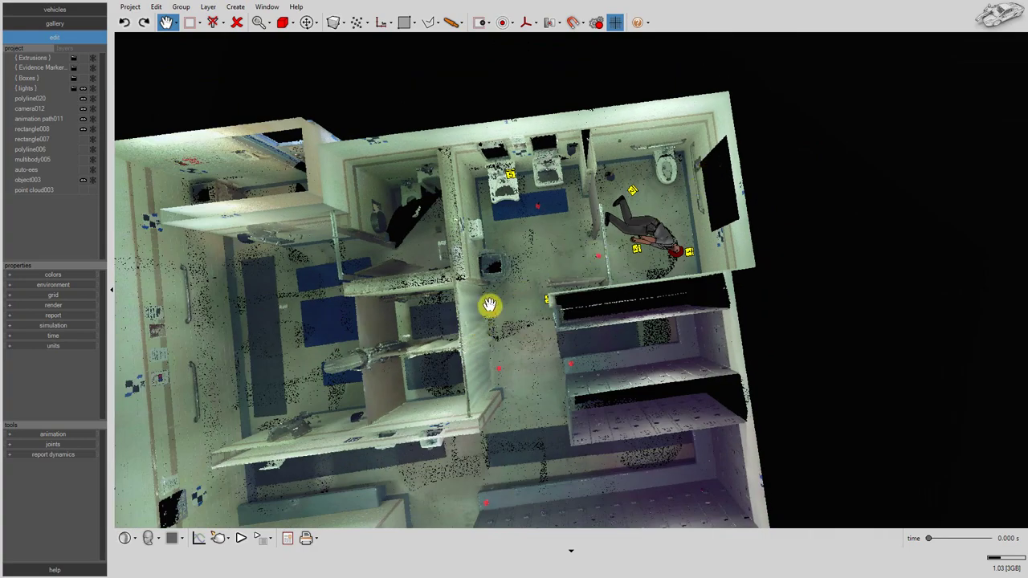
# Switch the point cloud scene to the top view and frame the whole building
pyautogui.moveTo(490, 305); pyautogui.dragTo(585, 241)
pyautogui.scroll(-5, 589, 236)
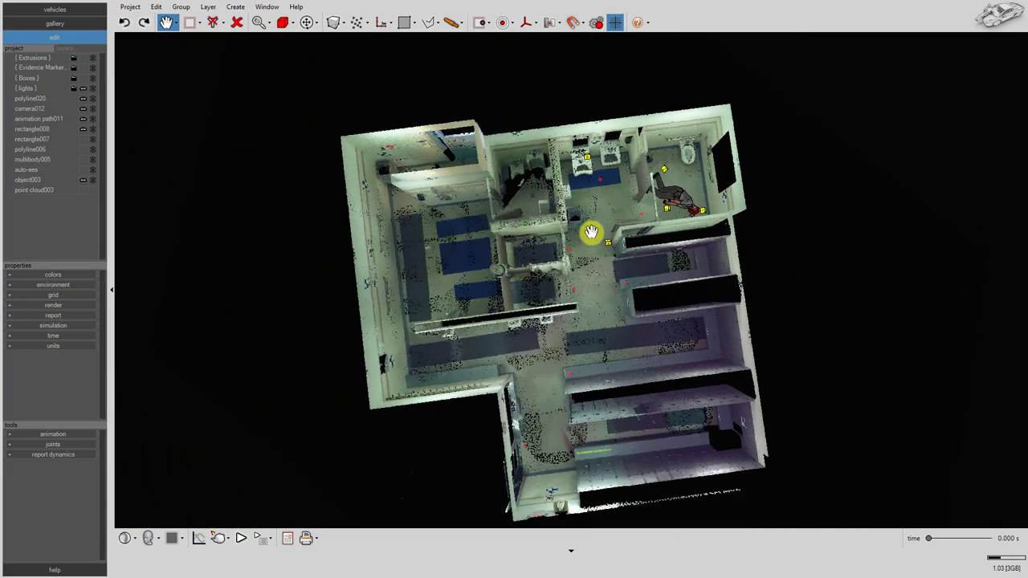
pyautogui.moveTo(583, 294); pyautogui.dragTo(550, 273)
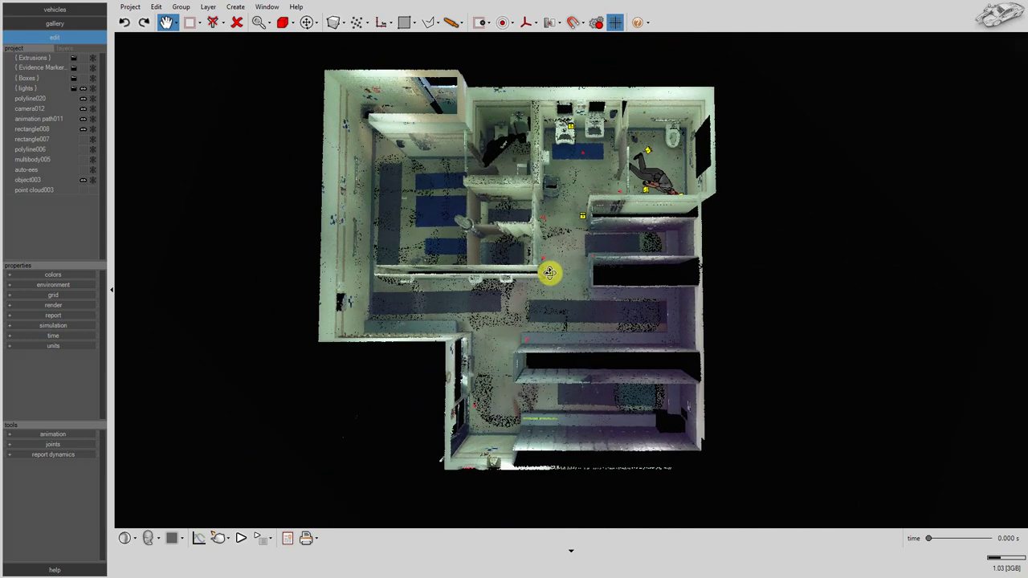
pyautogui.click(132, 537)
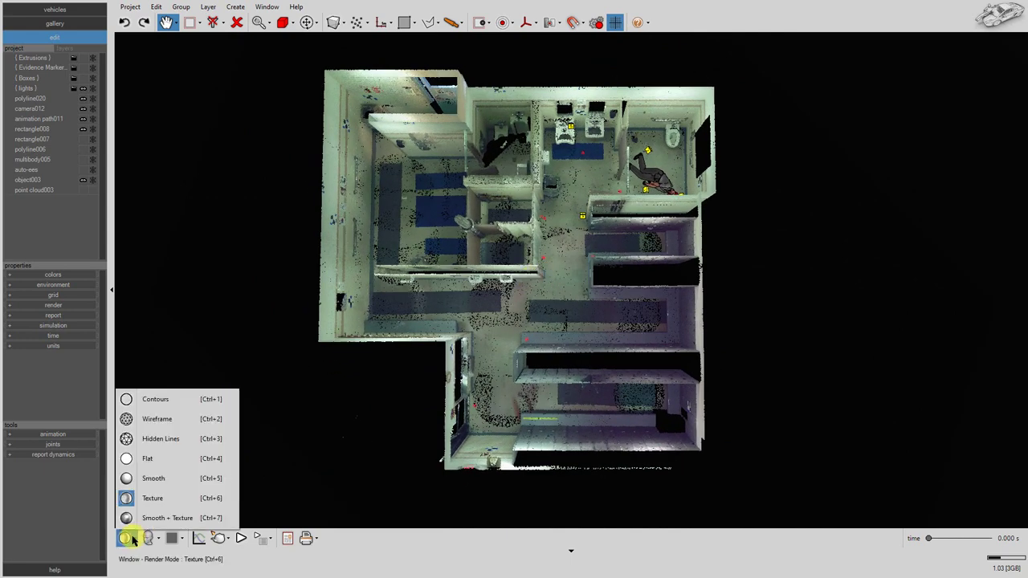
pyautogui.click(149, 538)
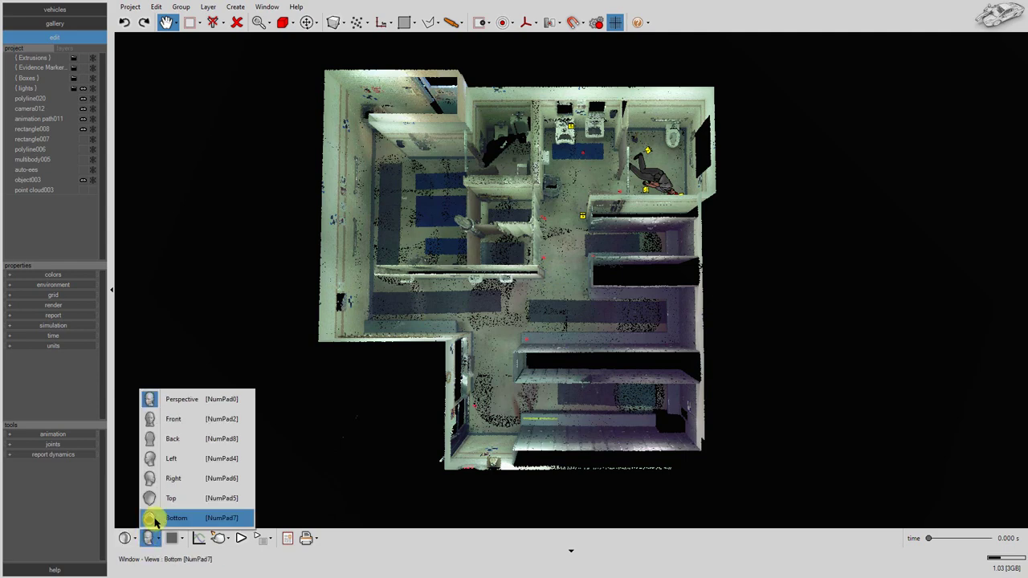
pyautogui.click(161, 498)
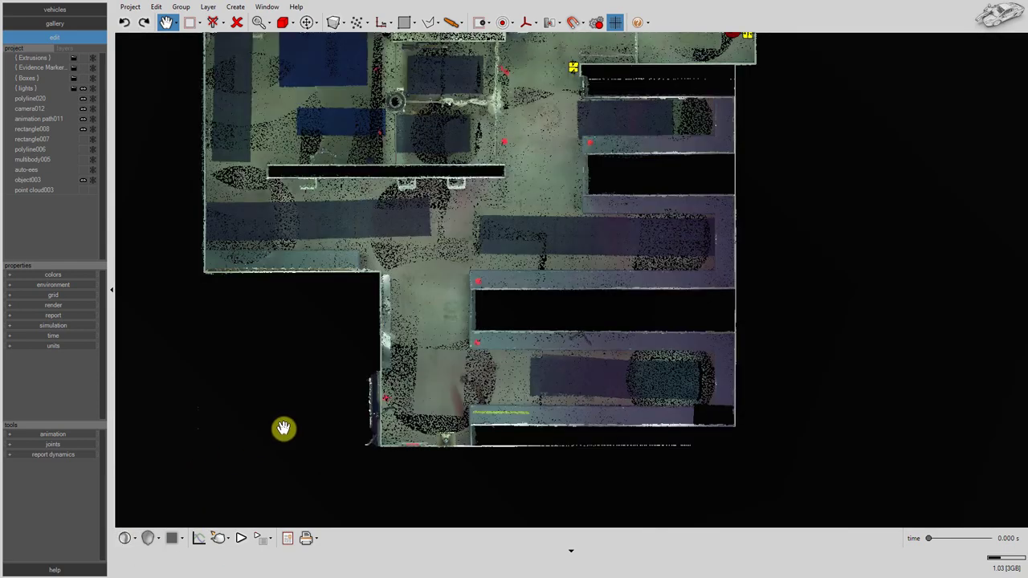
pyautogui.moveTo(507, 172); pyautogui.dragTo(545, 239)
pyautogui.scroll(-5, 599, 237)
pyautogui.scroll(1, 556, 255)
pyautogui.scroll(1, 556, 253)
pyautogui.scroll(-2, 523, 232)
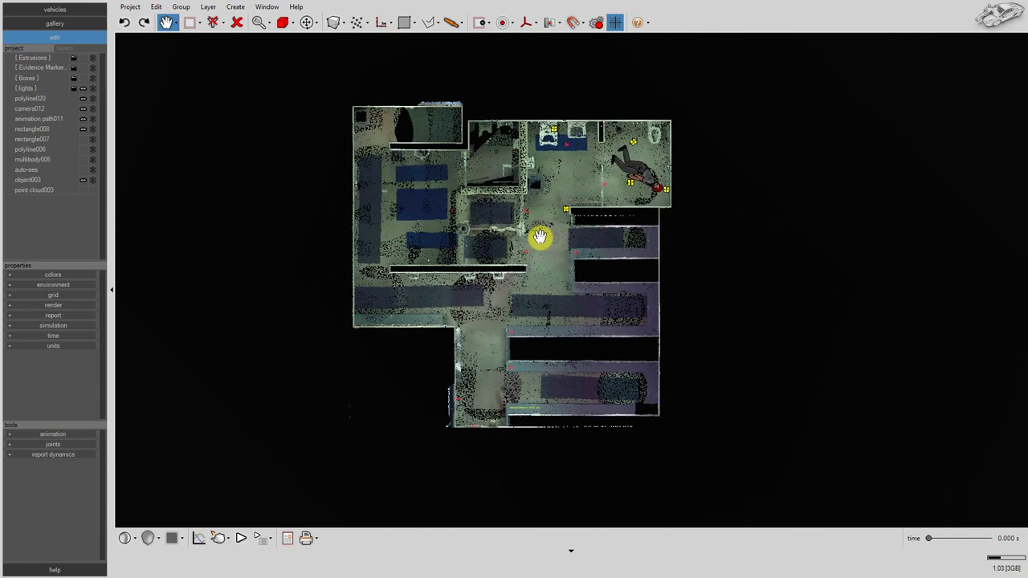
# Draw a filled corner-to-corner rectangle of about 37.4 by 44.6 ft around the whole floor plan
pyautogui.click(405, 24)
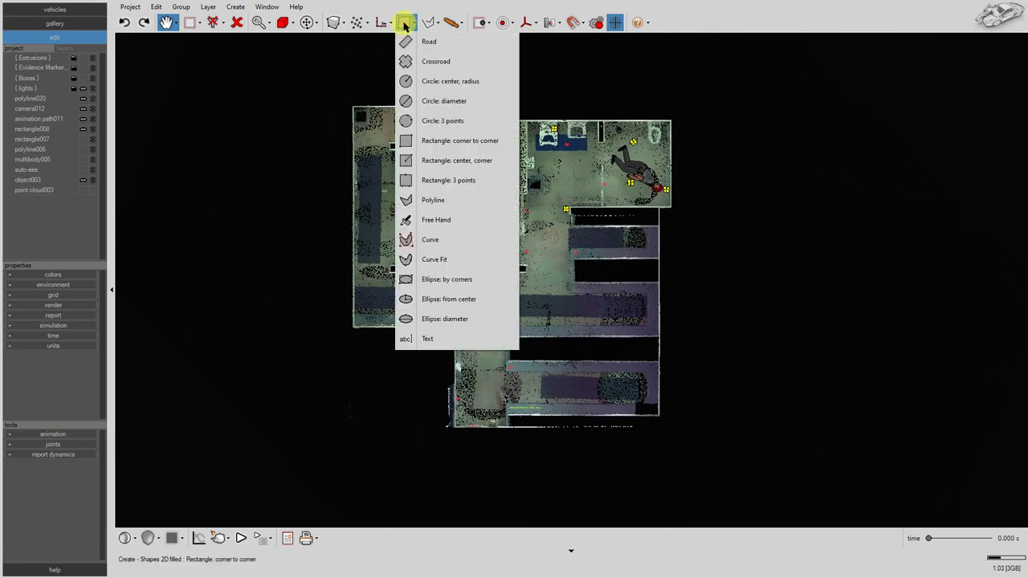
pyautogui.click(413, 142)
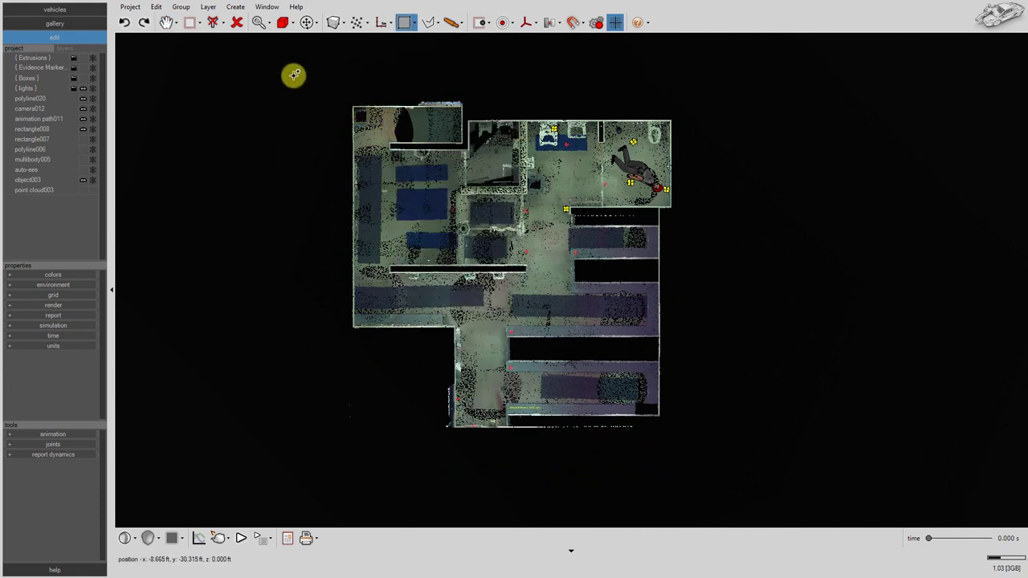
pyautogui.moveTo(294, 75); pyautogui.dragTo(767, 487)
pyautogui.press('Escape')
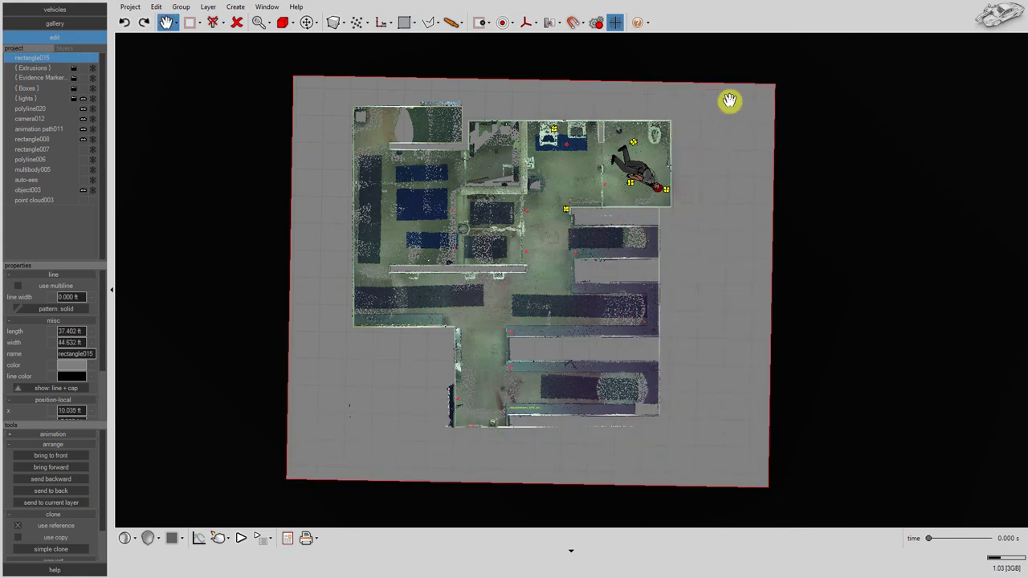
# Rotate the background rectangle by about 0.86° to square it with the building
pyautogui.click(176, 24)
pyautogui.click(175, 61)
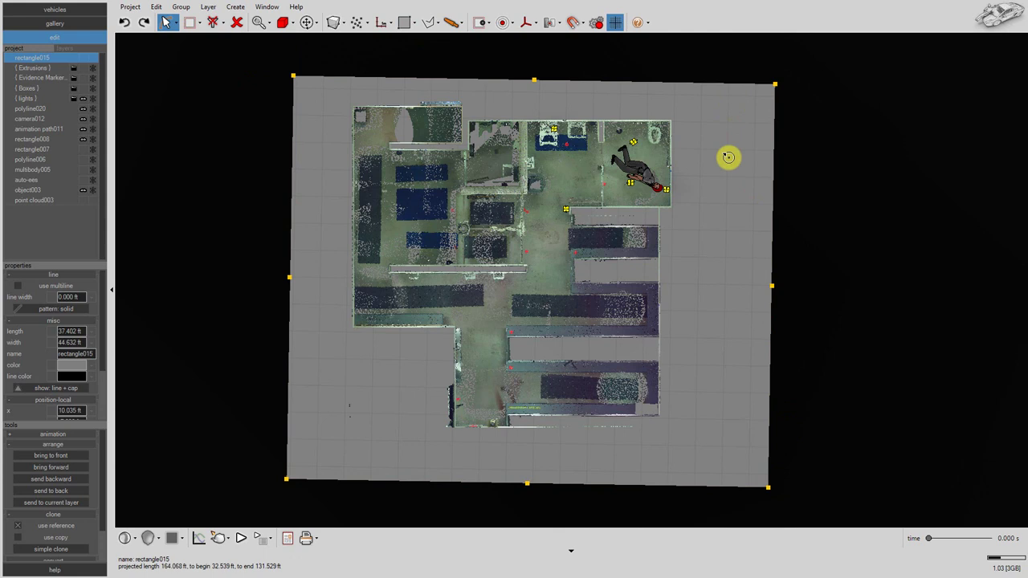
pyautogui.moveTo(755, 110); pyautogui.dragTo(767, 112)
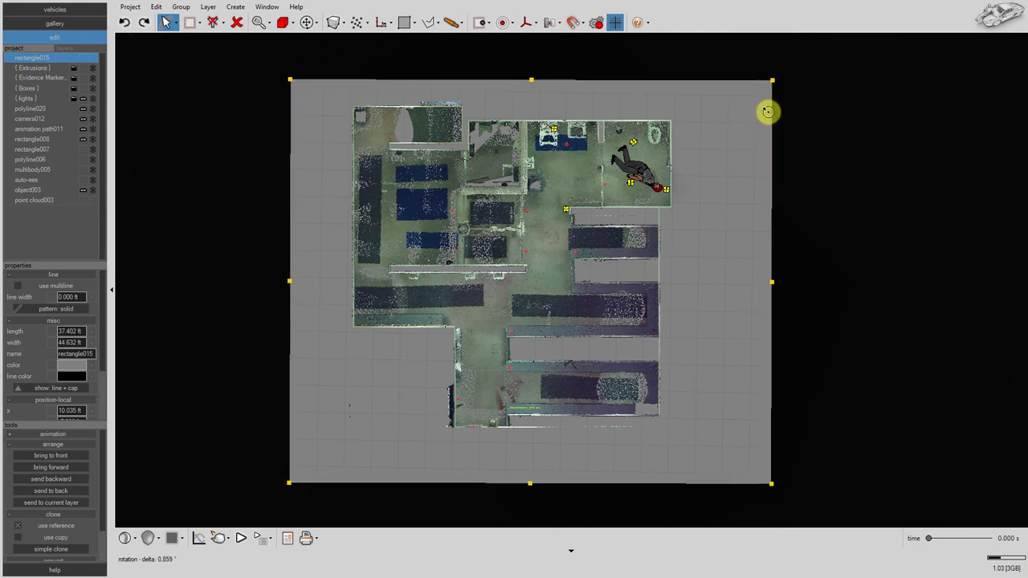
# Change the background rectangle's fill color to white and hide the grid
pyautogui.click(84, 366)
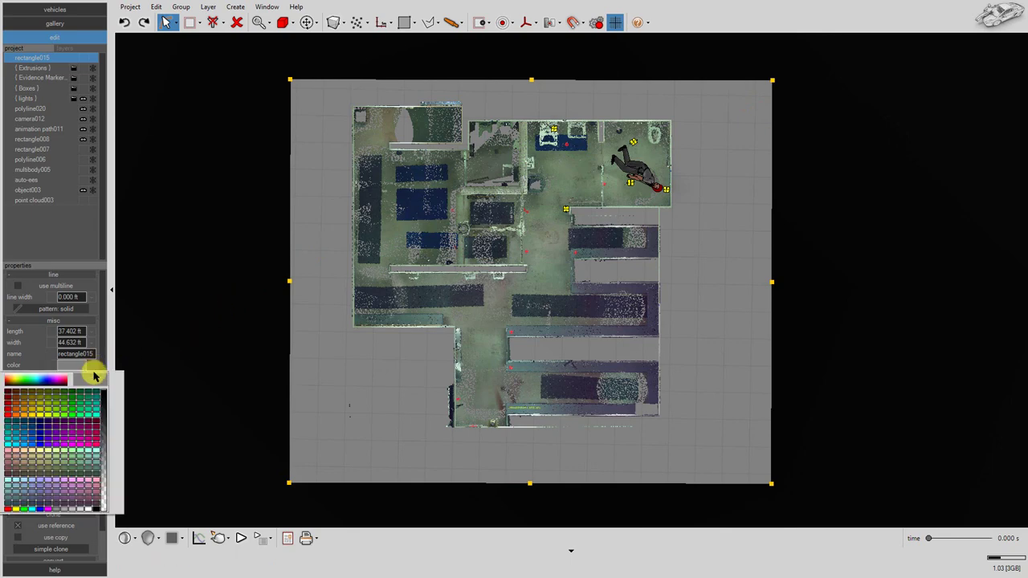
pyautogui.click(91, 506)
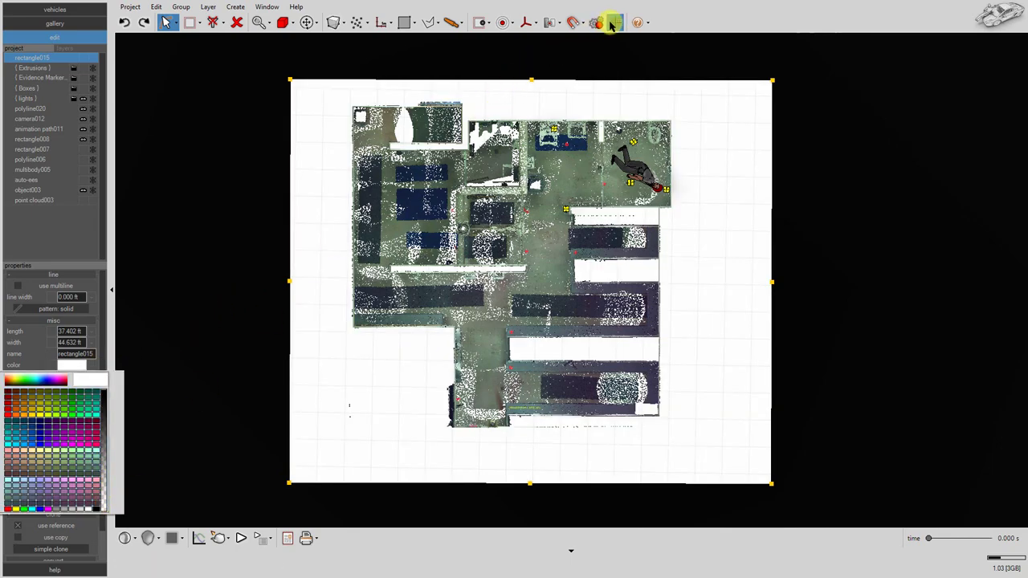
pyautogui.click(215, 218)
# Stretch the rectangle's upper-left corner outward to a size of about 38.2 by 45.9 ft
pyautogui.click(294, 101)
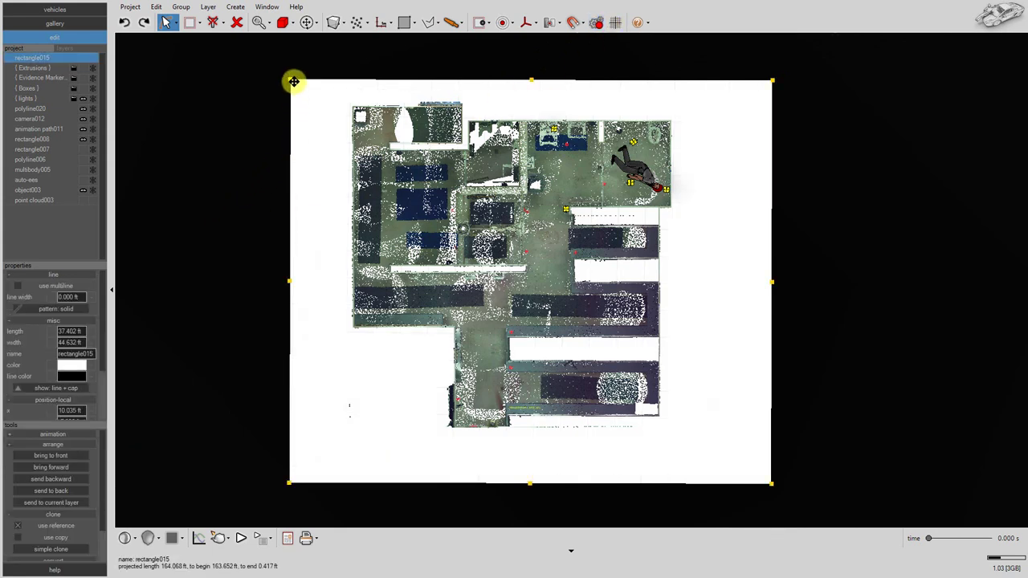
pyautogui.moveTo(294, 82); pyautogui.dragTo(275, 70)
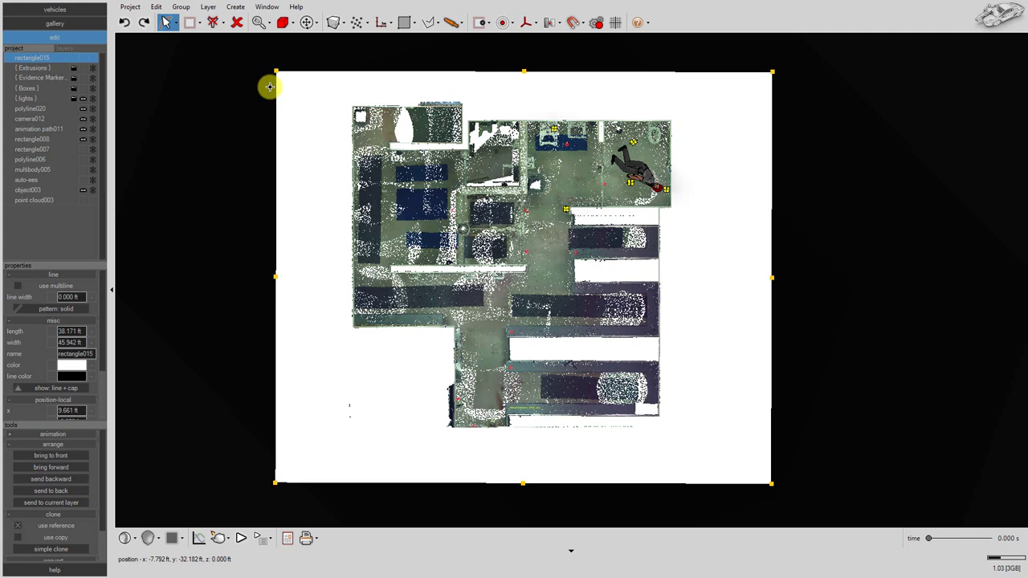
# Start a polyline and turn on snapping to point cloud points instead of grid points and lines
pyautogui.click(435, 23)
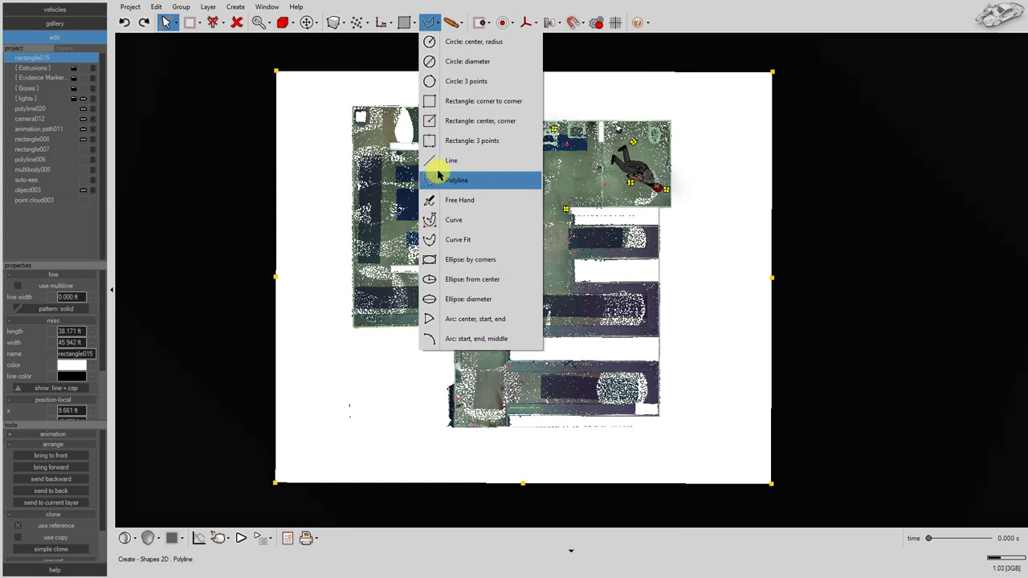
pyautogui.click(437, 177)
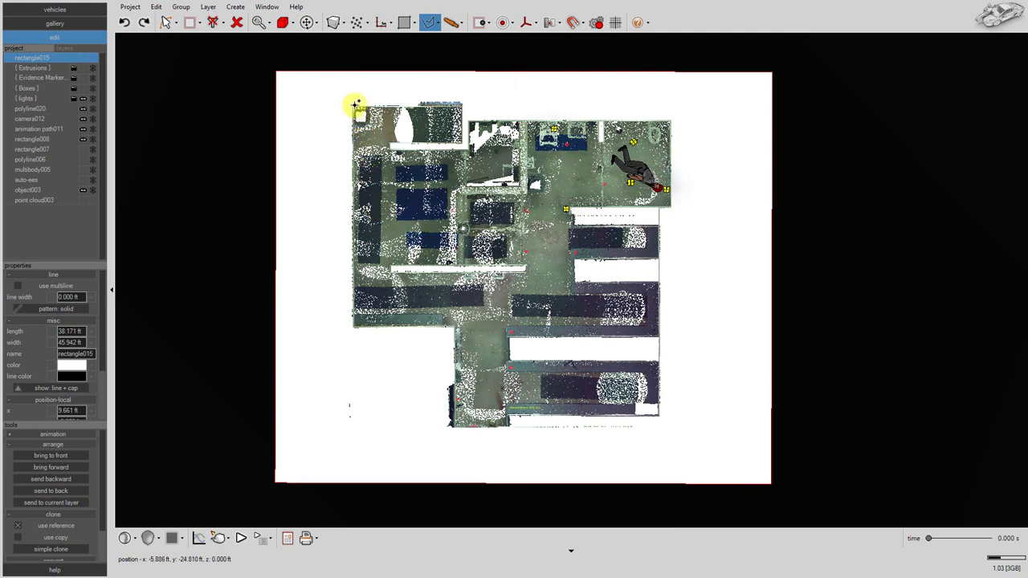
pyautogui.click(571, 24)
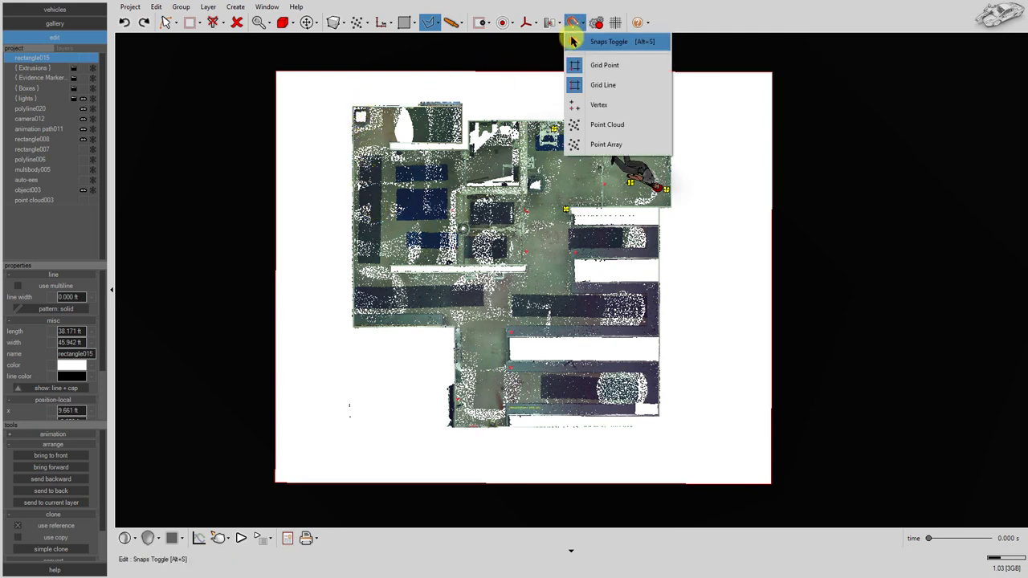
pyautogui.click(571, 39)
pyautogui.click(572, 25)
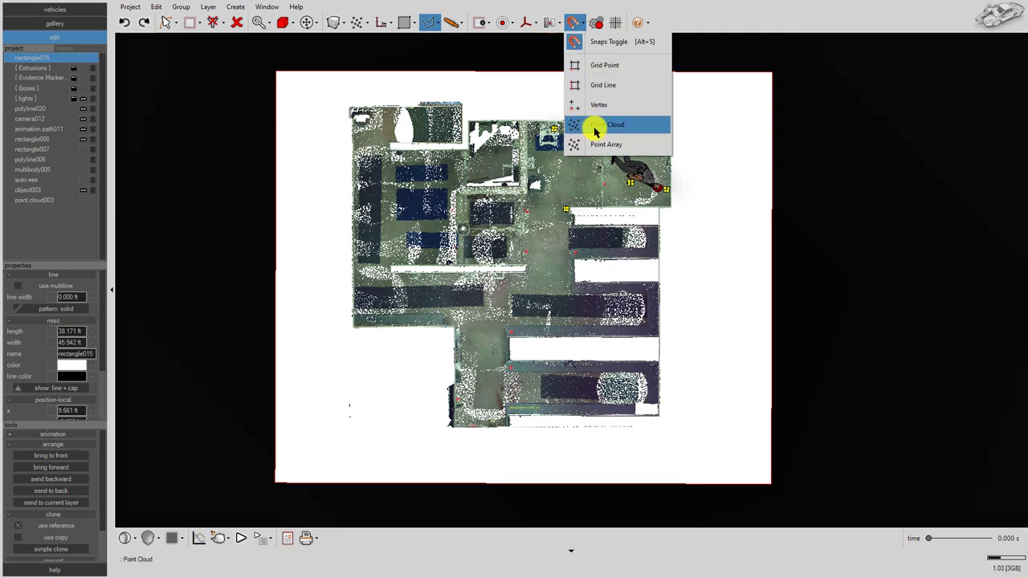
pyautogui.click(595, 126)
# Trace the building's outer walls with a closed polyline and give it a line width of 0.1 ft
pyautogui.scroll(5, 360, 104)
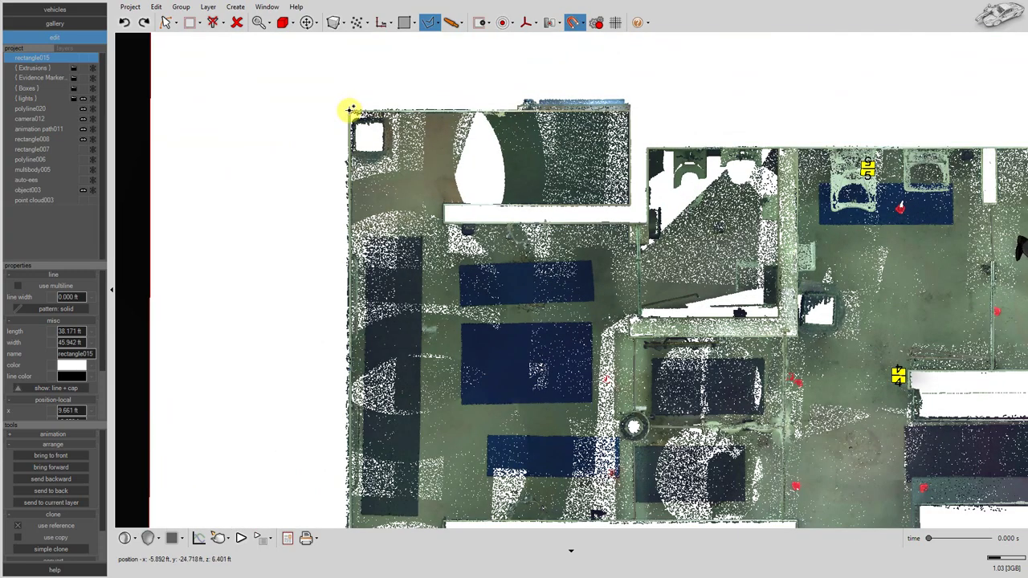
pyautogui.click(350, 108)
pyautogui.click(349, 107)
pyautogui.doubleClick(630, 108)
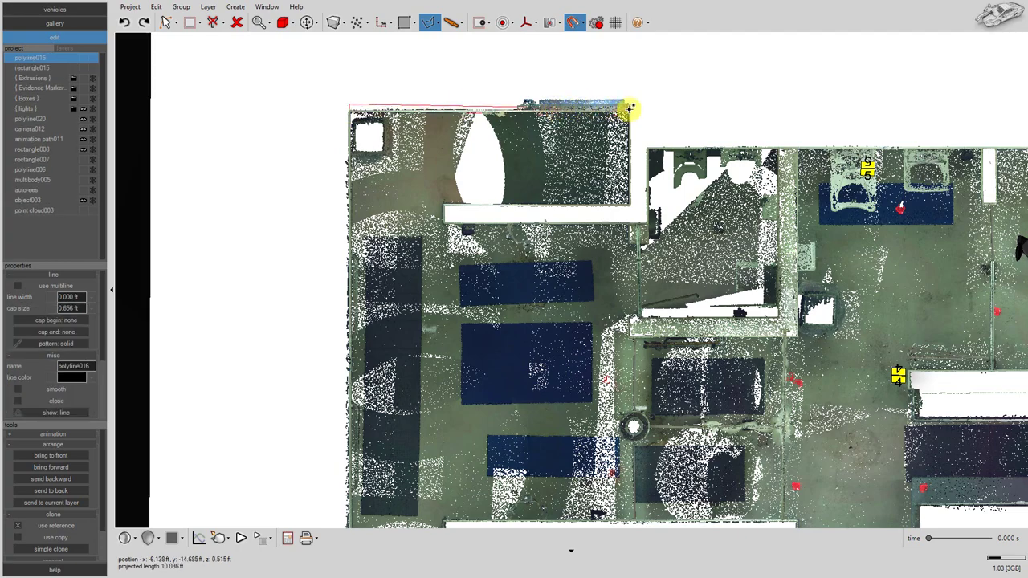
pyautogui.click(630, 147)
pyautogui.scroll(-4, 204, 137)
pyautogui.scroll(5, 791, 149)
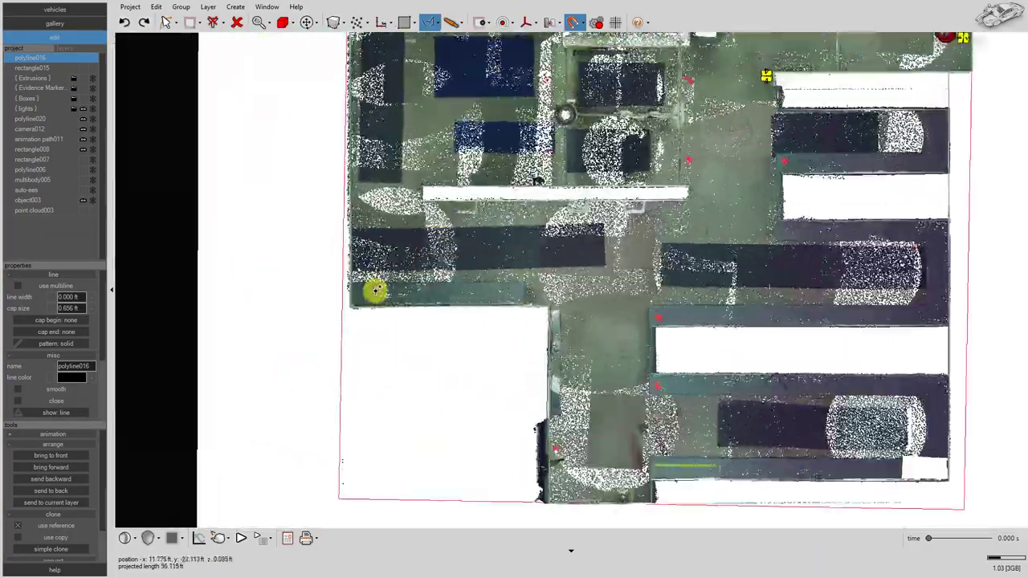
pyautogui.scroll(8, 337, 321)
pyautogui.scroll(-4, 317, 389)
pyautogui.scroll(8, 316, 50)
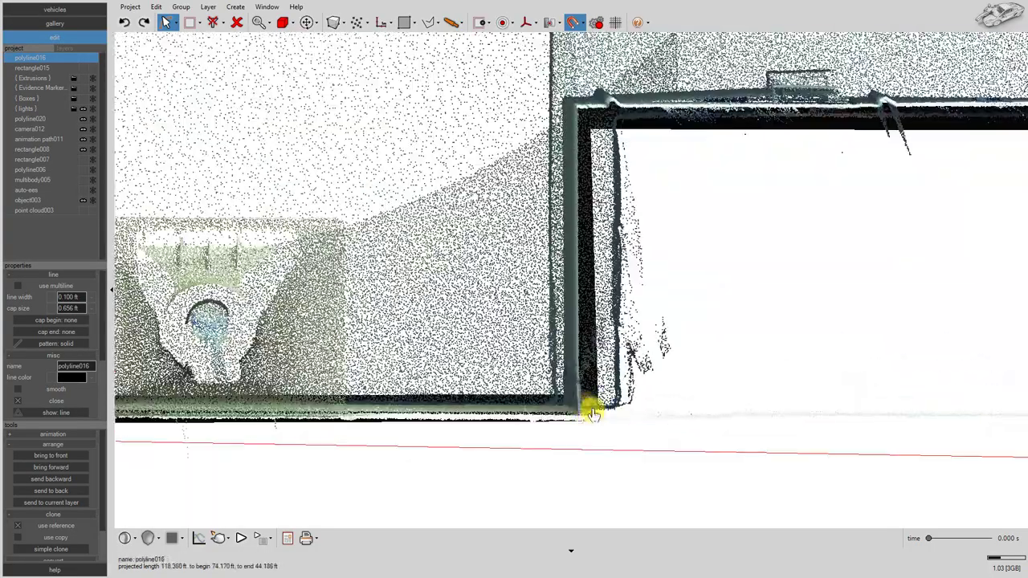
# Move two vertices of the outer-wall polyline onto the wall corners at the building's lower recess
pyautogui.moveTo(589, 410); pyautogui.dragTo(571, 408)
pyautogui.scroll(-1, 574, 161)
pyautogui.moveTo(580, 121); pyautogui.dragTo(567, 111)
# Draw a polyline with a 0.2 ft line width along the thin partition beside the room with the body
pyautogui.scroll(-14, 393, 321)
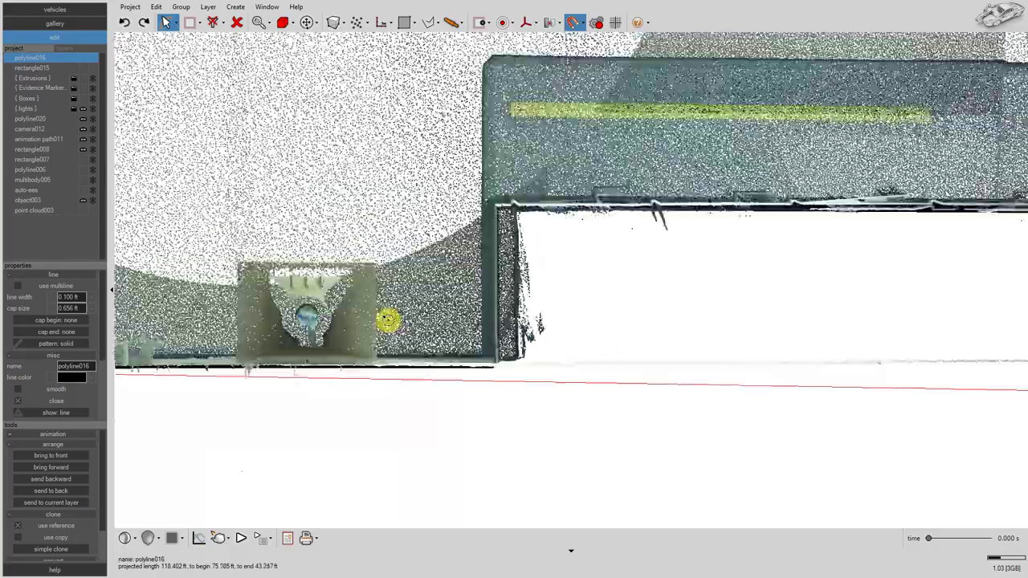
pyautogui.moveTo(431, 415); pyautogui.dragTo(250, 298)
pyautogui.scroll(-2, 250, 298)
pyautogui.click(430, 21)
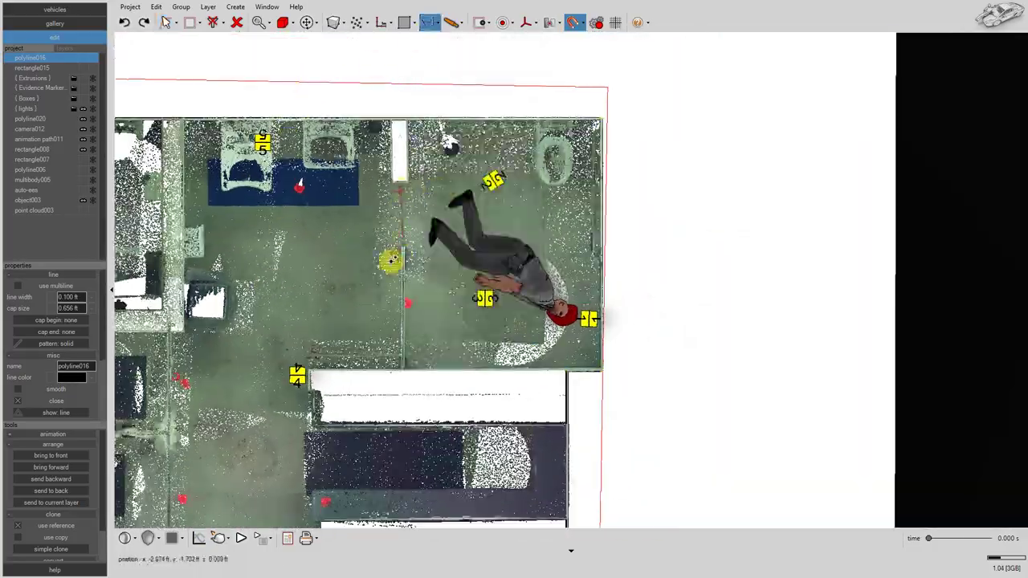
pyautogui.click(405, 248)
pyautogui.click(402, 248)
pyautogui.click(402, 369)
pyautogui.rightClick(402, 368)
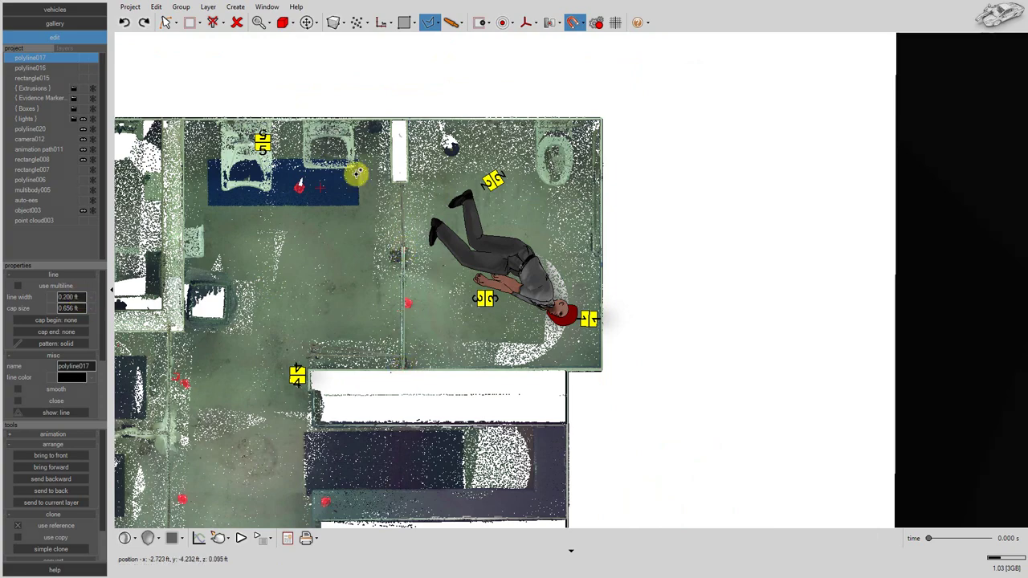
# Outline the short wall stub between the sinks and the toilet room with a polyline of 0.2 ft line width
pyautogui.click(391, 120)
pyautogui.click(410, 119)
pyautogui.click(391, 121)
pyautogui.rightClick(391, 121)
pyautogui.click(69, 295)
pyautogui.write('.2')
pyautogui.press('Return')
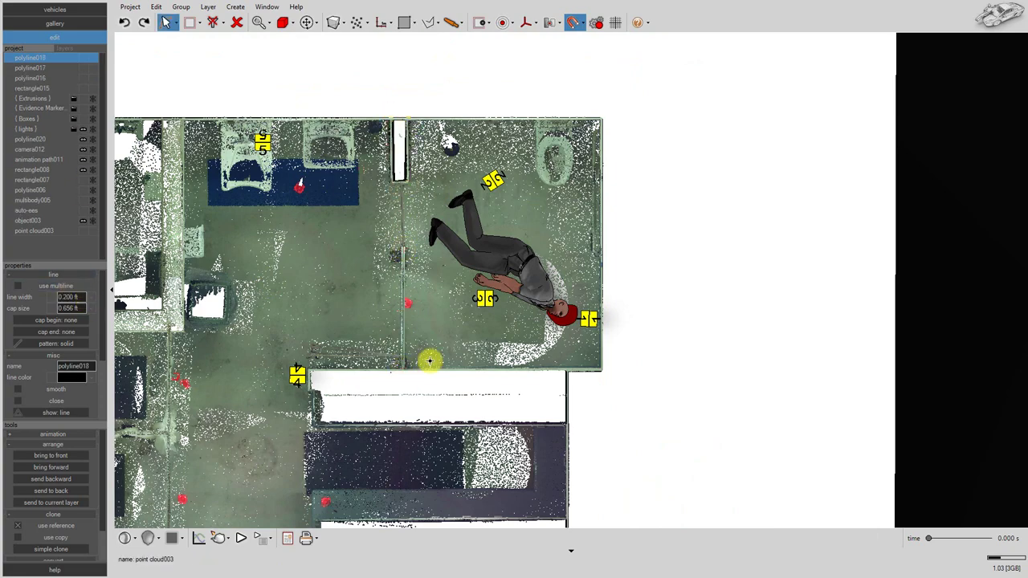
# Outline the long horizontal interior wall with a polyline and set its line width to 0.2 ft
pyautogui.scroll(-3, 429, 360)
pyautogui.scroll(1, 424, 481)
pyautogui.click(429, 22)
pyautogui.click(219, 363)
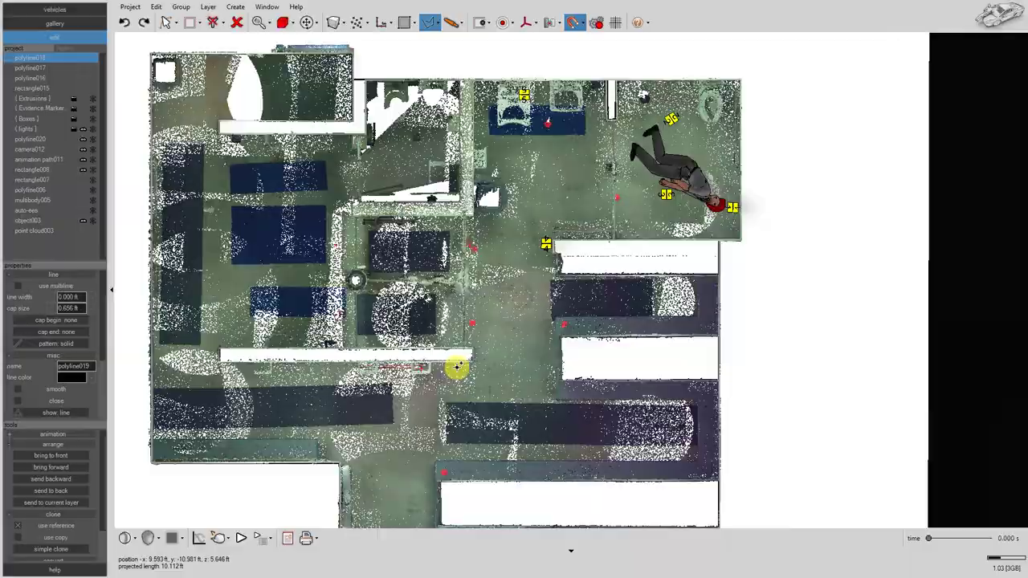
pyautogui.click(473, 362)
pyautogui.doubleClick(219, 361)
pyautogui.click(69, 296)
pyautogui.write('0.2')
# Outline the walls enclosing the small room left of the sinks with a polyline of 0.2 ft line width
pyautogui.scroll(10, 455, 345)
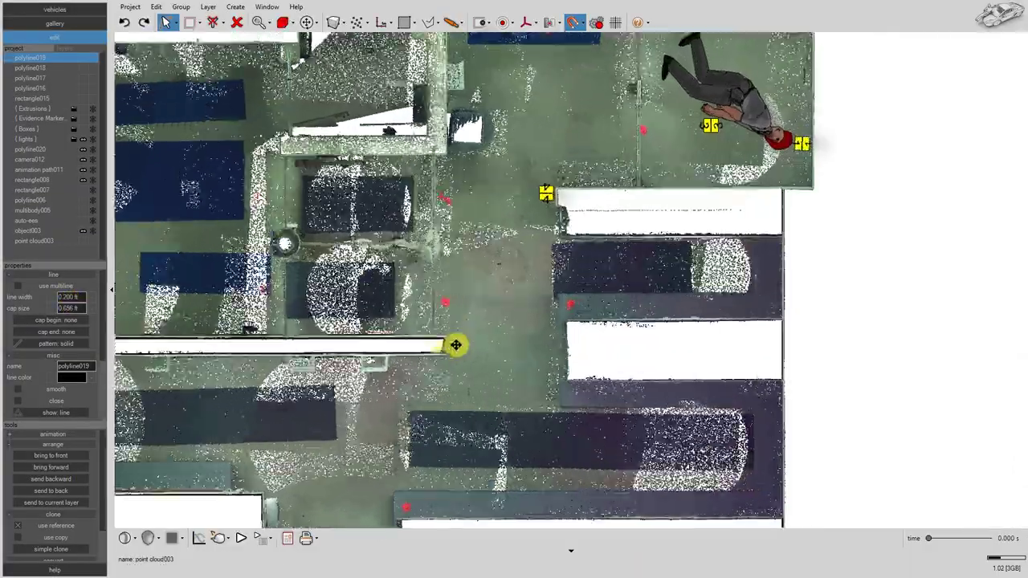
pyautogui.scroll(-8, 465, 261)
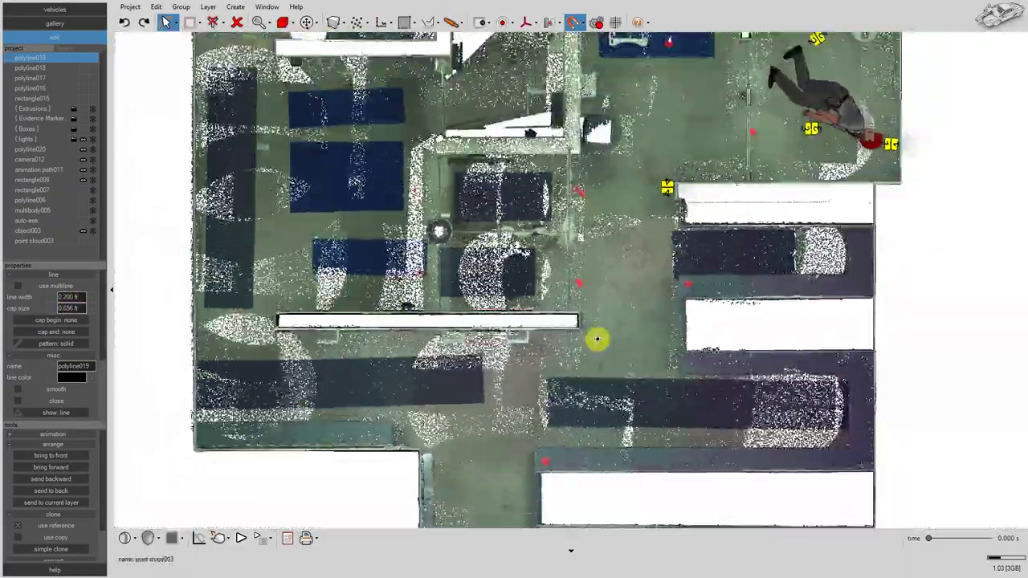
pyautogui.scroll(2, 452, 243)
pyautogui.scroll(-4, 377, 329)
pyautogui.scroll(4, 467, 76)
pyautogui.click(430, 23)
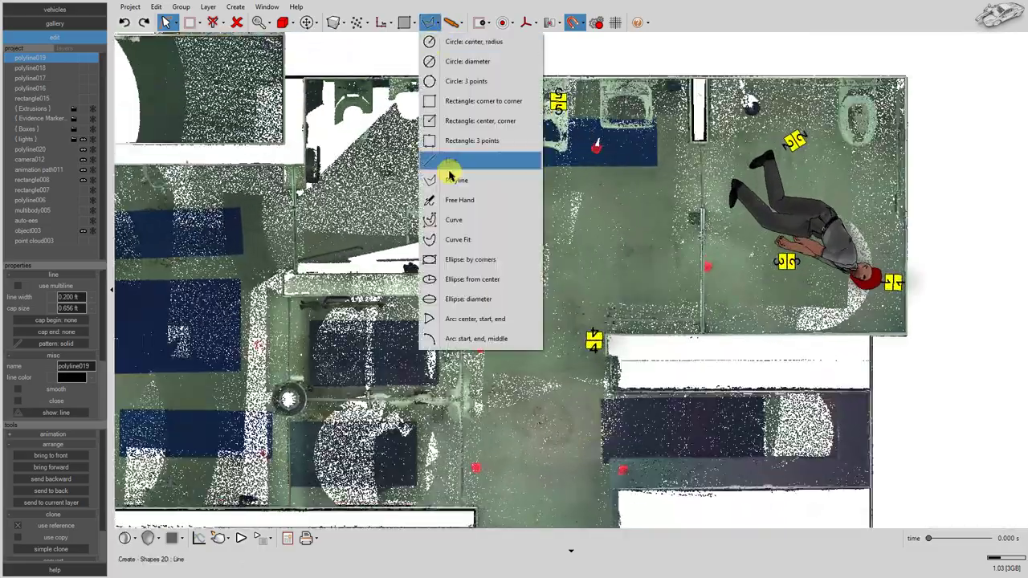
pyautogui.click(449, 175)
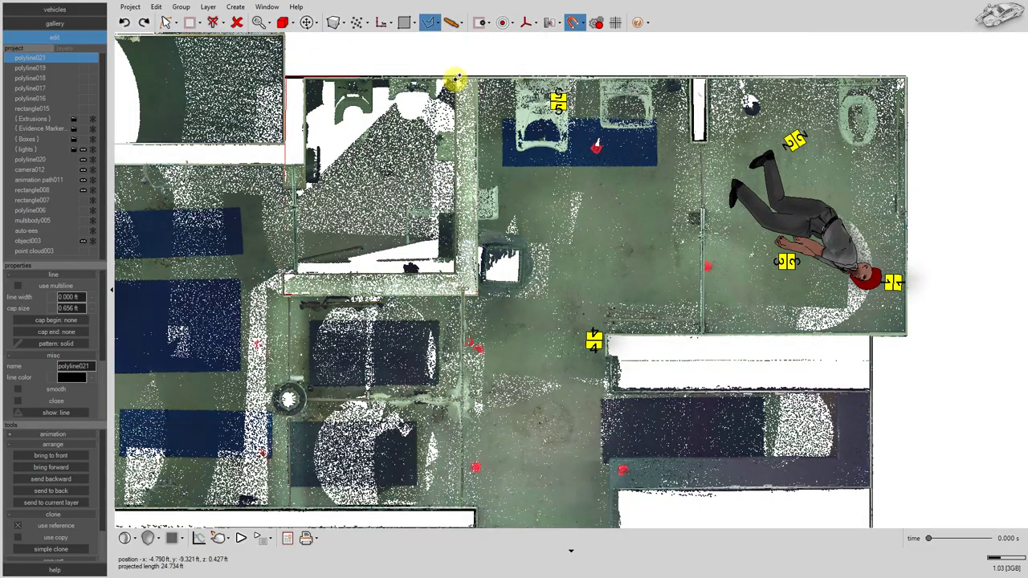
pyautogui.rightClick(456, 78)
pyautogui.click(73, 297)
pyautogui.write('0.2')
pyautogui.press('Return')
# Outline the locker walls below the toilet room with one polyline and set its line width to 0.2 ft
pyautogui.scroll(-4, 329, 301)
pyautogui.scroll(2, 446, 440)
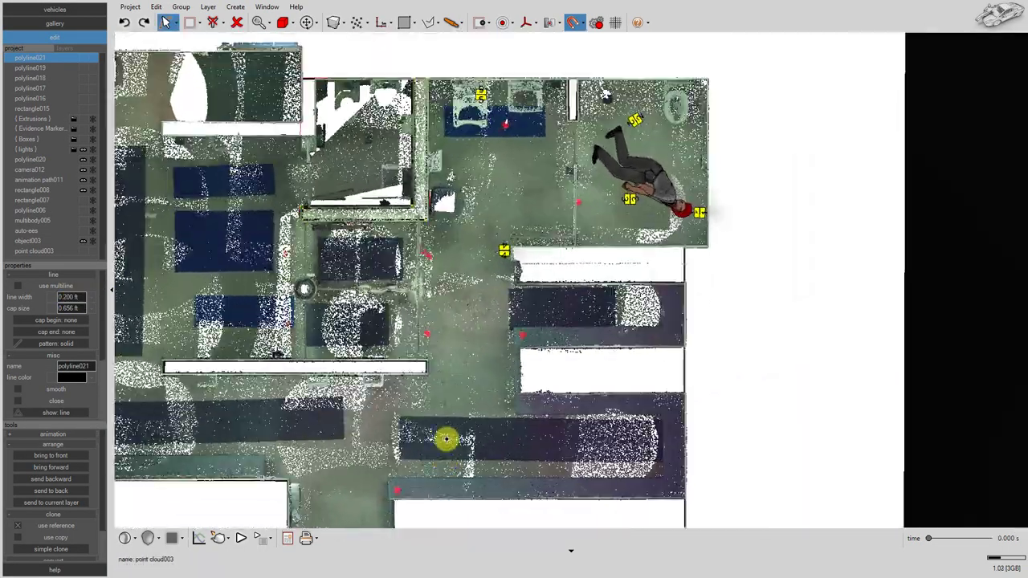
pyautogui.scroll(1, 476, 295)
pyautogui.click(430, 23)
pyautogui.click(449, 175)
pyautogui.click(731, 236)
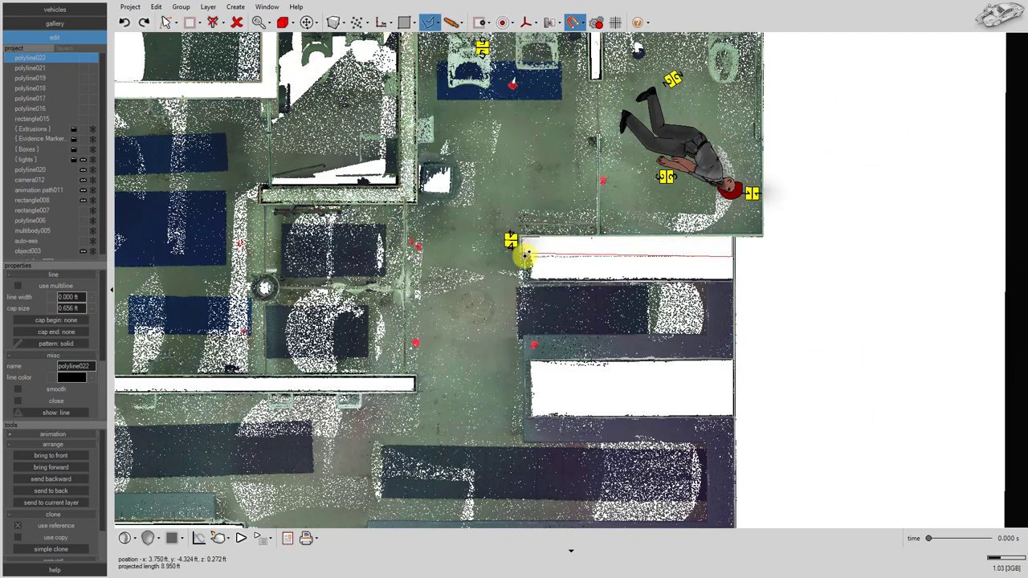
pyautogui.click(524, 256)
pyautogui.click(529, 358)
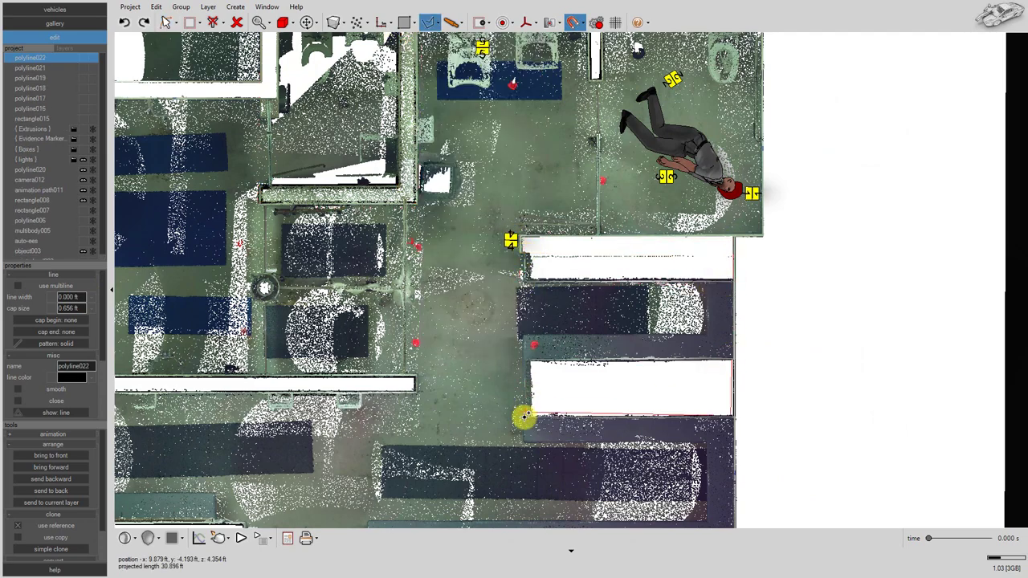
pyautogui.click(524, 416)
pyautogui.click(730, 419)
pyautogui.rightClick(729, 418)
pyautogui.scroll(4, 695, 364)
pyautogui.click(74, 298)
pyautogui.write('0.2')
pyautogui.press('Return')
# Reposition the corner vertices of the locker wall polyline to follow the edges in the scan
pyautogui.scroll(-5, 803, 237)
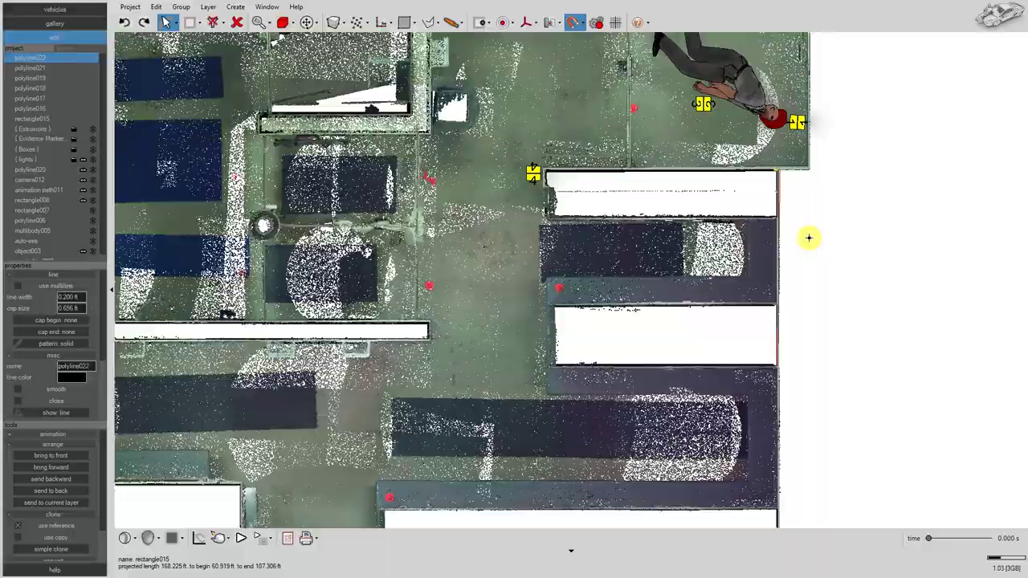
pyautogui.scroll(6, 594, 273)
pyautogui.moveTo(594, 192); pyautogui.dragTo(589, 192)
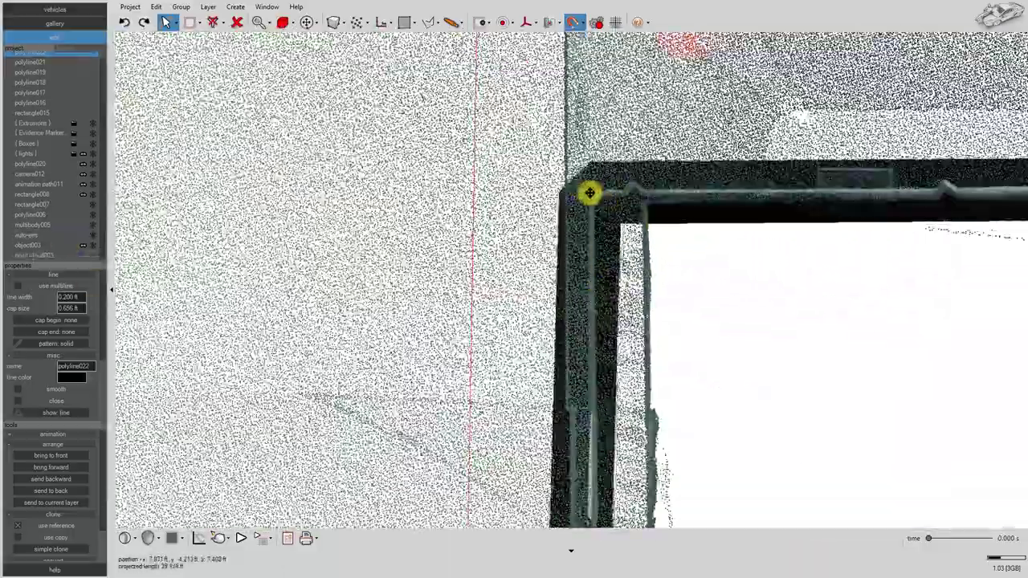
pyautogui.scroll(-4, 590, 193)
pyautogui.scroll(4, 586, 442)
pyautogui.moveTo(586, 442); pyautogui.dragTo(601, 410)
pyautogui.scroll(-2, 600, 410)
pyautogui.scroll(-5, 600, 409)
# Hide the point cloud so that only the traced walls remain over the white background
pyautogui.click(583, 259)
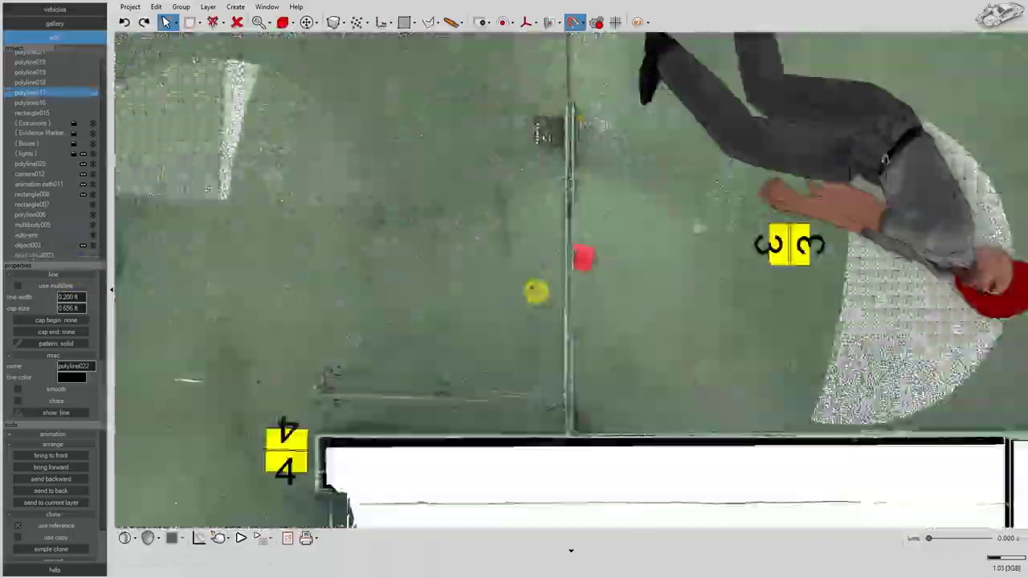
pyautogui.scroll(5, 568, 431)
pyautogui.scroll(-5, 566, 402)
pyautogui.click(86, 254)
pyautogui.scroll(-3, 626, 225)
pyautogui.click(638, 224)
pyautogui.scroll(-4, 638, 225)
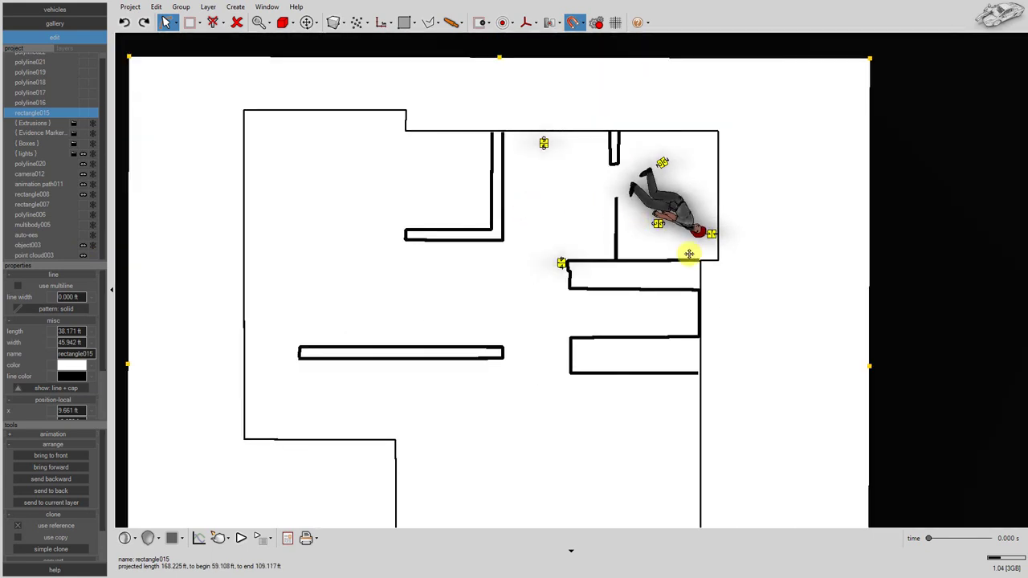
# Select all the wall polylines together, set their line width to 0.2 ft, and clear the selection
pyautogui.scroll(2, 319, 241)
pyautogui.scroll(1, 39, 60)
pyautogui.moveTo(38, 59); pyautogui.dragTo(38, 108)
pyautogui.click(65, 298)
pyautogui.write('0.2')
pyautogui.press('Return')
pyautogui.click(626, 284)
pyautogui.scroll(-4, 627, 284)
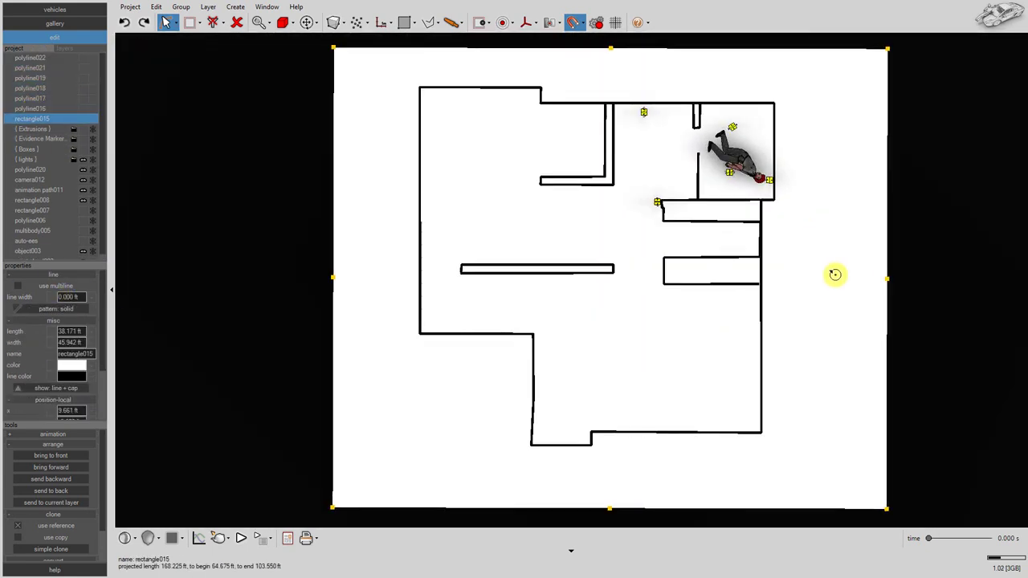
# Check the finished floor plan from an angled view and turn the point cloud back on
pyautogui.scroll(1, 835, 274)
pyautogui.scroll(-1, 82, 256)
pyautogui.click(83, 256)
pyautogui.click(83, 255)
pyautogui.moveTo(396, 456); pyautogui.dragTo(724, 149)
pyautogui.scroll(-2, 62, 159)
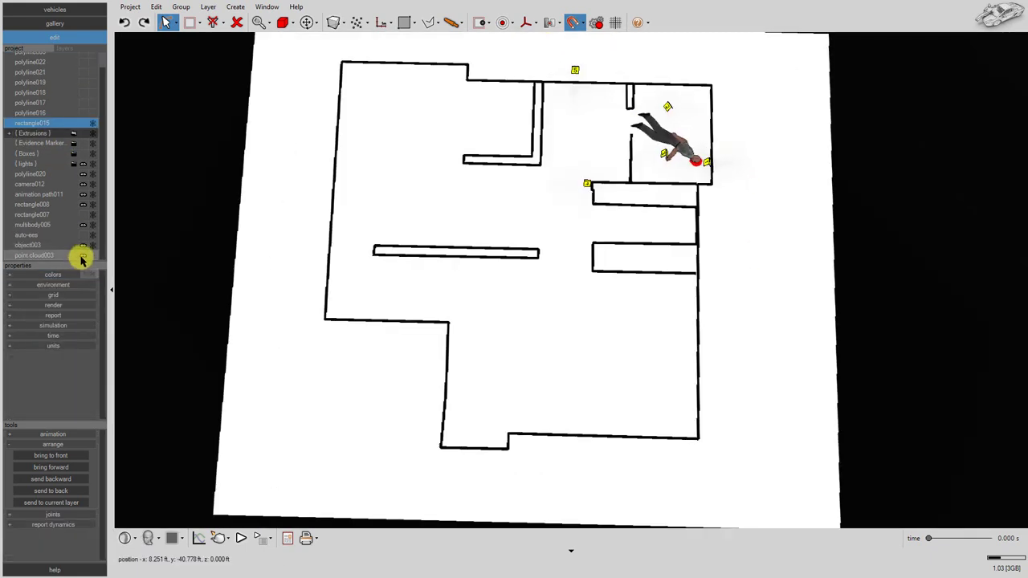
pyautogui.click(83, 255)
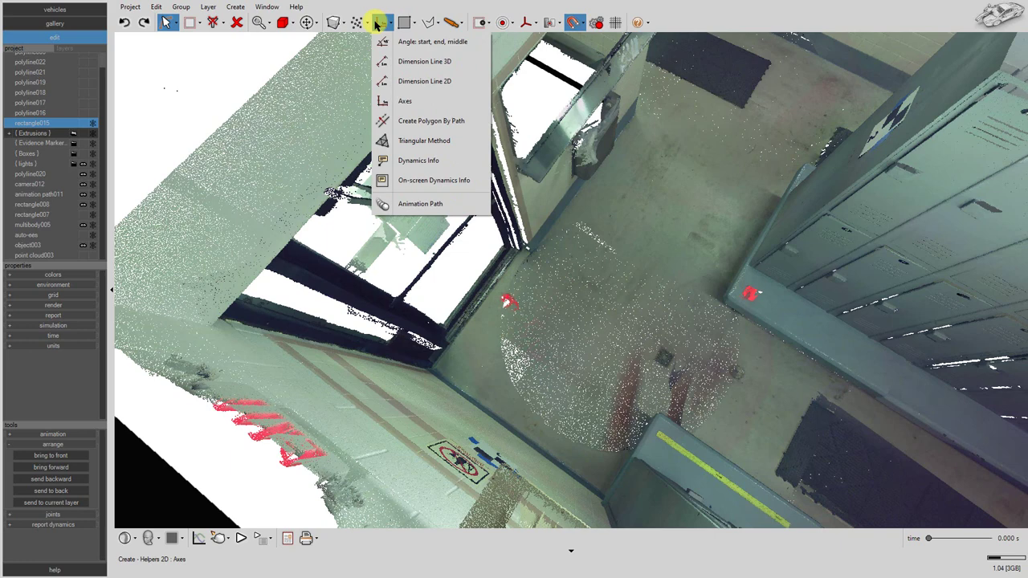
# Create a Point Array with its origin at the floor corner where the wall meets the entrance door frame
pyautogui.moveTo(361, 23)
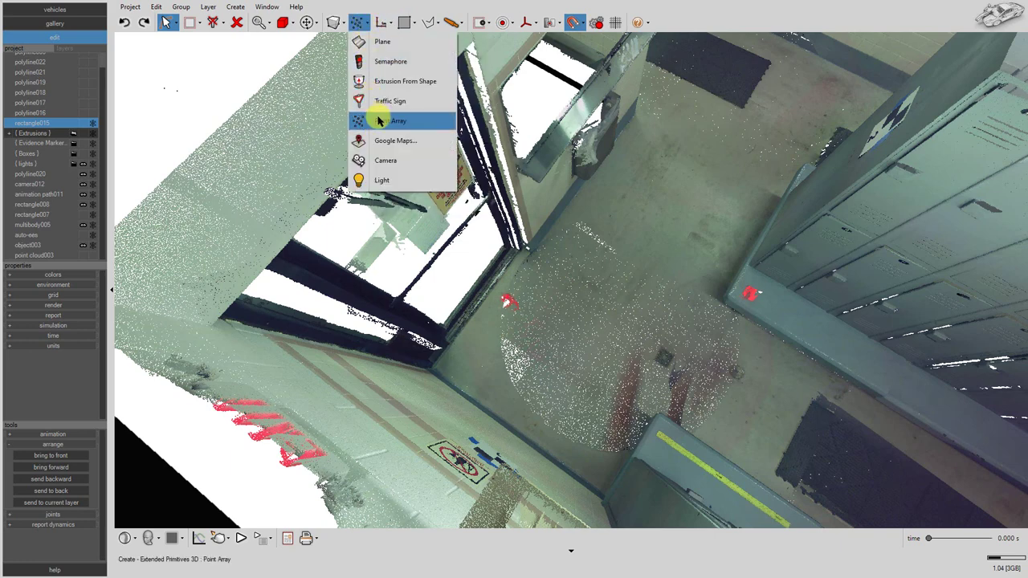
pyautogui.click(379, 122)
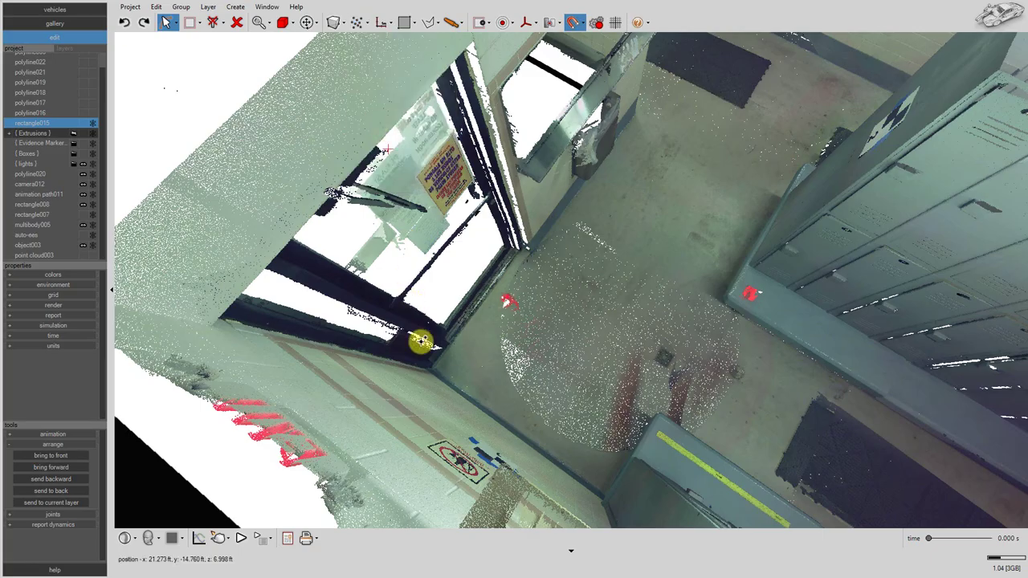
pyautogui.scroll(2, 418, 364)
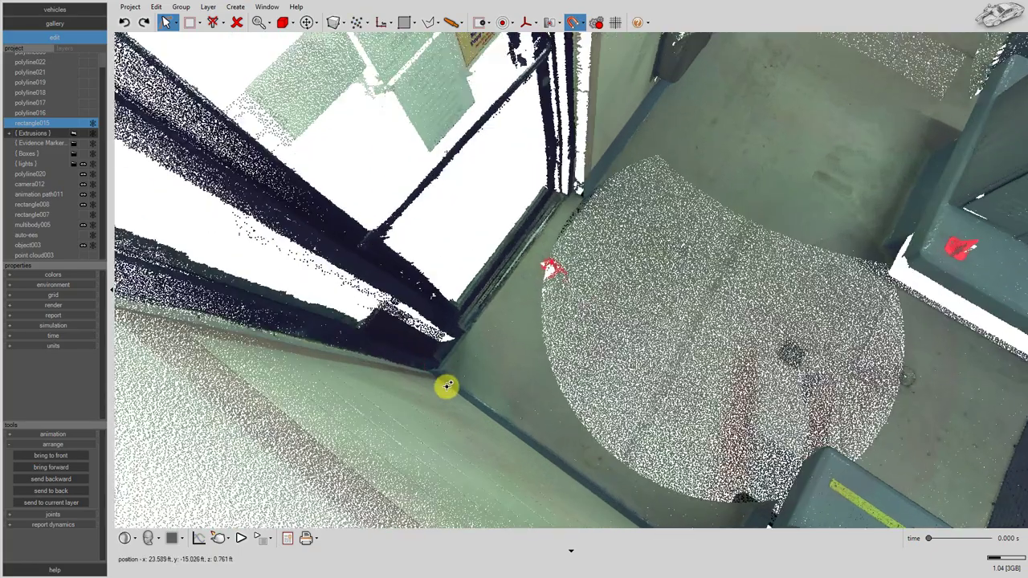
pyautogui.scroll(5, 448, 384)
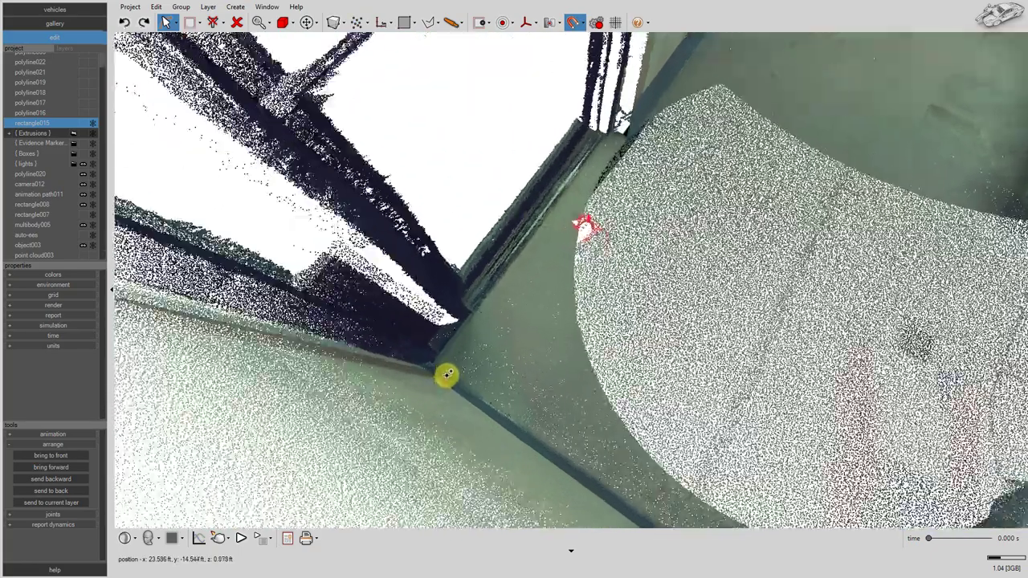
pyautogui.press('space')
pyautogui.scroll(1, 447, 375)
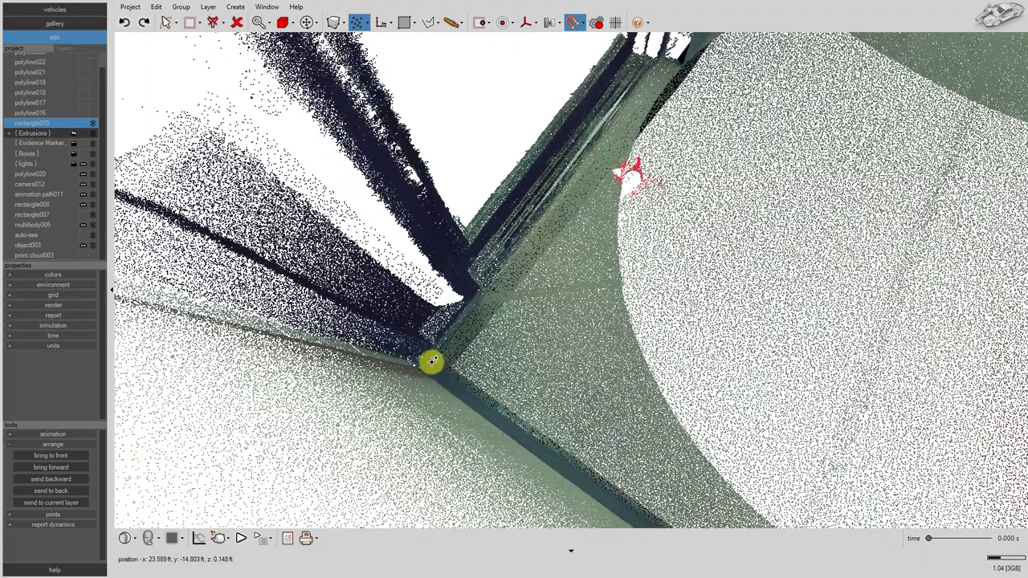
pyautogui.click(428, 360)
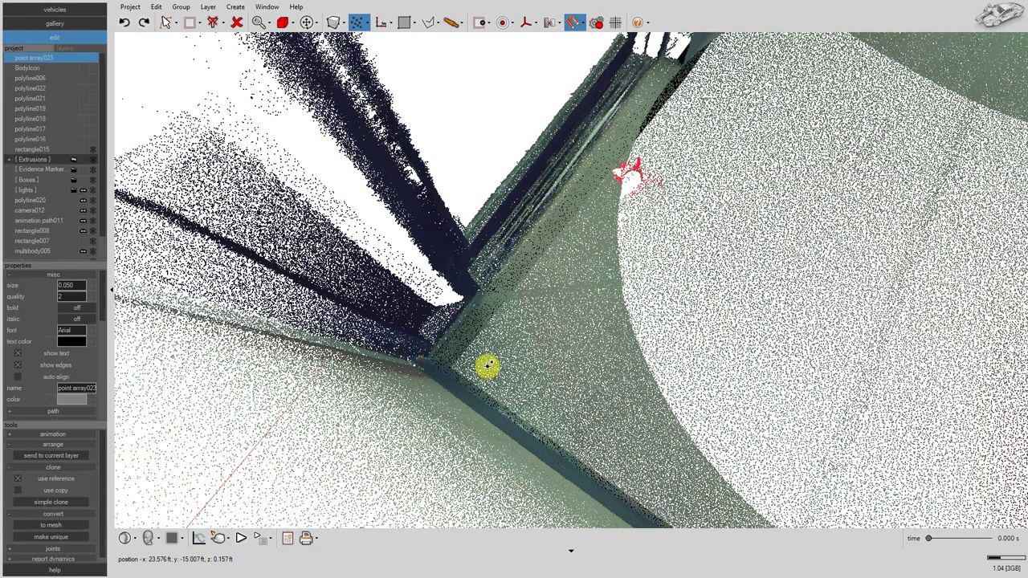
pyautogui.scroll(-5, 501, 365)
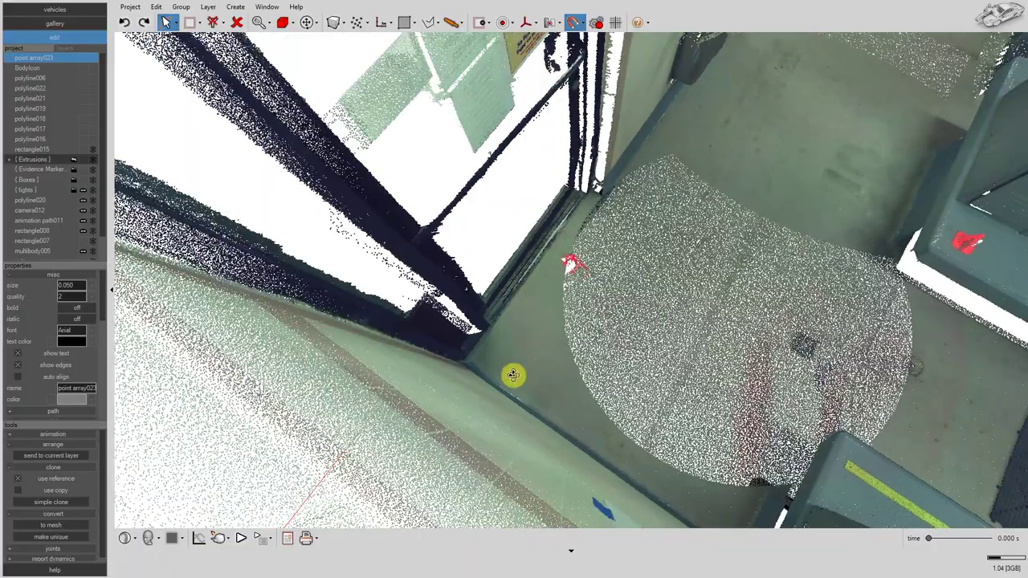
# Restrict movement of the point array to the XY plane and switch its axes to Axis Local
pyautogui.moveTo(512, 375); pyautogui.dragTo(563, 380, button='middle')
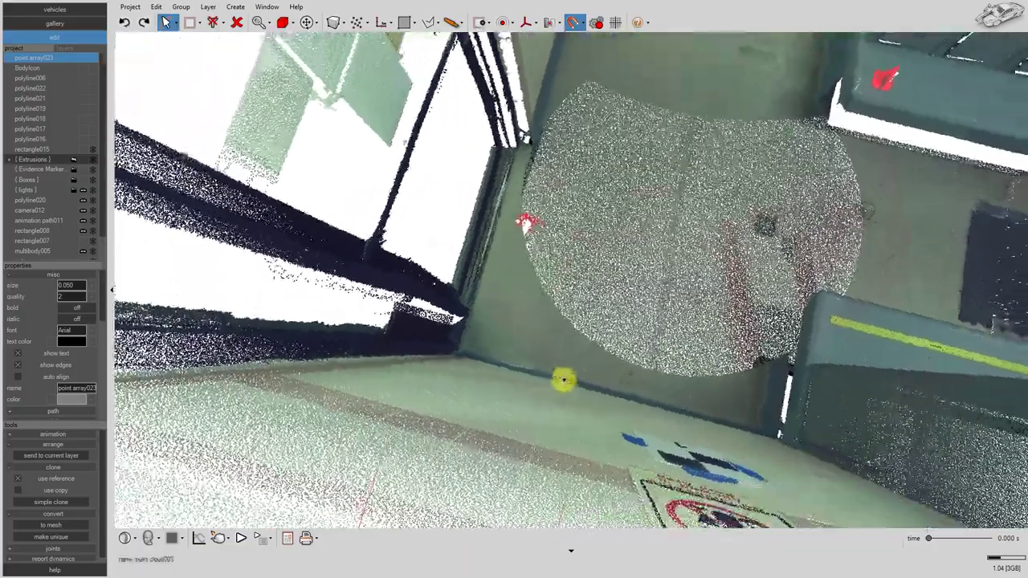
pyautogui.scroll(-3, 562, 379)
pyautogui.moveTo(539, 348); pyautogui.dragTo(571, 352, button='middle')
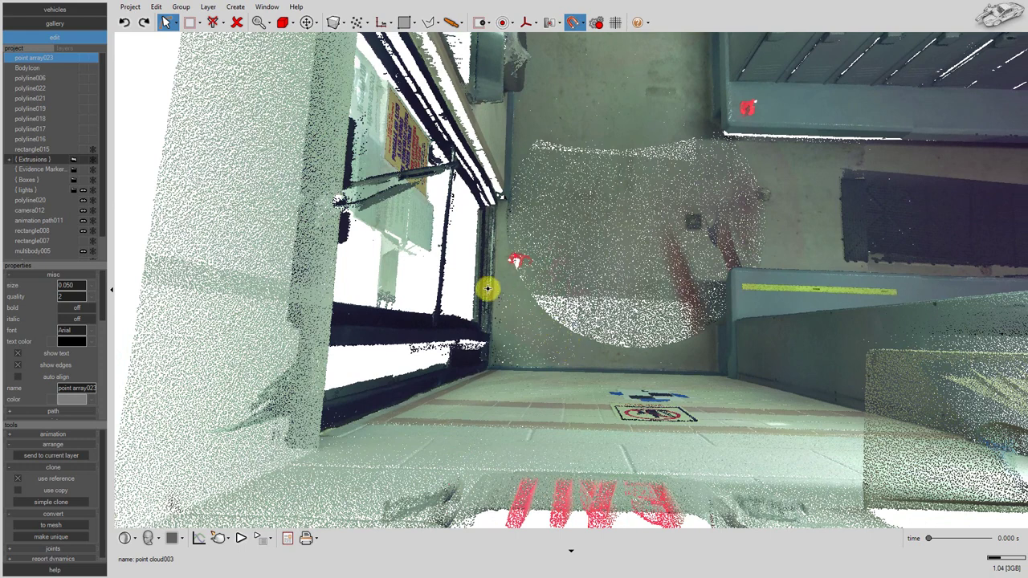
pyautogui.click(310, 23)
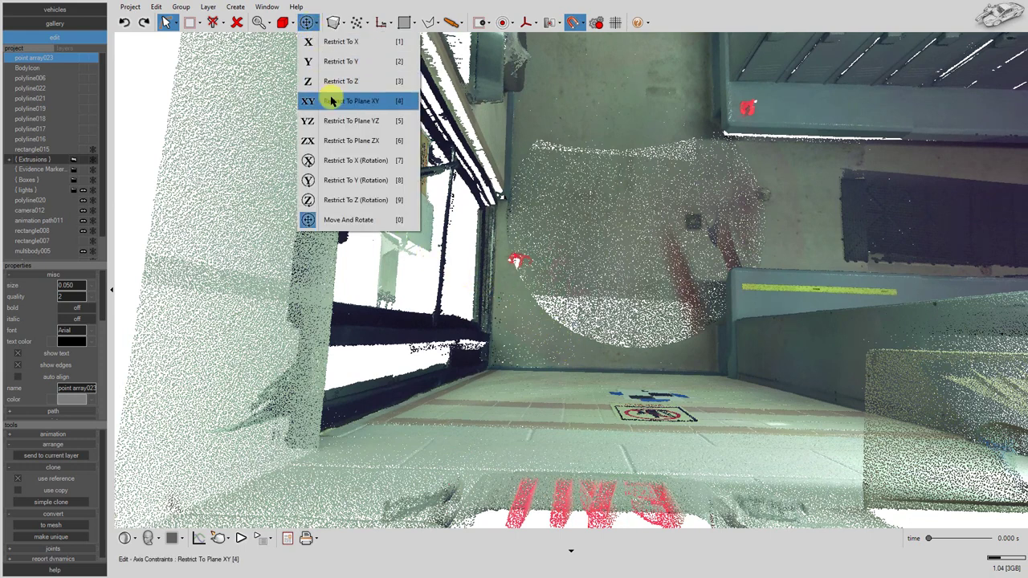
pyautogui.click(331, 101)
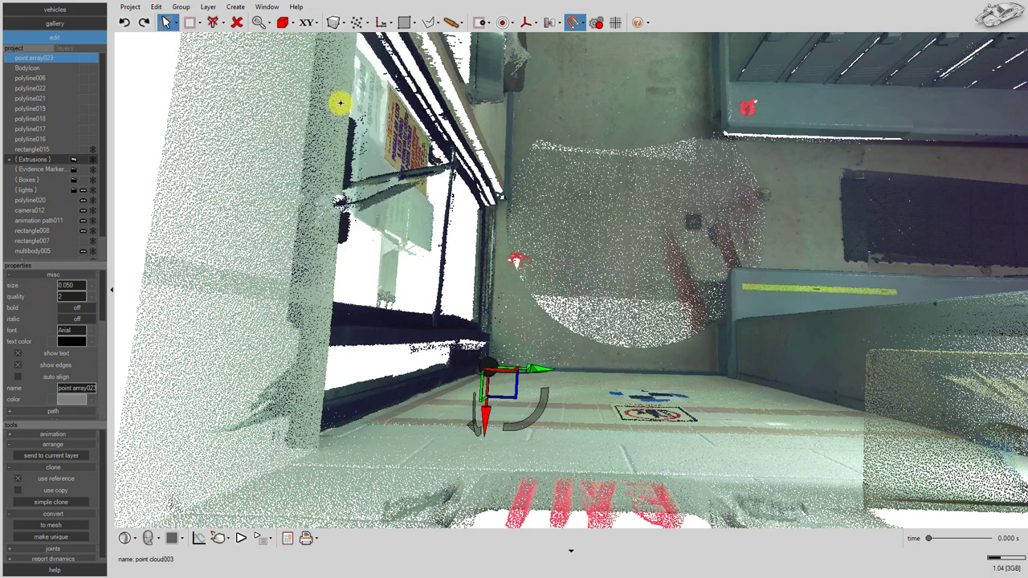
pyautogui.click(526, 23)
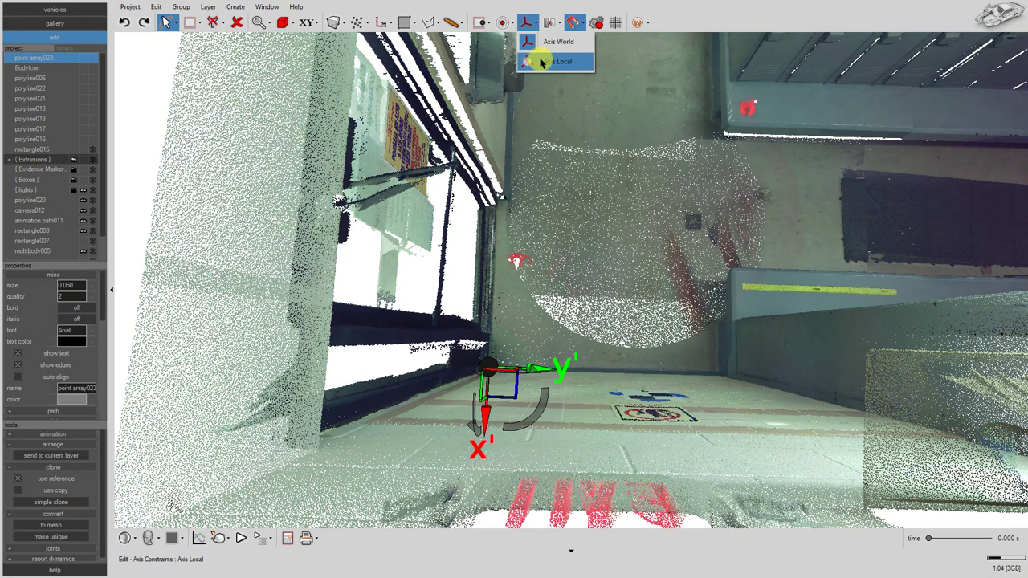
pyautogui.click(541, 61)
# Rotate the point array about Z by about 93 degrees, then fine-tune it in the top view to align with the walls
pyautogui.moveTo(538, 411); pyautogui.dragTo(592, 151)
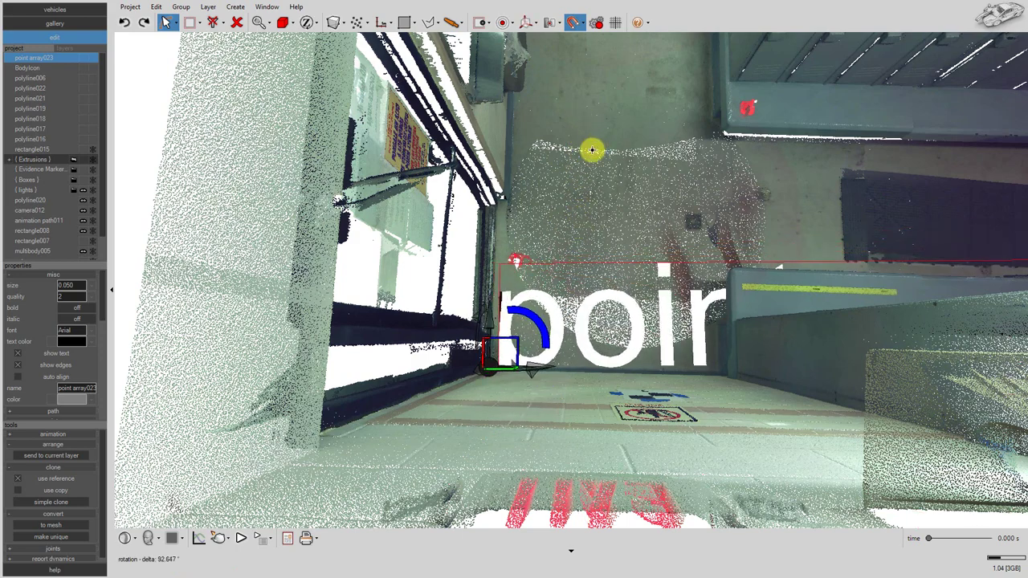
pyautogui.click(148, 538)
pyautogui.click(166, 498)
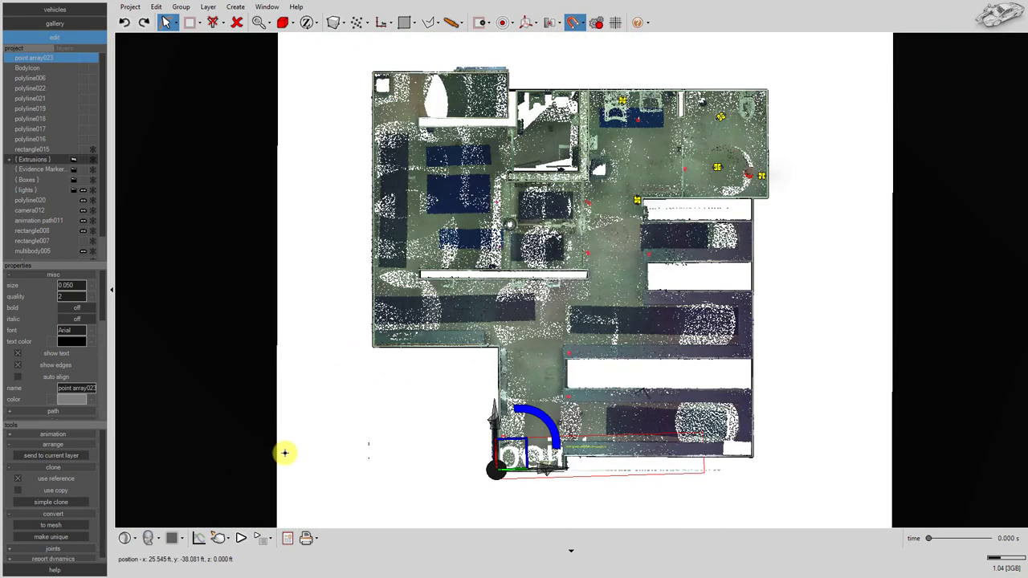
pyautogui.scroll(10, 477, 452)
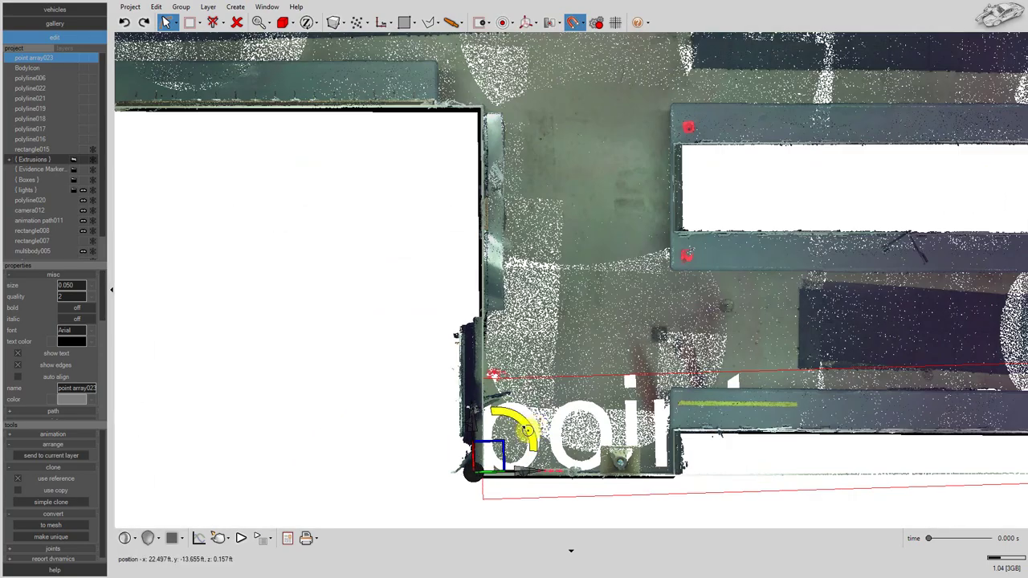
pyautogui.moveTo(527, 429); pyautogui.dragTo(543, 423)
# Examine the point array's origin and axis directions at the wall corner in the perspective view
pyautogui.click(148, 538)
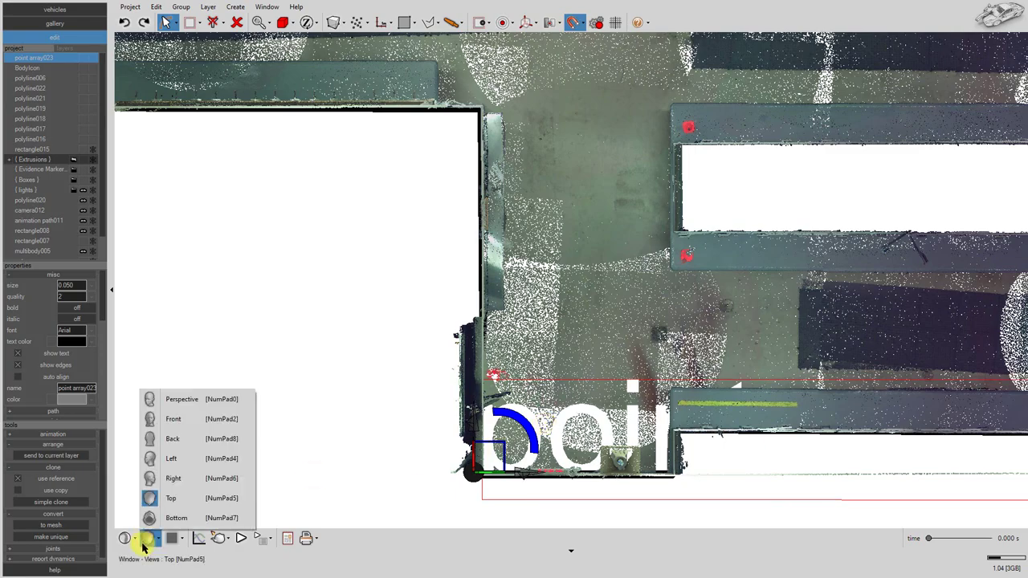
pyautogui.click(234, 405)
pyautogui.moveTo(365, 396); pyautogui.dragTo(482, 399, button='middle')
pyautogui.moveTo(485, 434); pyautogui.dragTo(507, 316, button='middle')
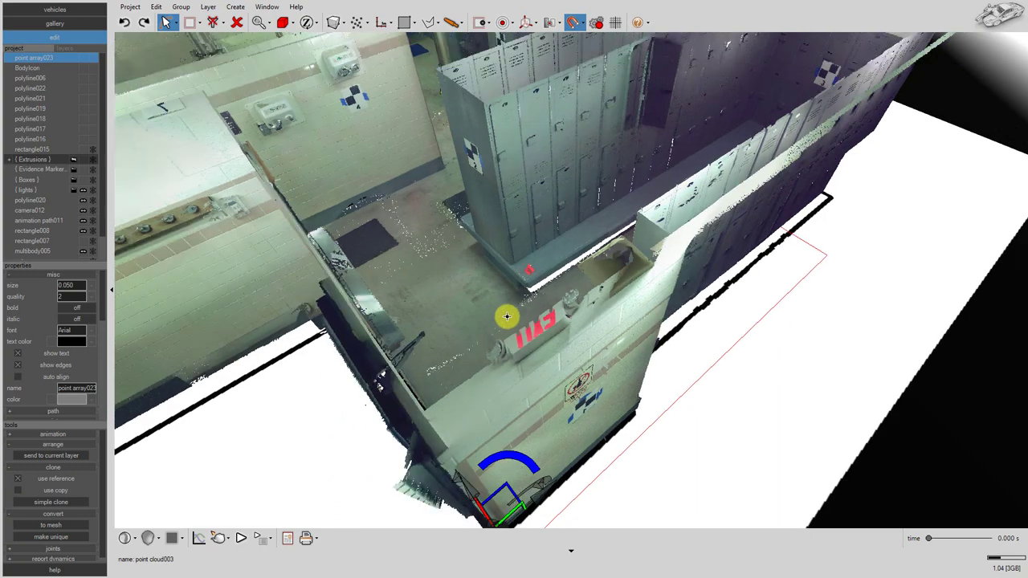
pyautogui.moveTo(465, 514); pyautogui.dragTo(497, 384, button='middle')
pyautogui.scroll(2, 500, 404)
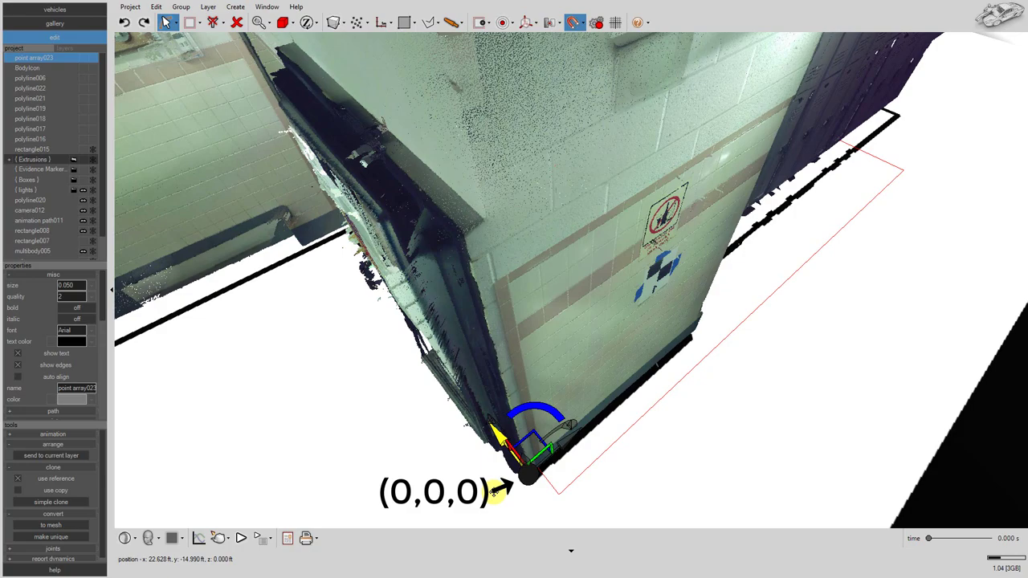
pyautogui.moveTo(496, 492); pyautogui.dragTo(488, 397, button='middle')
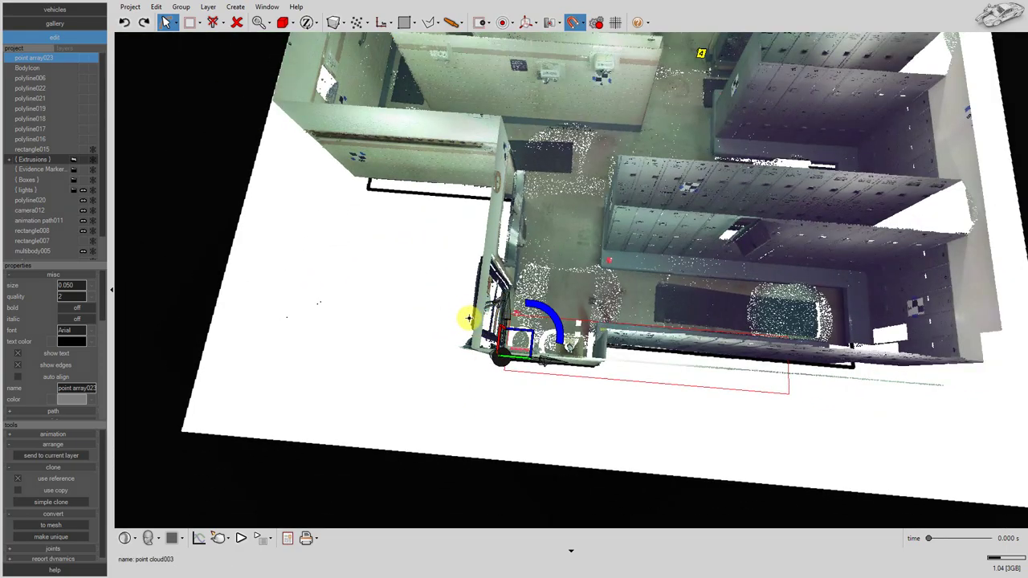
pyautogui.moveTo(468, 318); pyautogui.dragTo(536, 319, button='middle')
pyautogui.scroll(8, 597, 290)
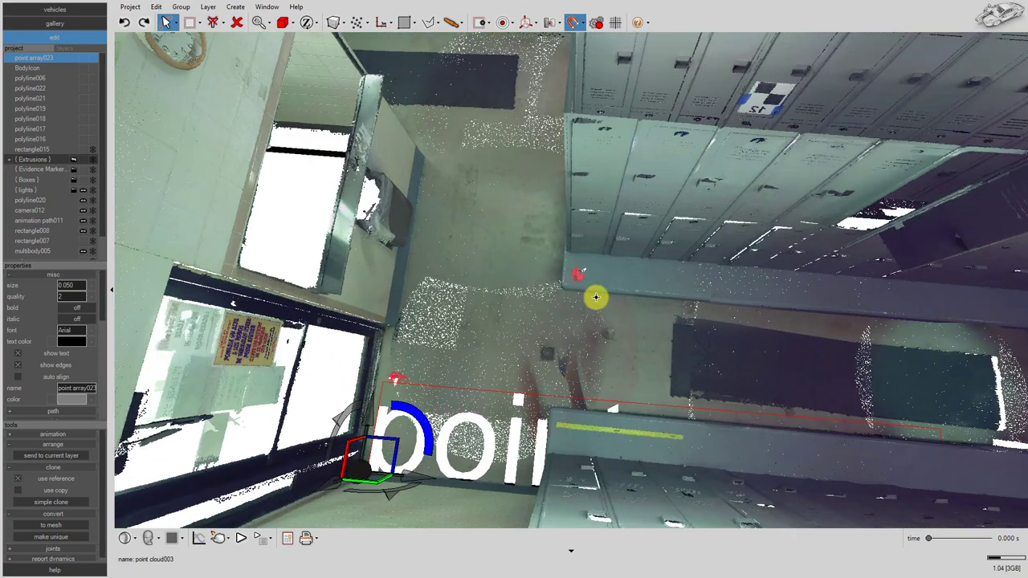
pyautogui.moveTo(596, 296); pyautogui.dragTo(534, 309, button='middle')
# Create points 1 to 5 of the point array on the red markers on the locker benches and aisle floor
pyautogui.moveTo(87, 268); pyautogui.dragTo(108, 131)
pyautogui.scroll(-2, 63, 249)
pyautogui.scroll(-1, 64, 247)
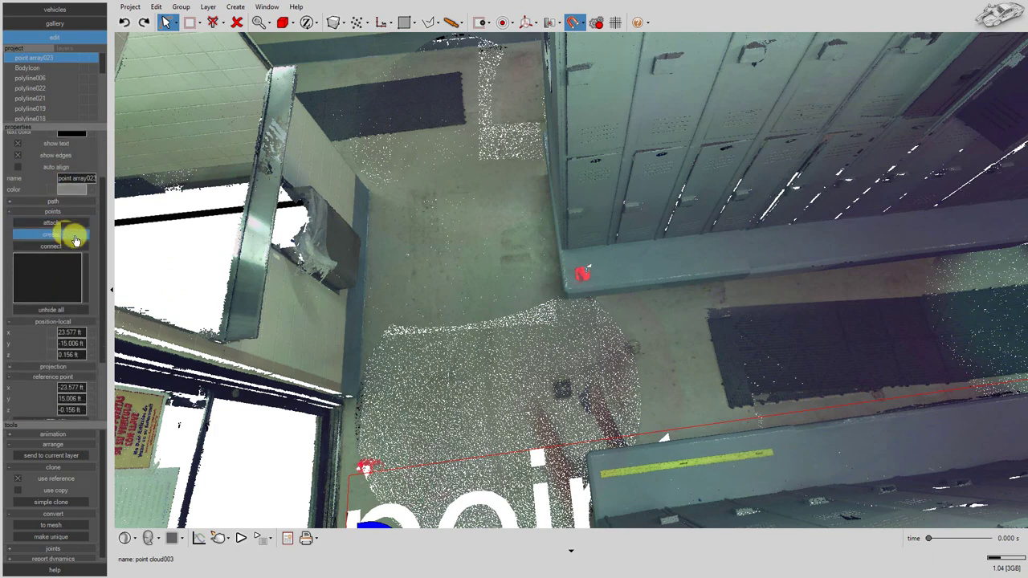
pyautogui.click(75, 239)
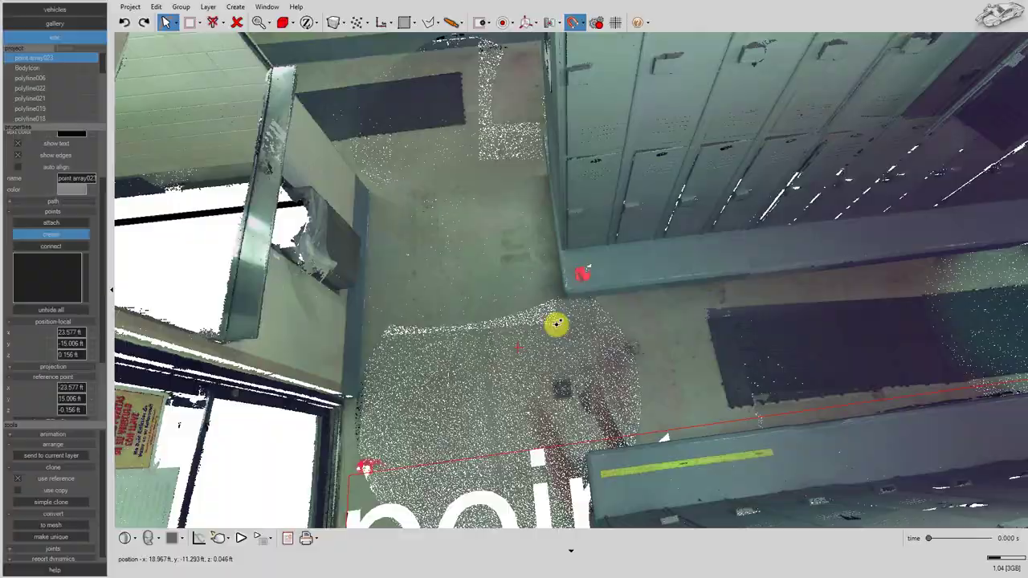
pyautogui.scroll(1, 555, 324)
pyautogui.click(586, 267)
pyautogui.moveTo(593, 303)
pyautogui.mouseDown(button='middle')
pyautogui.moveTo(518, 273)
pyautogui.moveTo(619, 296)
pyautogui.moveTo(402, 394)
pyautogui.moveTo(594, 232)
pyautogui.moveTo(481, 297)
pyautogui.moveTo(452, 293)
pyautogui.moveTo(468, 273)
pyautogui.mouseUp(button='middle')
pyautogui.click(470, 278)
pyautogui.moveTo(390, 352)
pyautogui.mouseDown(button='middle')
pyautogui.moveTo(624, 101)
pyautogui.moveTo(439, 214)
pyautogui.mouseUp(button='middle')
pyautogui.click(428, 232)
pyautogui.click(509, 85)
pyautogui.click(509, 87)
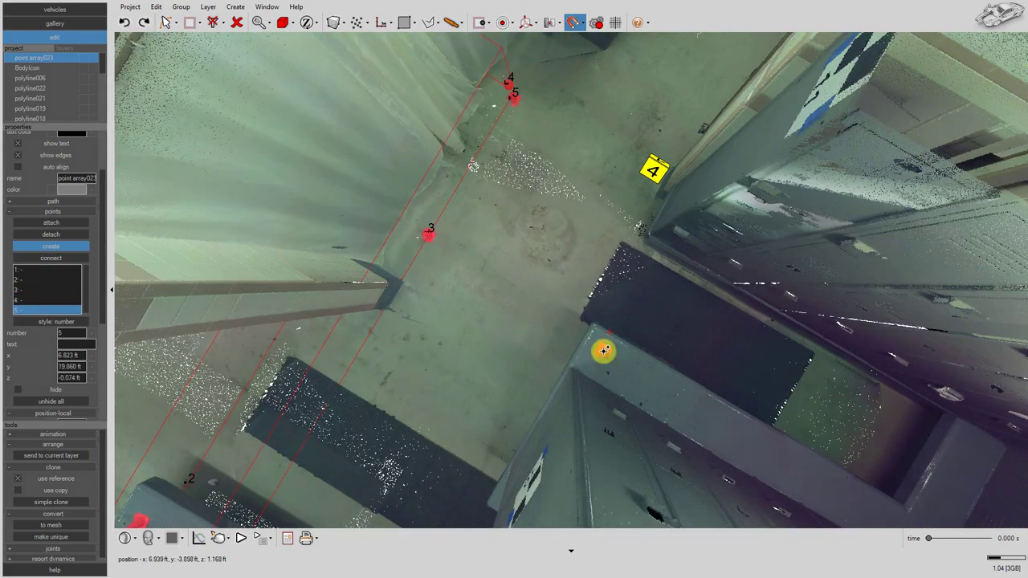
# Create points 6 to 8 of the point array on the remaining red cones around the lockers and restroom
pyautogui.moveTo(603, 349); pyautogui.dragTo(562, 81, button='middle')
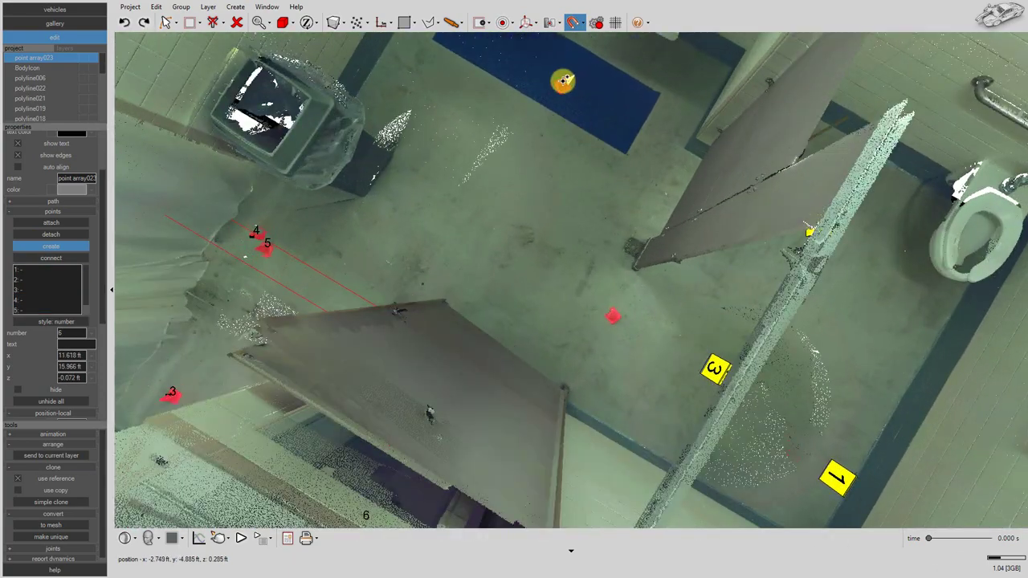
pyautogui.click(613, 314)
pyautogui.rightClick(567, 282)
pyautogui.moveTo(722, 326); pyautogui.dragTo(762, 372, button='middle')
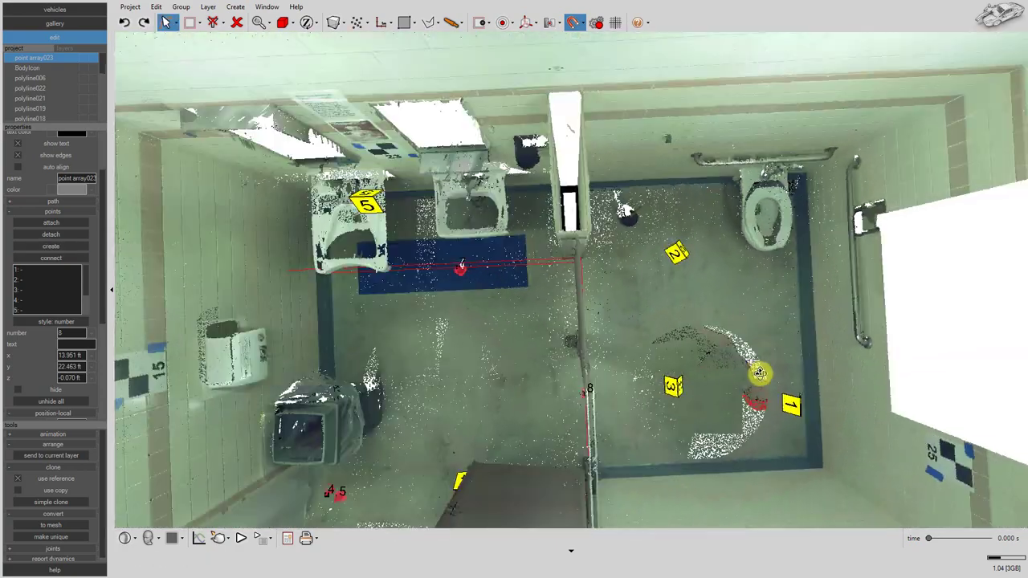
# Unhide the multibody005 body lying on the floor of the toilet stall
pyautogui.moveTo(92, 219)
pyautogui.scroll(-1, 92, 219)
pyautogui.click(84, 220)
pyautogui.moveTo(454, 337); pyautogui.dragTo(481, 370, button='middle')
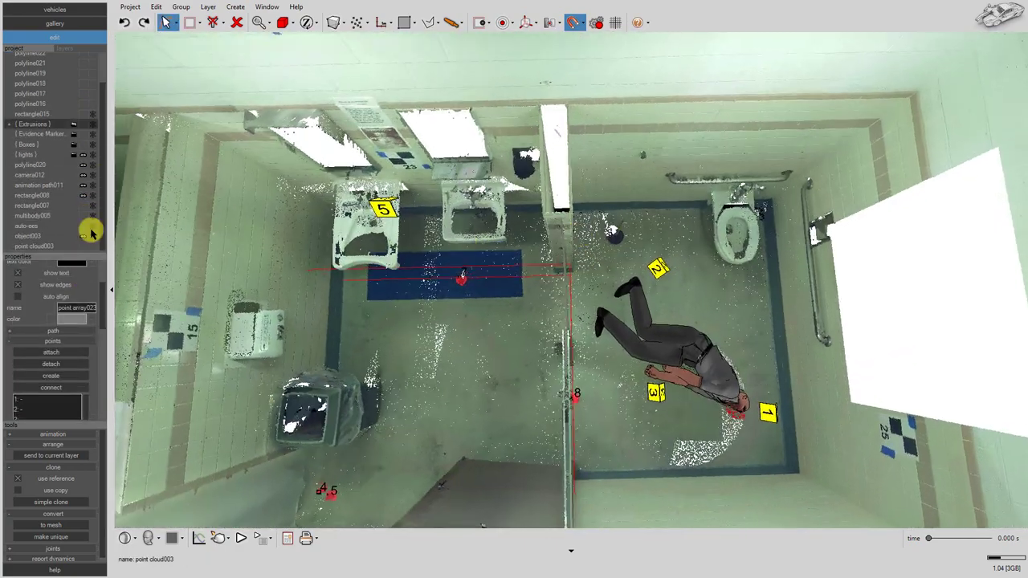
# Select points 1 to 8 of the point array and set their text to Cone
pyautogui.moveTo(34, 267)
pyautogui.moveTo(36, 268); pyautogui.dragTo(31, 333)
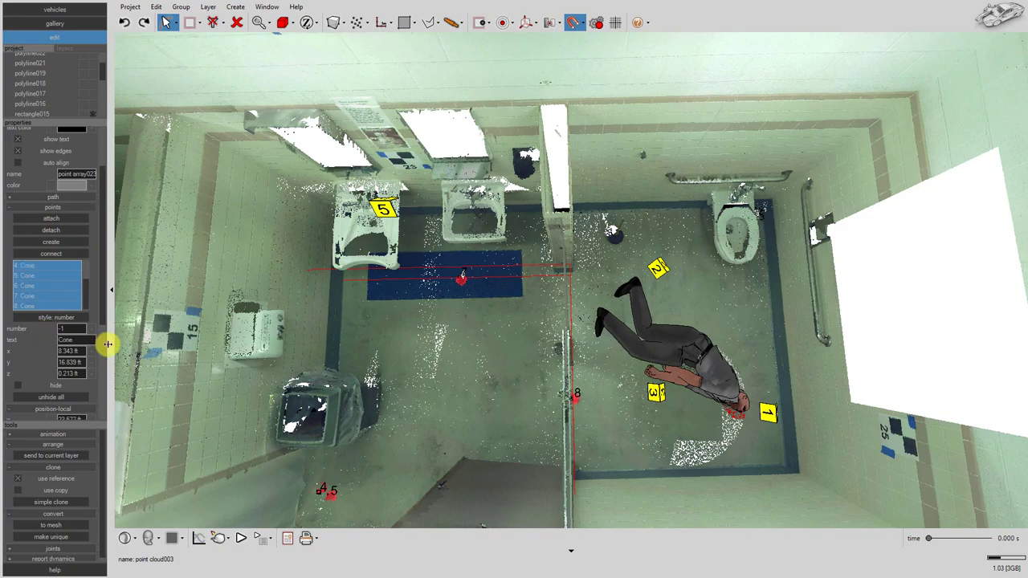
pyautogui.scroll(-1, 104, 344)
# Create points 9 to 13 of the point array at the yellow evidence markers 1 to 5
pyautogui.scroll(-3, 658, 353)
pyautogui.moveTo(670, 345); pyautogui.dragTo(608, 314, button='middle')
pyautogui.scroll(4, 608, 314)
pyautogui.click(57, 202)
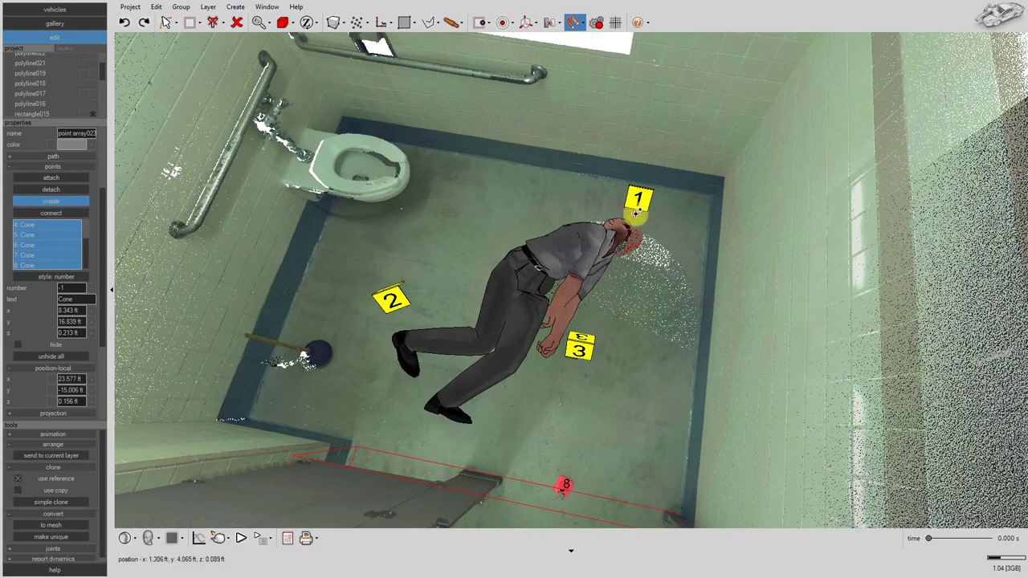
pyautogui.click(575, 363)
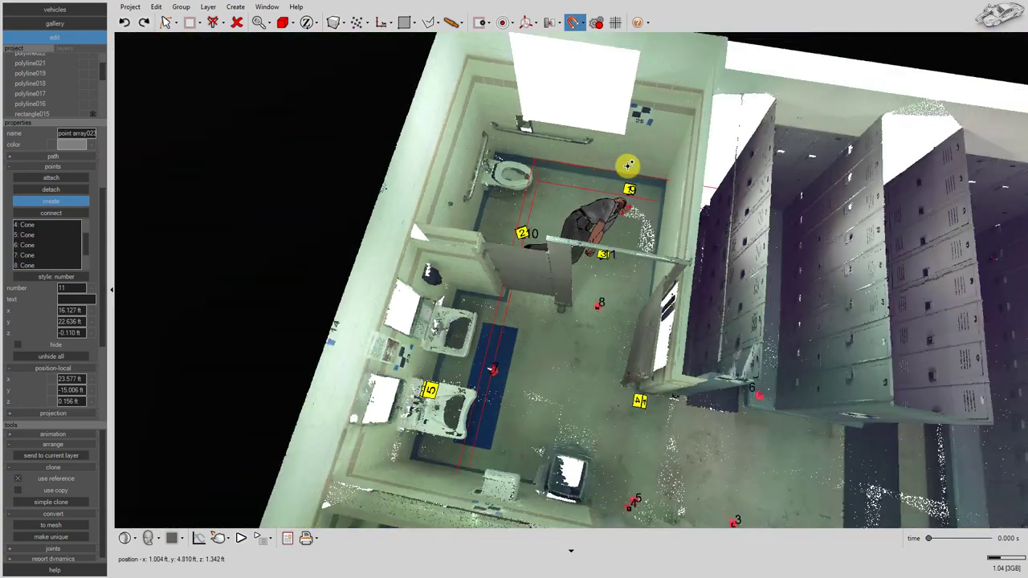
pyautogui.click(614, 407)
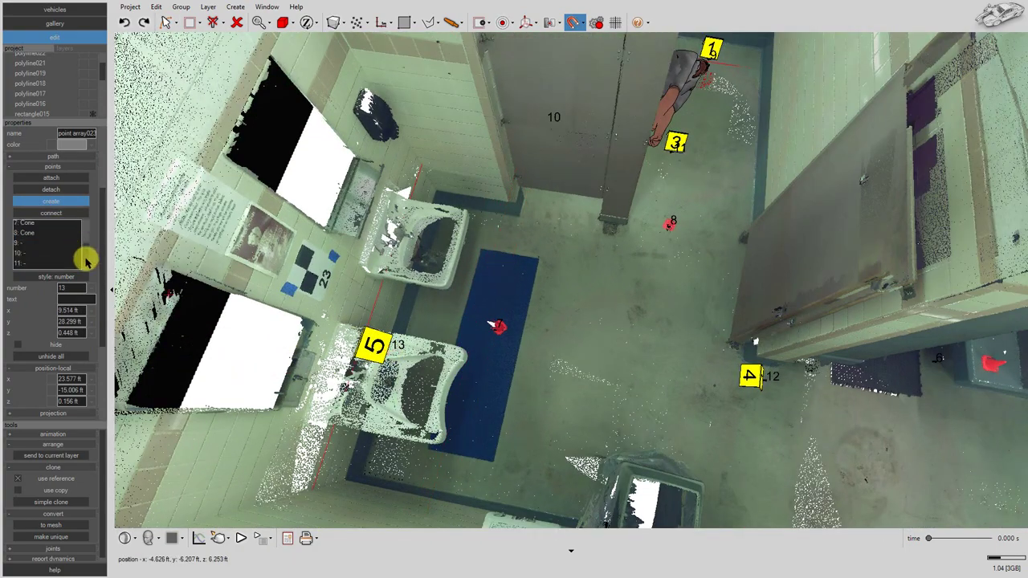
# Label points 9 to 13 as Evidence Marker 1 through Evidence Marker 5
pyautogui.moveTo(86, 259); pyautogui.dragTo(86, 270)
pyautogui.moveTo(38, 225); pyautogui.dragTo(39, 302)
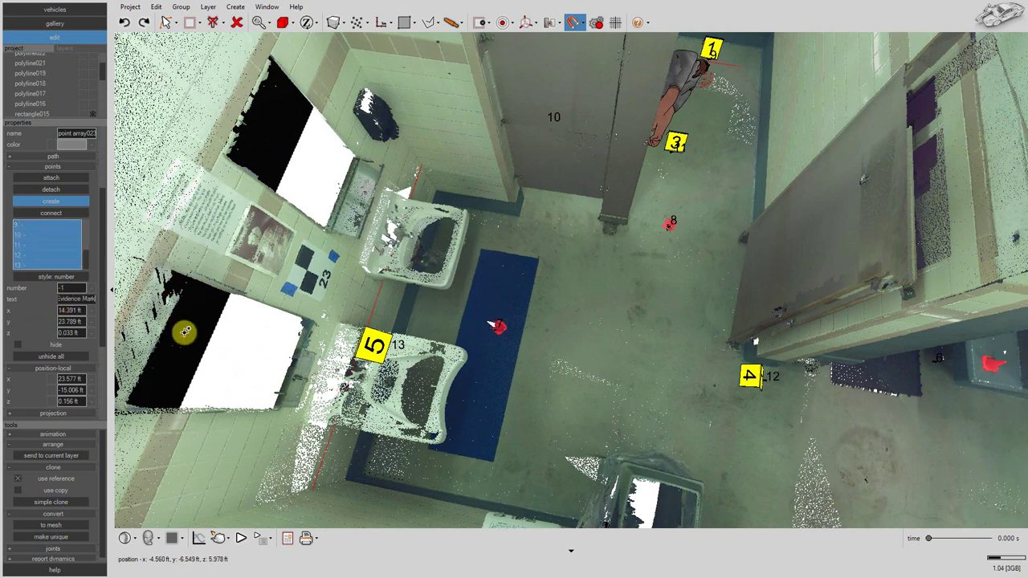
pyautogui.scroll(1, 68, 256)
pyautogui.click(66, 246)
pyautogui.click(81, 311)
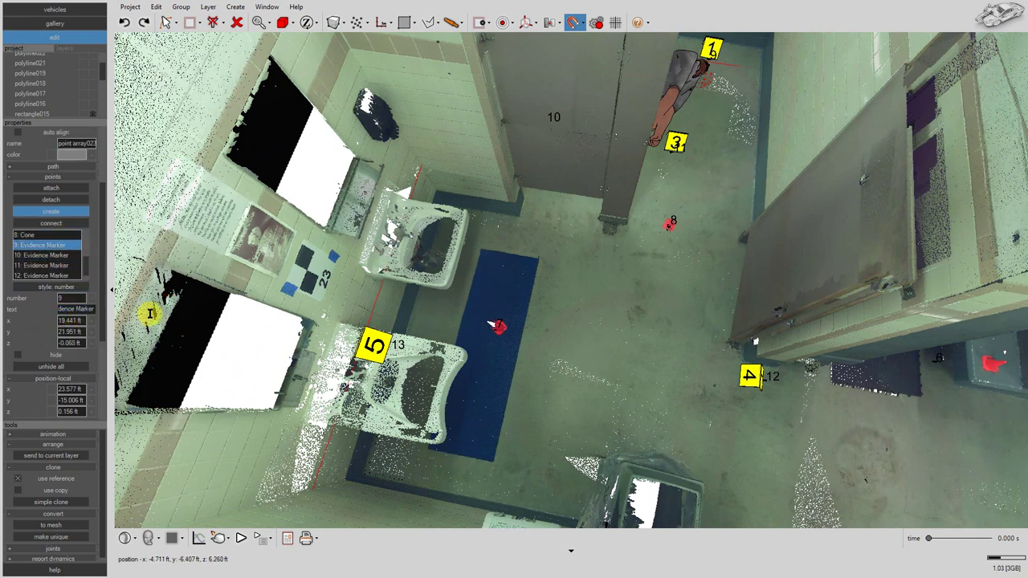
pyautogui.click(69, 259)
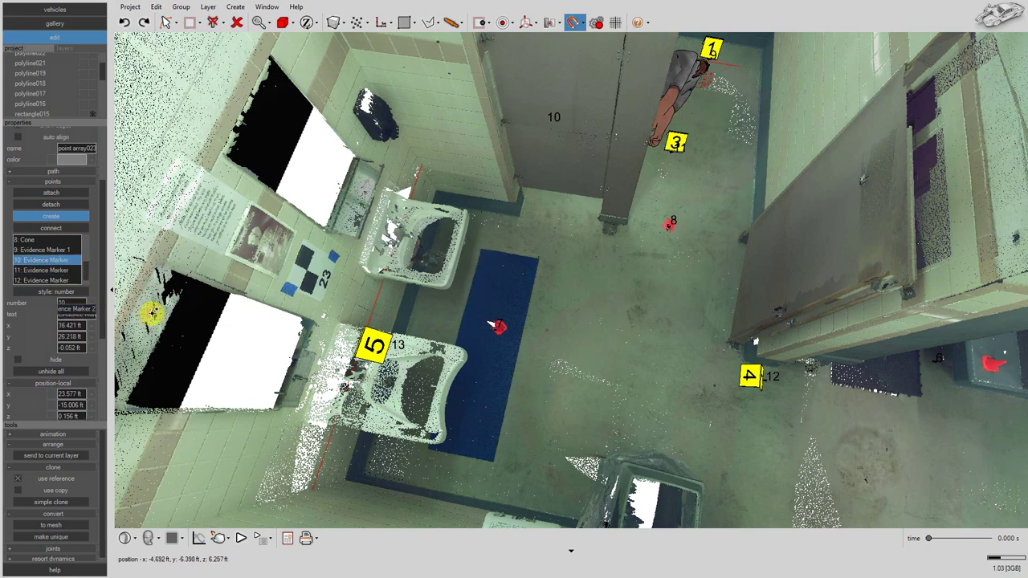
pyautogui.click(78, 271)
pyautogui.click(68, 285)
pyautogui.moveTo(60, 319); pyautogui.dragTo(124, 313)
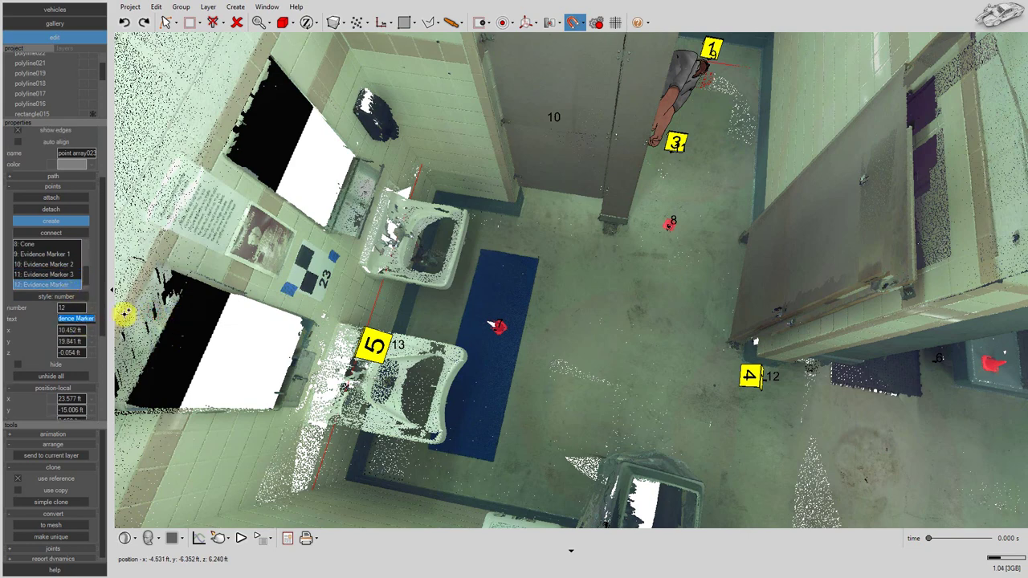
pyautogui.press('Down')
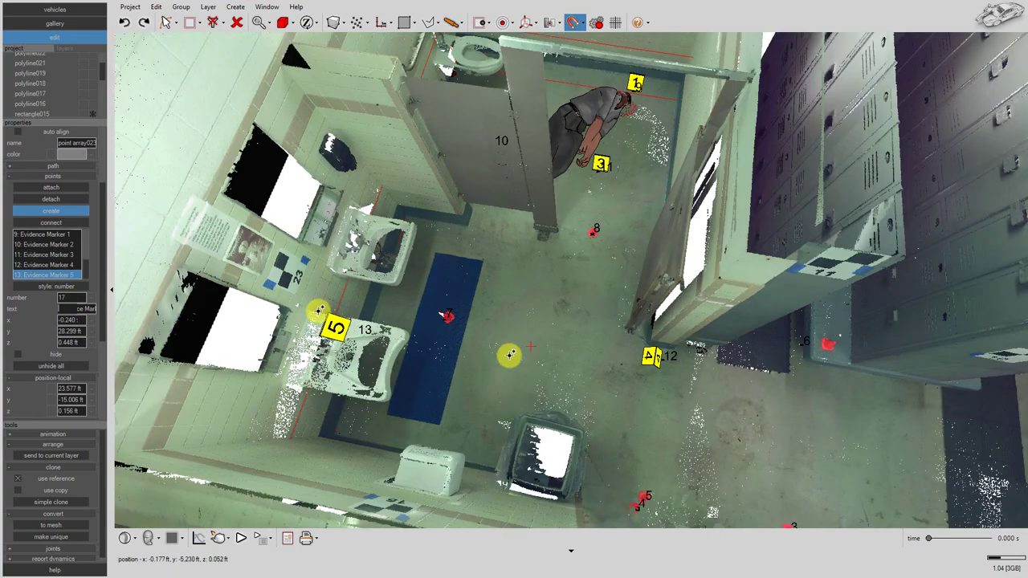
# Create points 14 and 15 of the point array at the head and the feet of the body
pyautogui.click(172, 23)
pyautogui.click(200, 79)
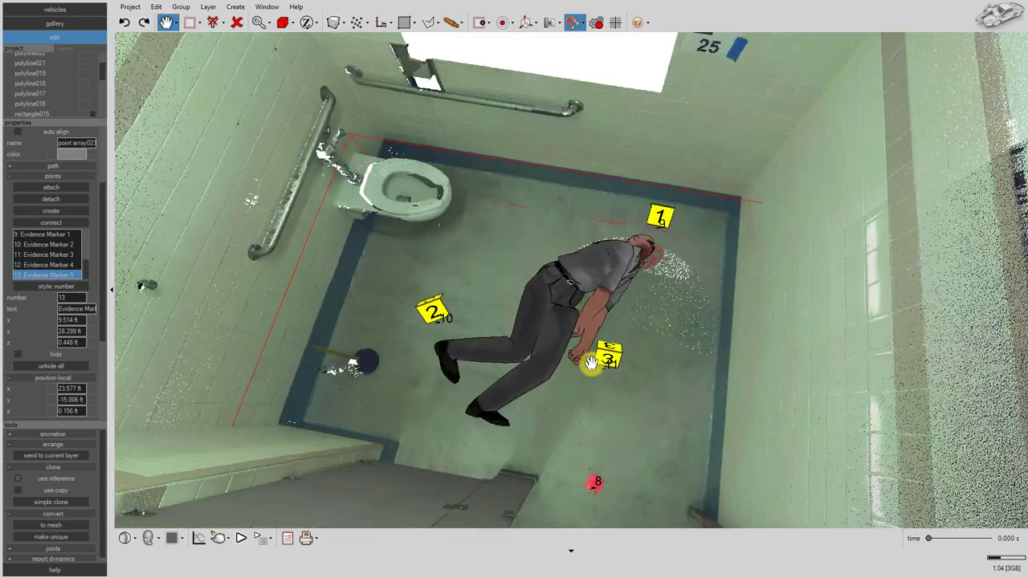
pyautogui.click(50, 210)
pyautogui.click(681, 241)
pyautogui.click(452, 367)
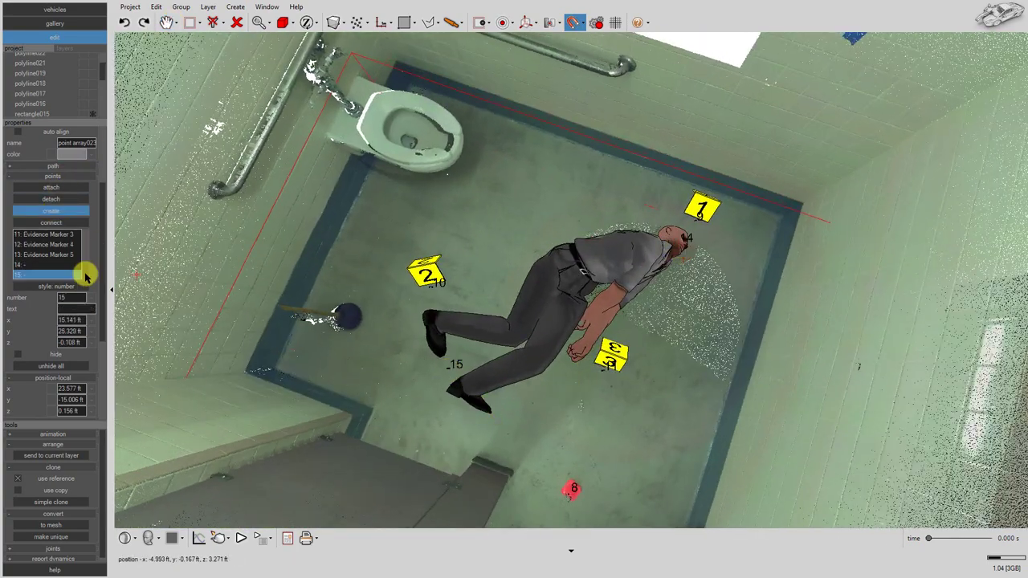
# Label points 14 and 15 with the person's surname followed by Head and Feet respectively
pyautogui.click(47, 265)
pyautogui.click(67, 310)
pyautogui.write('Smith Head')
pyautogui.press('Return')
pyautogui.click(46, 274)
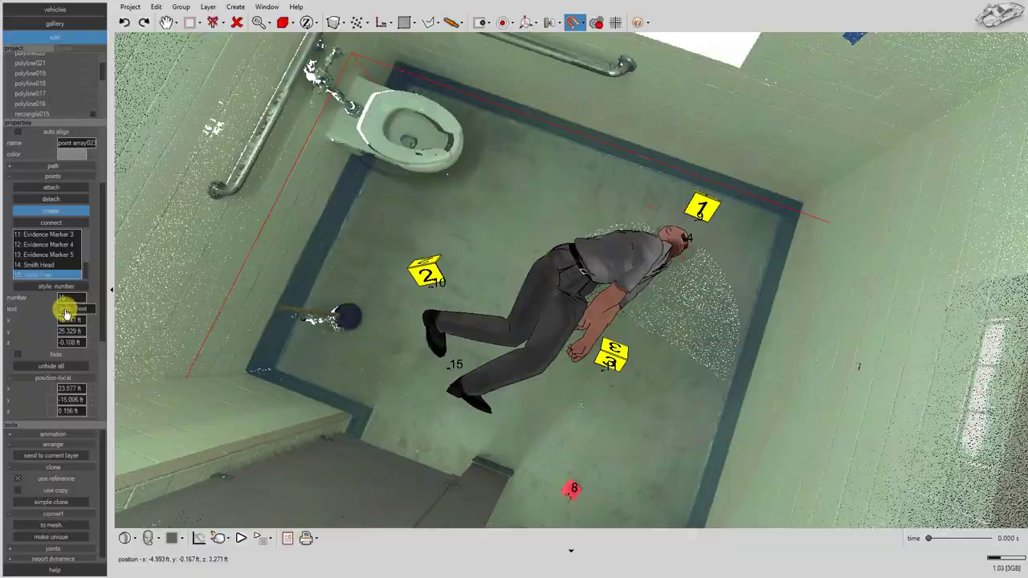
# Create points 16 and 17 of the point array at the two bottom corners of the entrance door frame
pyautogui.scroll(-6, 509, 218)
pyautogui.rightClick(624, 351)
pyautogui.scroll(-5, 624, 351)
pyautogui.moveTo(623, 351); pyautogui.dragTo(507, 142, button='middle')
pyautogui.scroll(6, 523, 327)
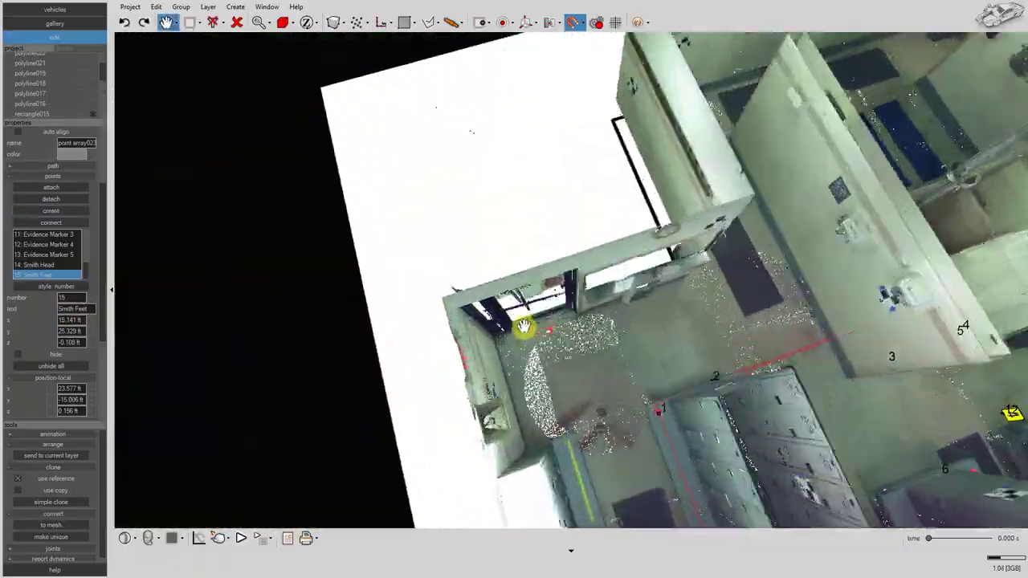
pyautogui.scroll(6, 524, 327)
pyautogui.moveTo(523, 327); pyautogui.dragTo(564, 361, button='middle')
pyautogui.scroll(2, 564, 361)
pyautogui.click(51, 211)
pyautogui.click(467, 358)
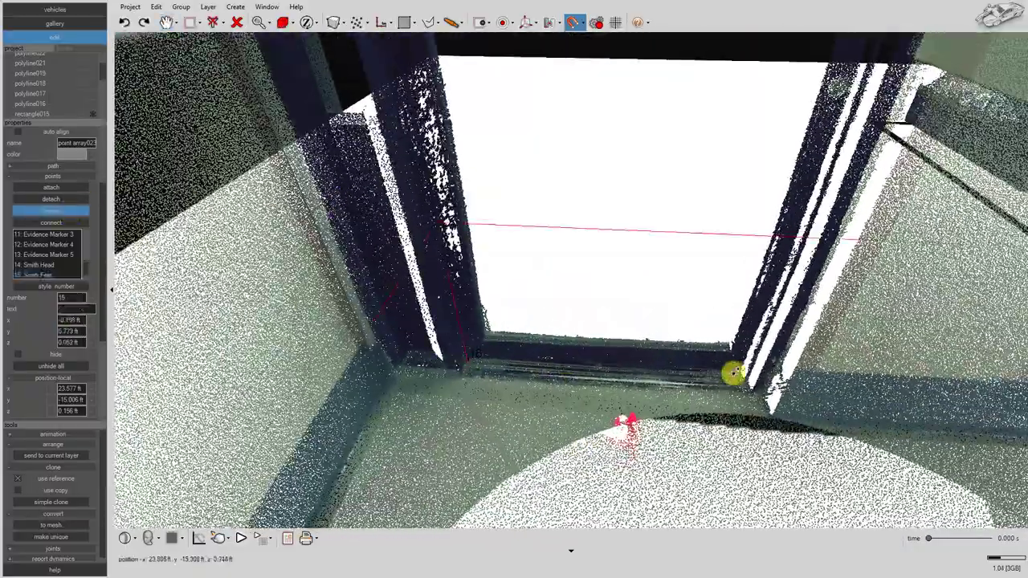
pyautogui.click(737, 373)
pyautogui.rightClick(737, 373)
# Label points 16 and 17 as Door 1 and Door 2
pyautogui.scroll(-2, 74, 243)
pyautogui.click(50, 265)
pyautogui.click(69, 311)
pyautogui.press('Return')
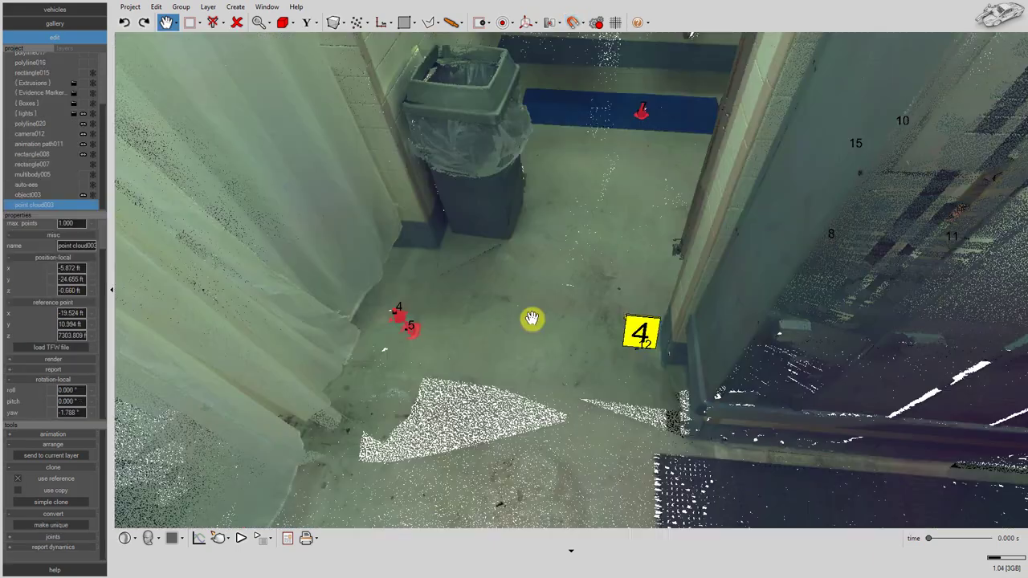
# Hide the point cloud, the multibody005 body and the Evidence Marker group, leaving the floor plan lines and numbered points
pyautogui.moveTo(532, 319); pyautogui.dragTo(618, 159)
pyautogui.scroll(-3, 619, 160)
pyautogui.moveTo(595, 249); pyautogui.dragTo(493, 259)
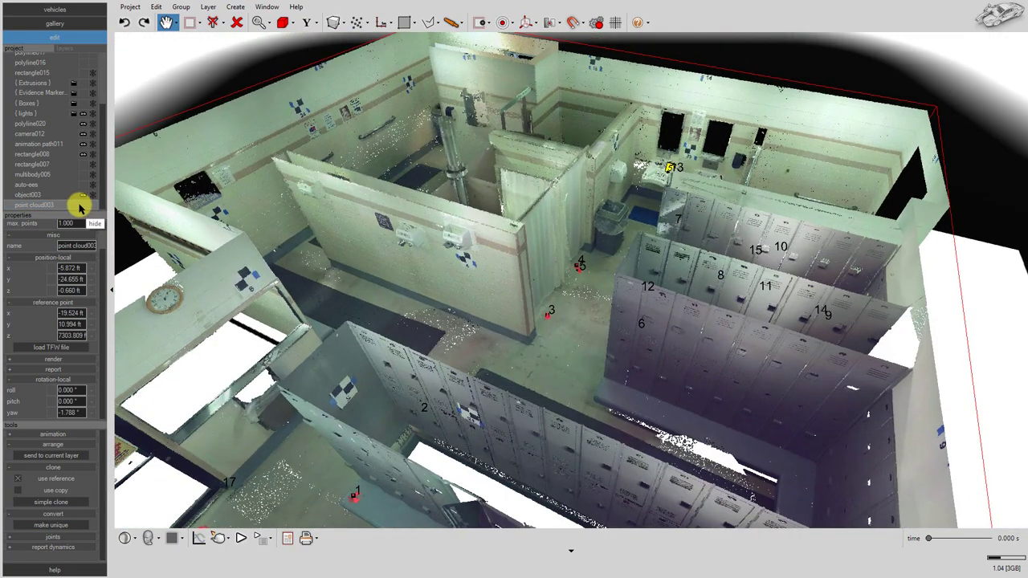
pyautogui.click(81, 205)
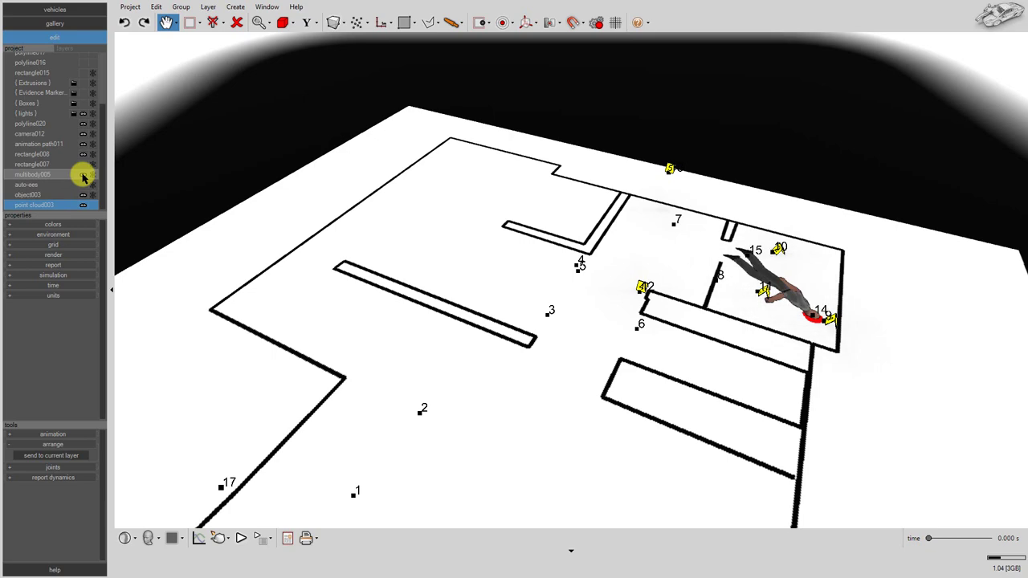
pyautogui.moveTo(412, 230); pyautogui.dragTo(419, 246)
pyautogui.scroll(3, 26, 129)
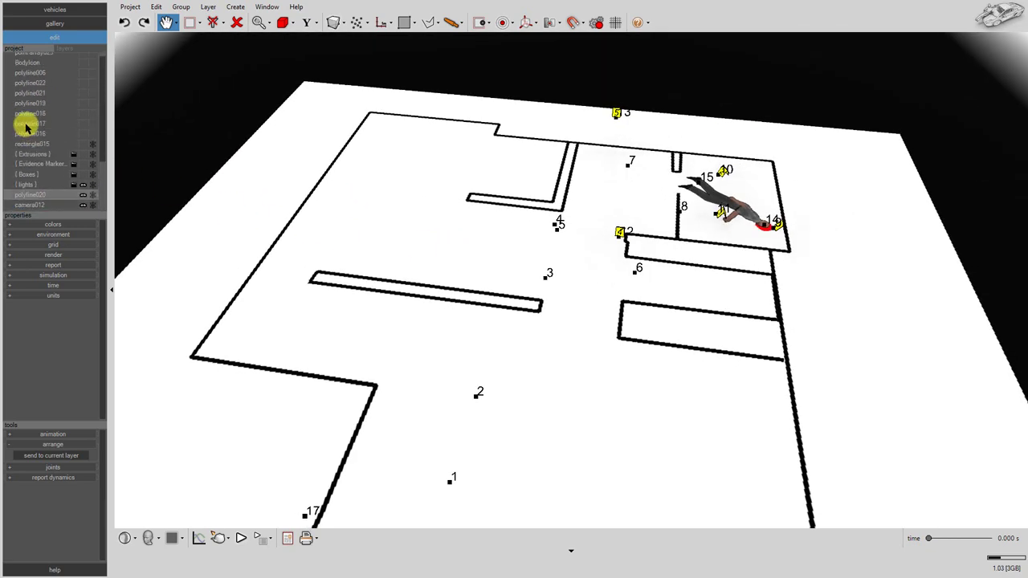
pyautogui.click(83, 163)
pyautogui.moveTo(601, 167); pyautogui.dragTo(513, 324)
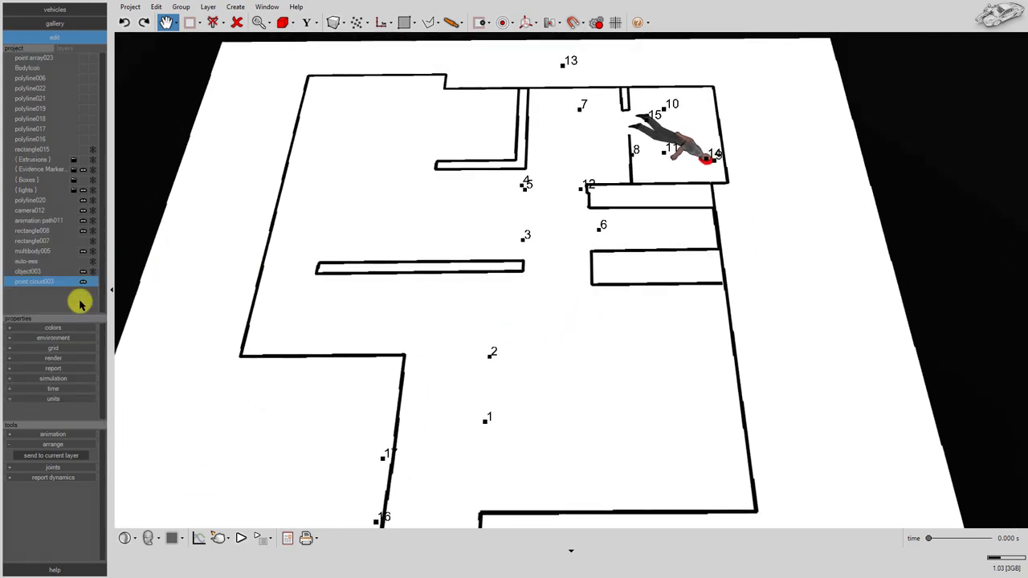
# Select all points of the point array and set their label style to text
pyautogui.click(36, 60)
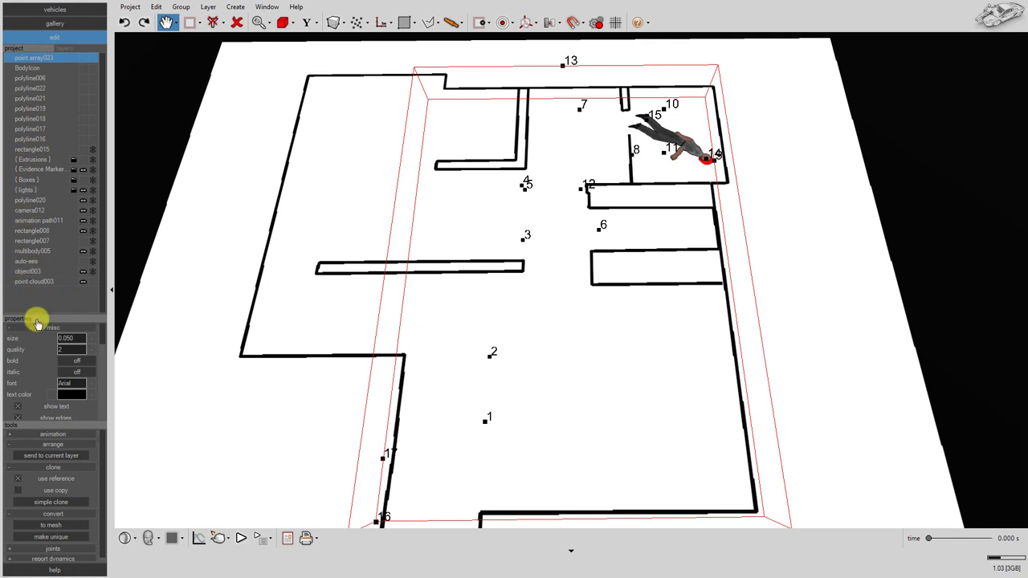
pyautogui.moveTo(46, 322); pyautogui.dragTo(54, 186)
pyautogui.scroll(-2, 81, 269)
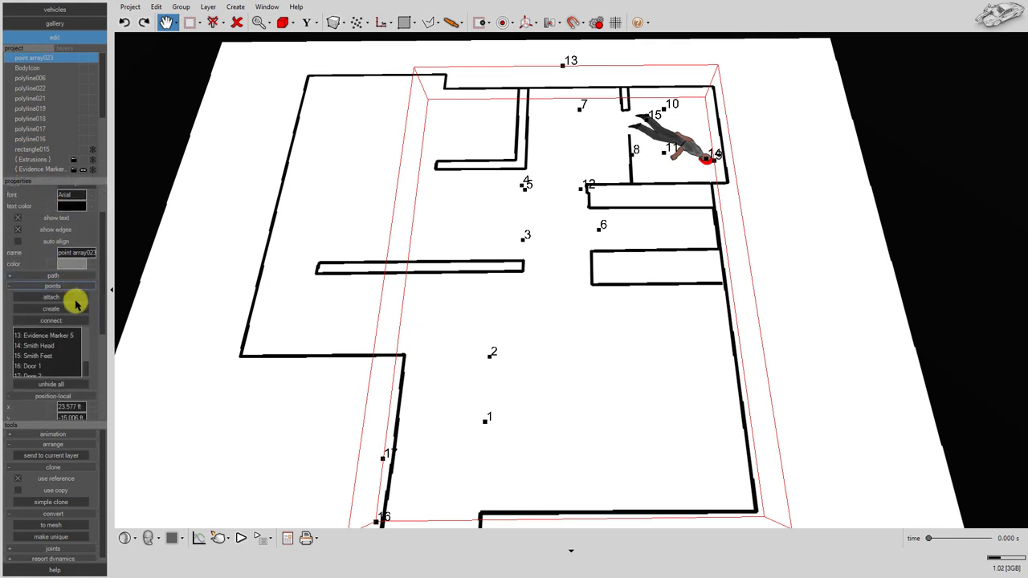
pyautogui.moveTo(84, 365)
pyautogui.mouseDown()
pyautogui.moveTo(84, 329)
pyautogui.moveTo(50, 362)
pyautogui.moveTo(53, 440)
pyautogui.mouseUp()
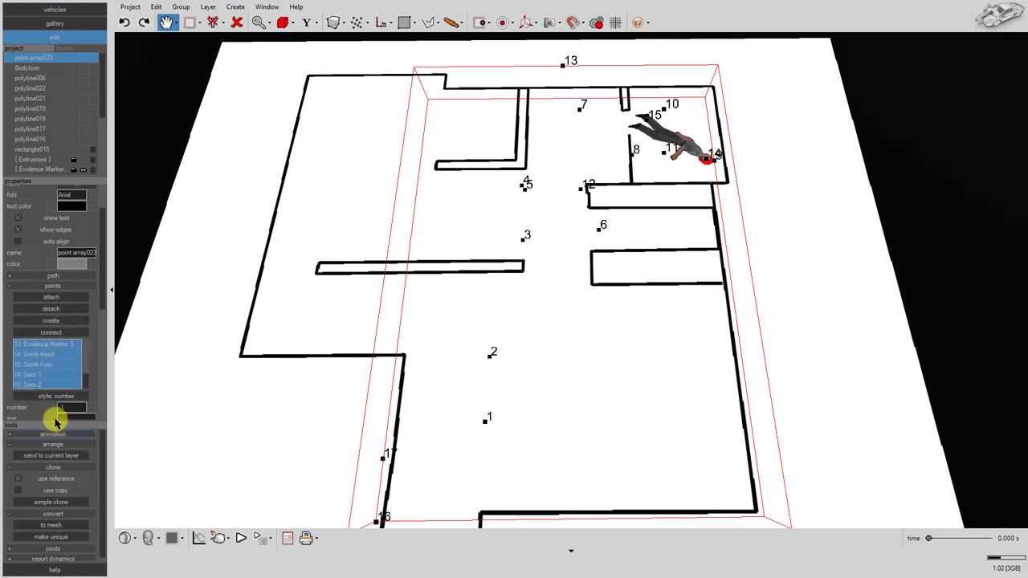
pyautogui.scroll(-2, 65, 330)
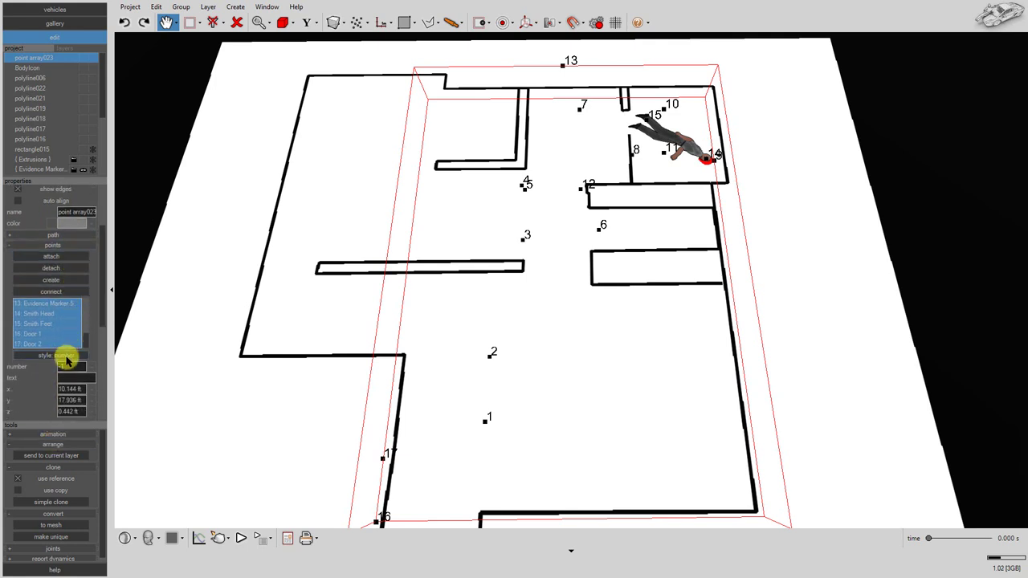
pyautogui.click(67, 358)
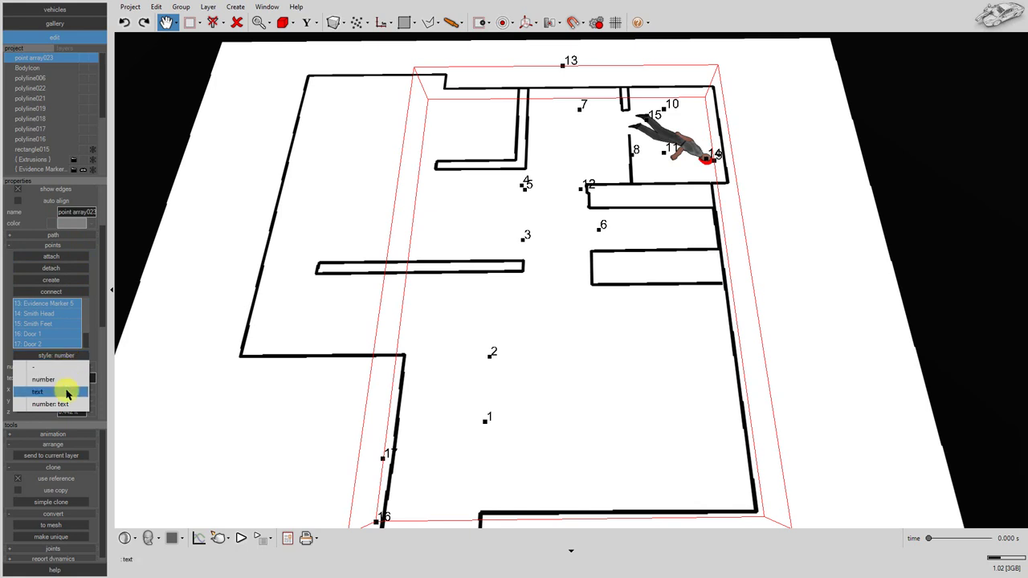
pyautogui.click(66, 392)
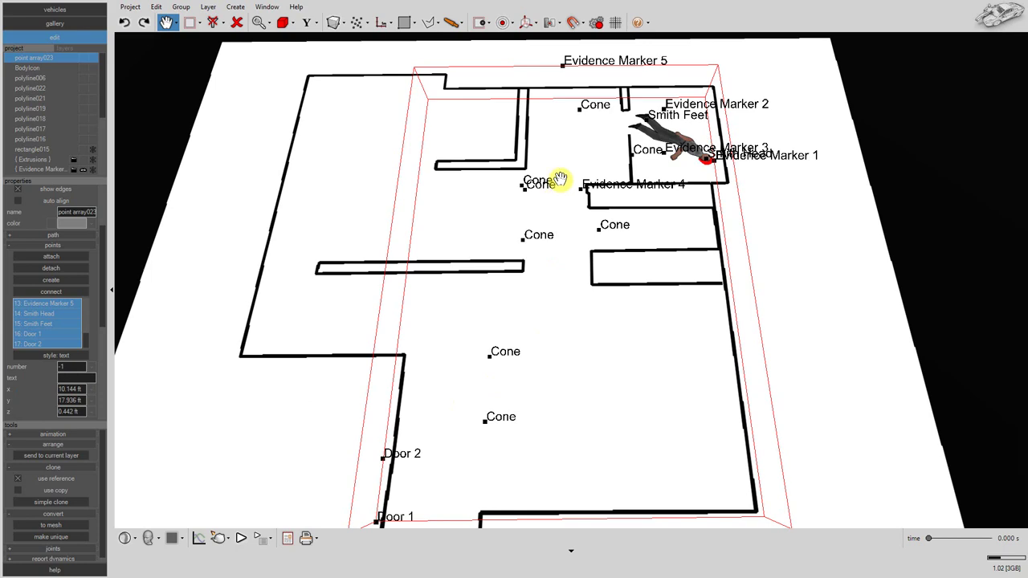
# Set the point array's label size to 0.03
pyautogui.moveTo(561, 179); pyautogui.dragTo(610, 185, button='middle')
pyautogui.scroll(1, 724, 70)
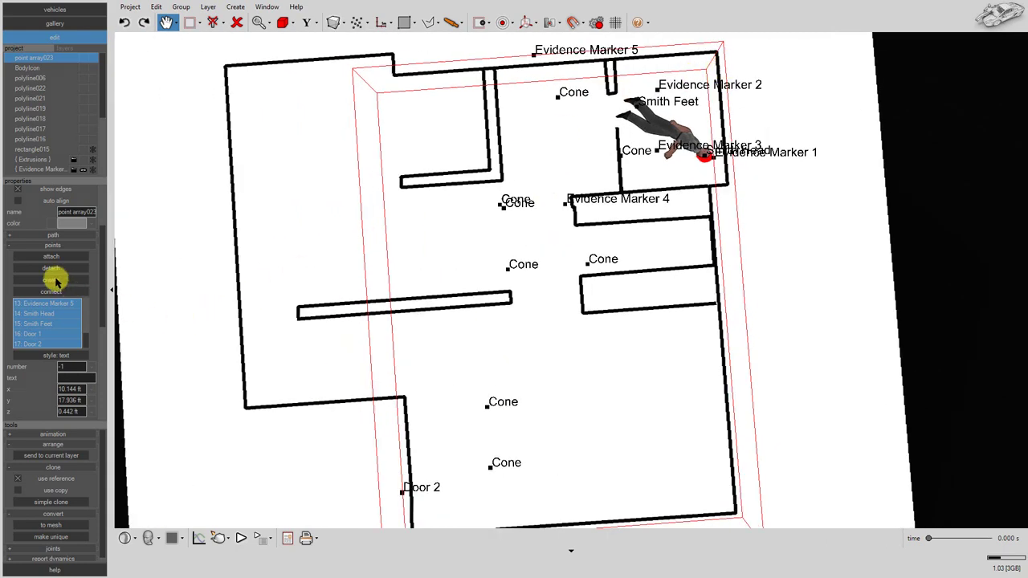
pyautogui.scroll(3, 56, 280)
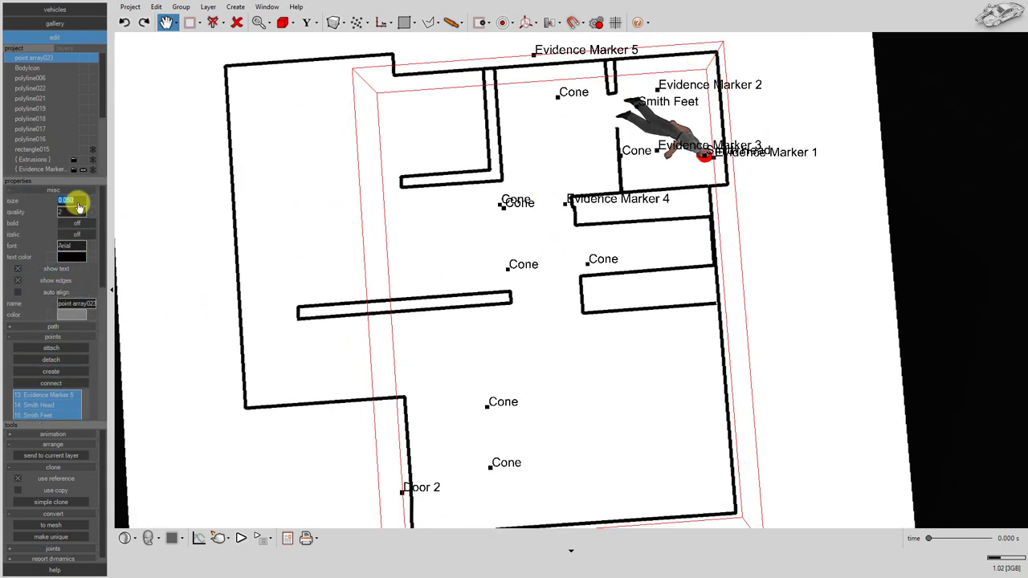
pyautogui.press('Return')
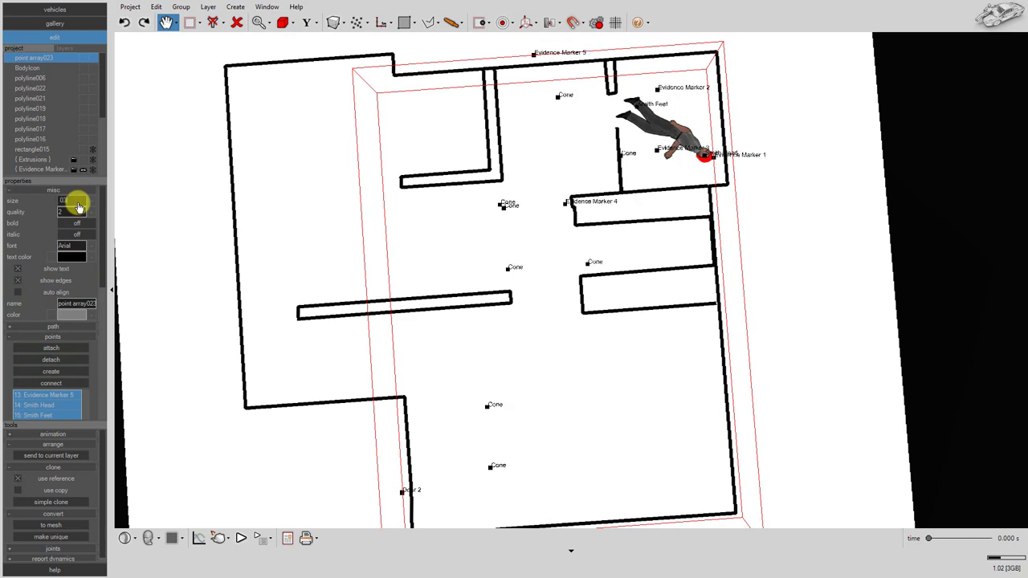
# Set the viewport to the Top view and frame the labelled floor plan
pyautogui.scroll(1, 77, 207)
pyautogui.moveTo(498, 172); pyautogui.dragTo(459, 146, button='right')
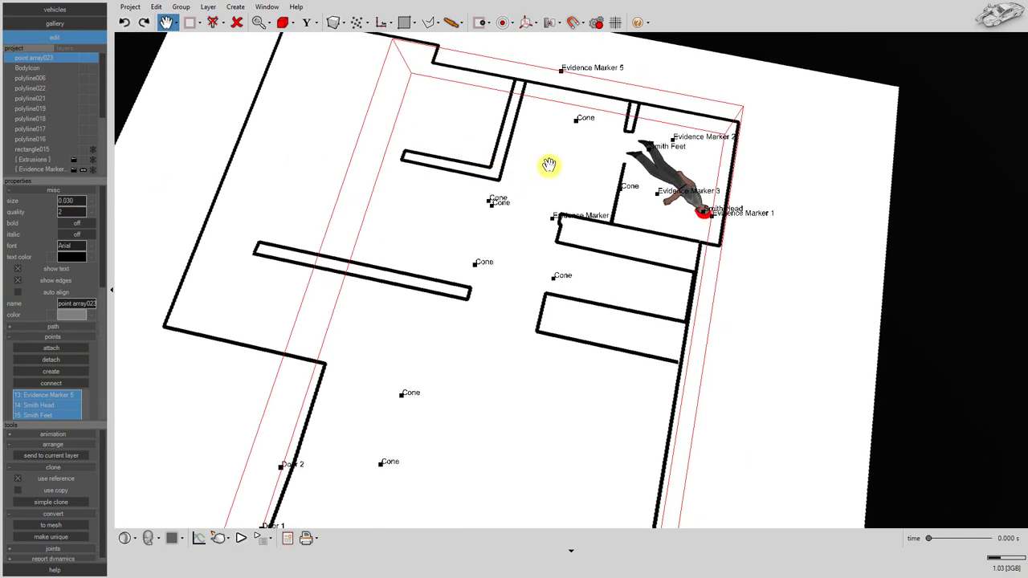
pyautogui.scroll(3, 595, 168)
pyautogui.moveTo(619, 193); pyautogui.dragTo(653, 207, button='right')
pyautogui.scroll(-6, 549, 80)
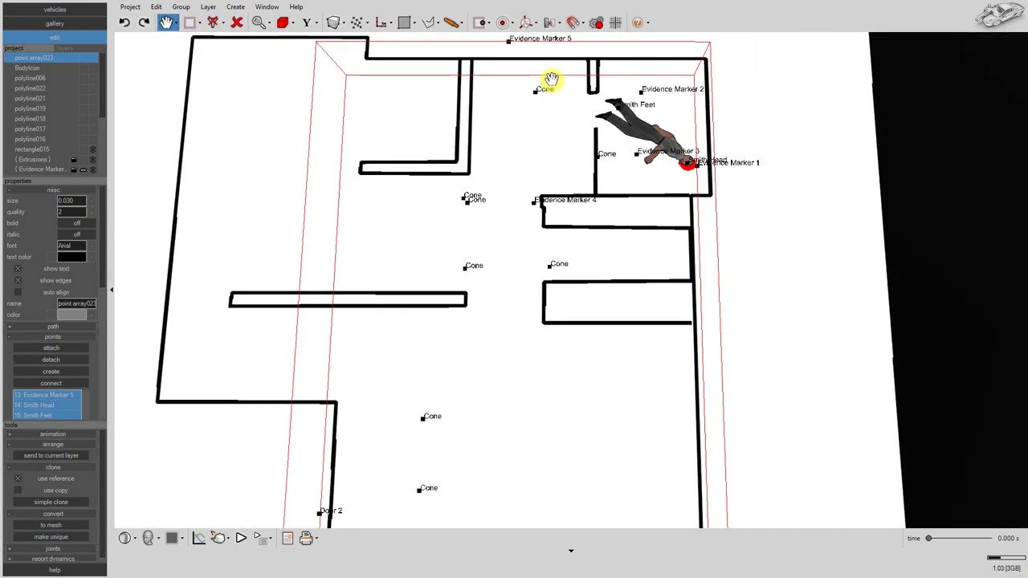
pyautogui.scroll(5, 465, 255)
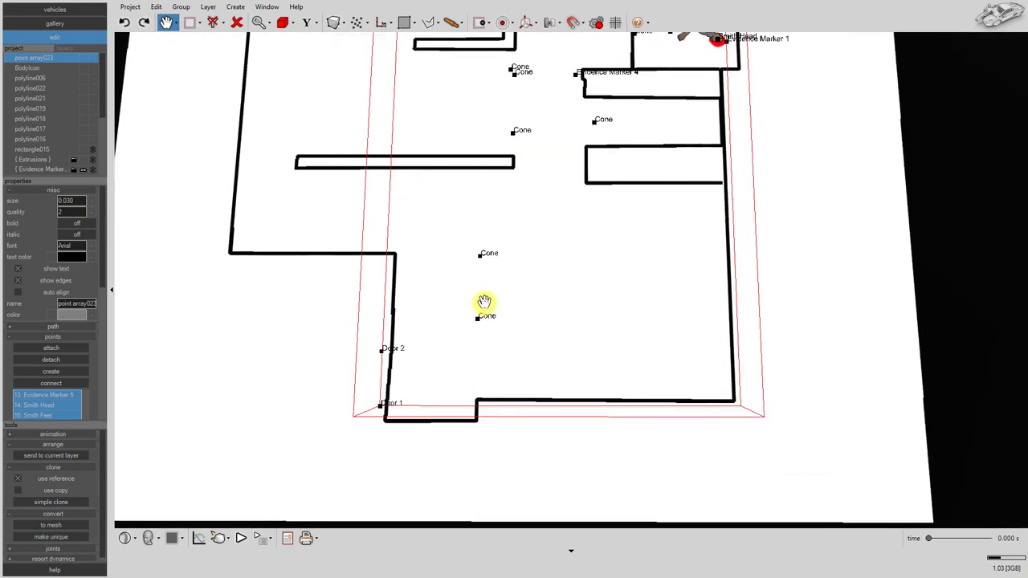
pyautogui.click(148, 538)
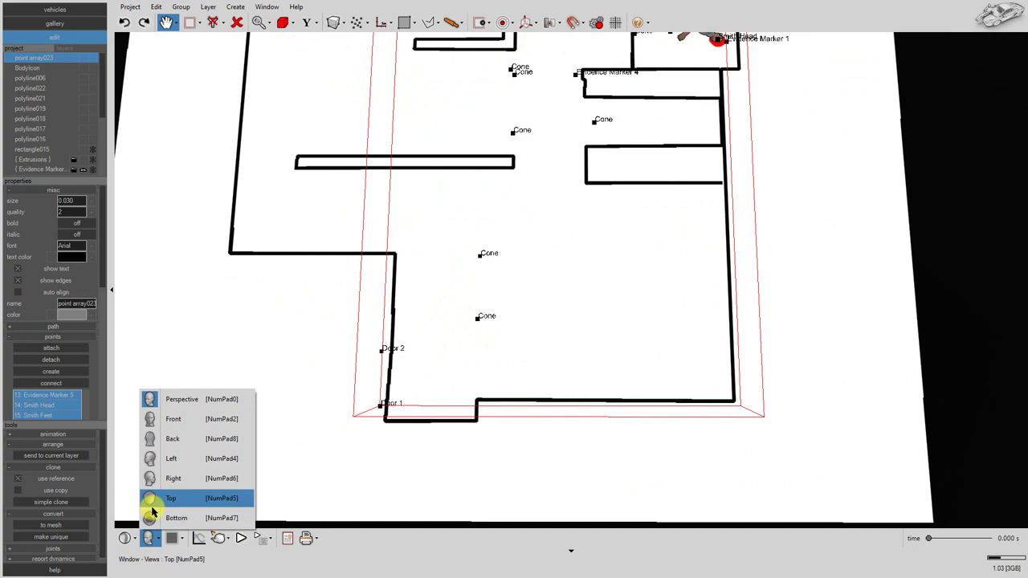
pyautogui.click(151, 506)
pyautogui.moveTo(503, 250); pyautogui.dragTo(284, 452)
pyautogui.click(153, 539)
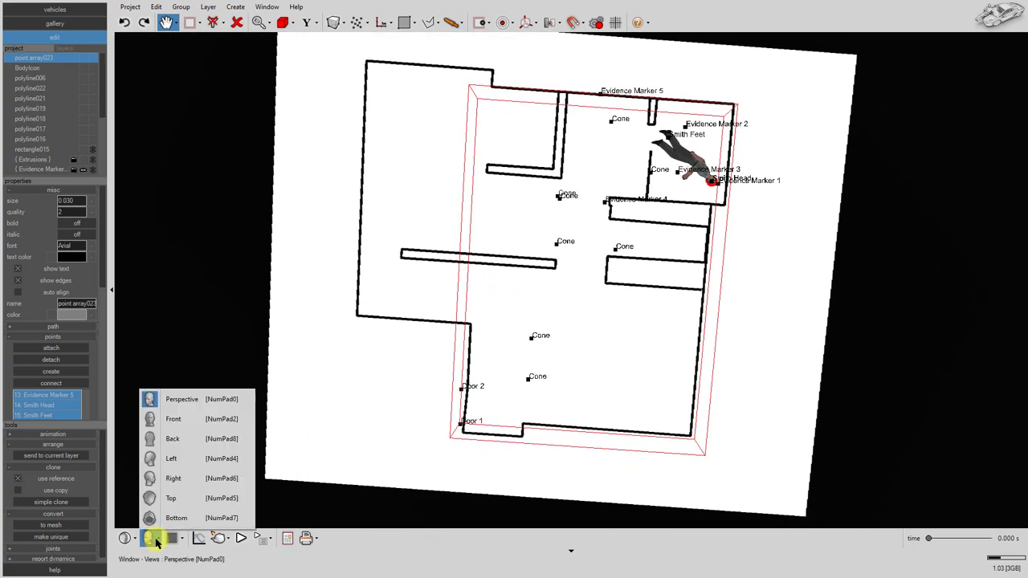
pyautogui.click(165, 498)
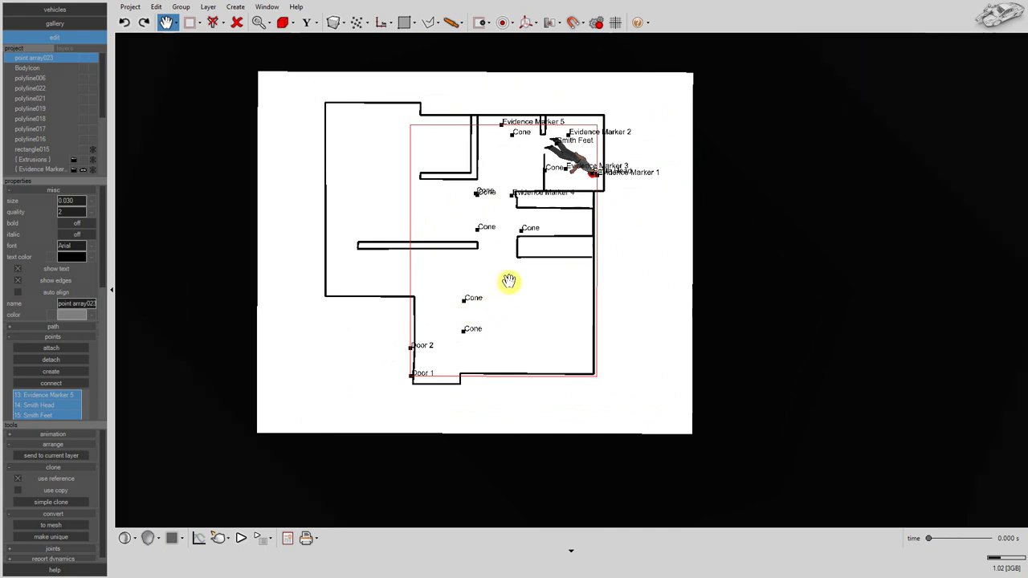
pyautogui.scroll(5, 486, 323)
pyautogui.scroll(3, 483, 340)
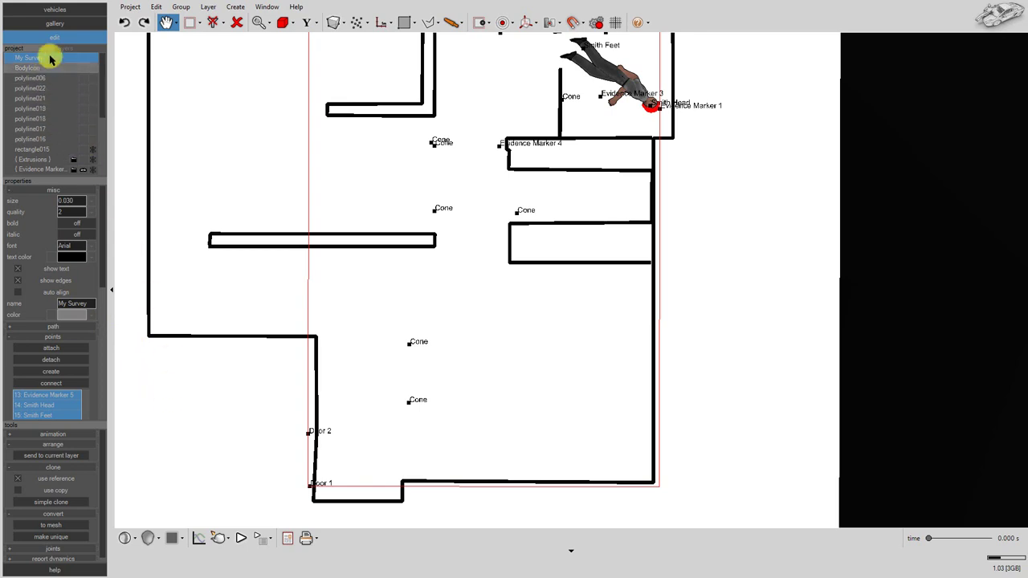
# Place the ScaleBar_Narrow_10ft from the gallery, rotate it about 90° to horizontal and position it inside the plan's lower right corner
pyautogui.click(306, 538)
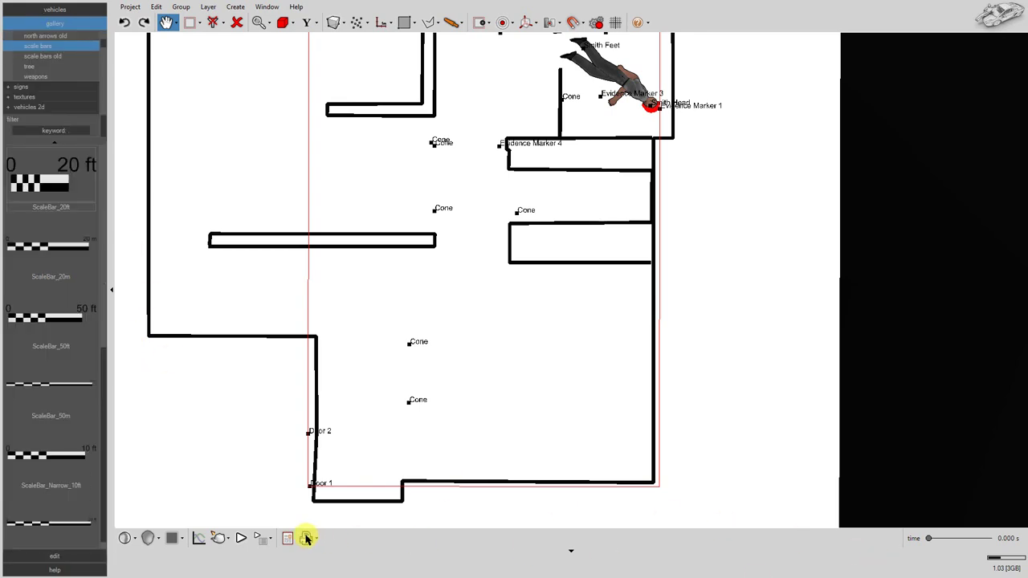
pyautogui.click(456, 472)
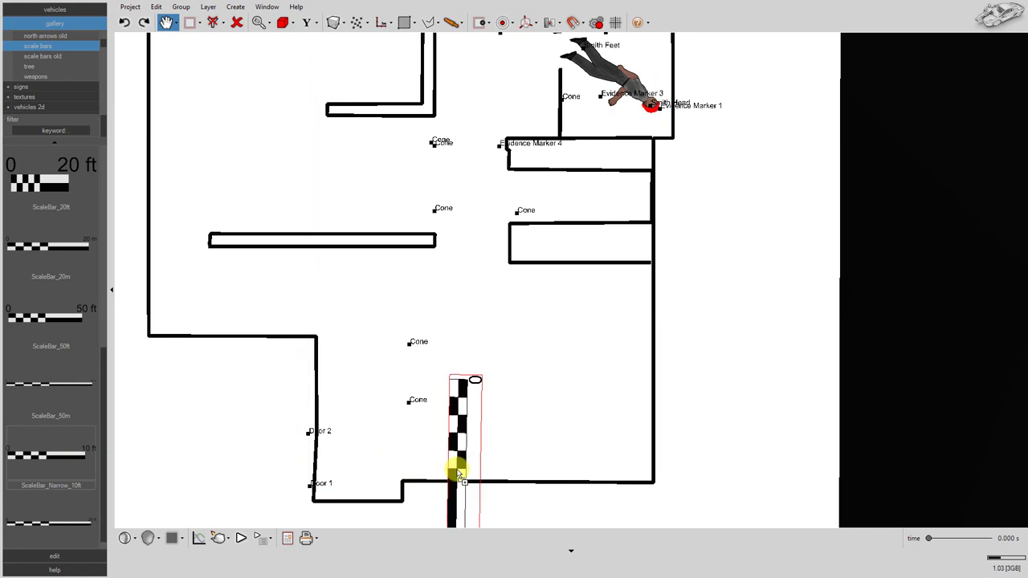
pyautogui.click(166, 23)
pyautogui.click(165, 62)
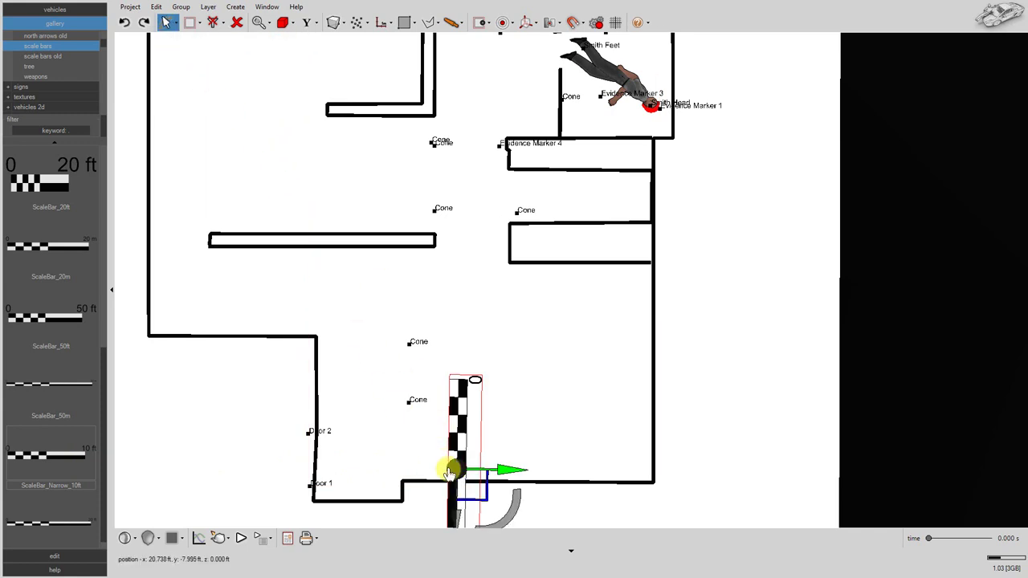
pyautogui.moveTo(505, 512); pyautogui.dragTo(575, 271)
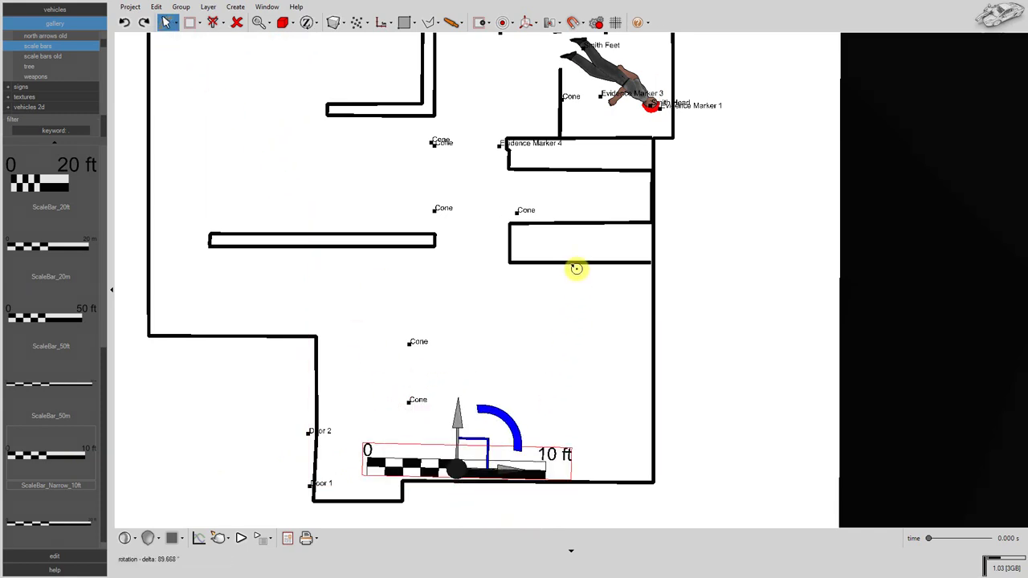
pyautogui.moveTo(487, 457); pyautogui.dragTo(564, 452)
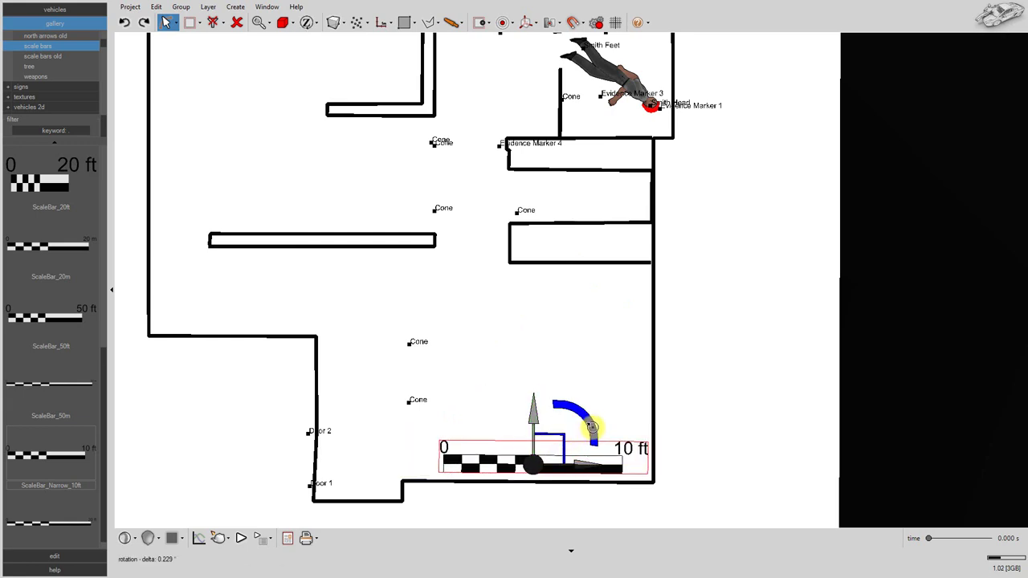
pyautogui.click(730, 423)
# Turn off snapping and move the end point of the upper locker wall line to meet the right outer wall
pyautogui.scroll(-2, 731, 424)
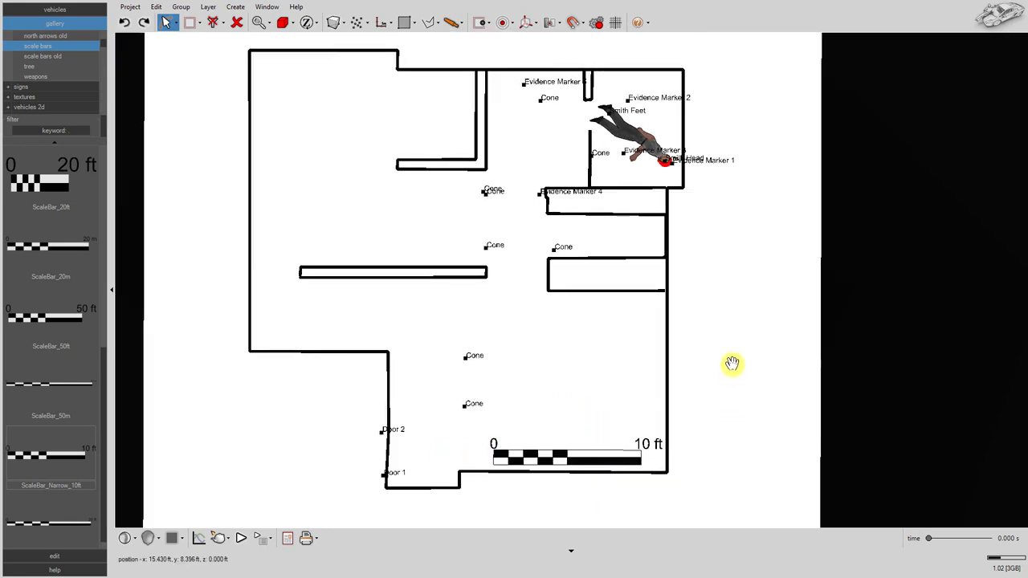
pyautogui.moveTo(731, 354); pyautogui.dragTo(721, 356)
pyautogui.scroll(1, 721, 356)
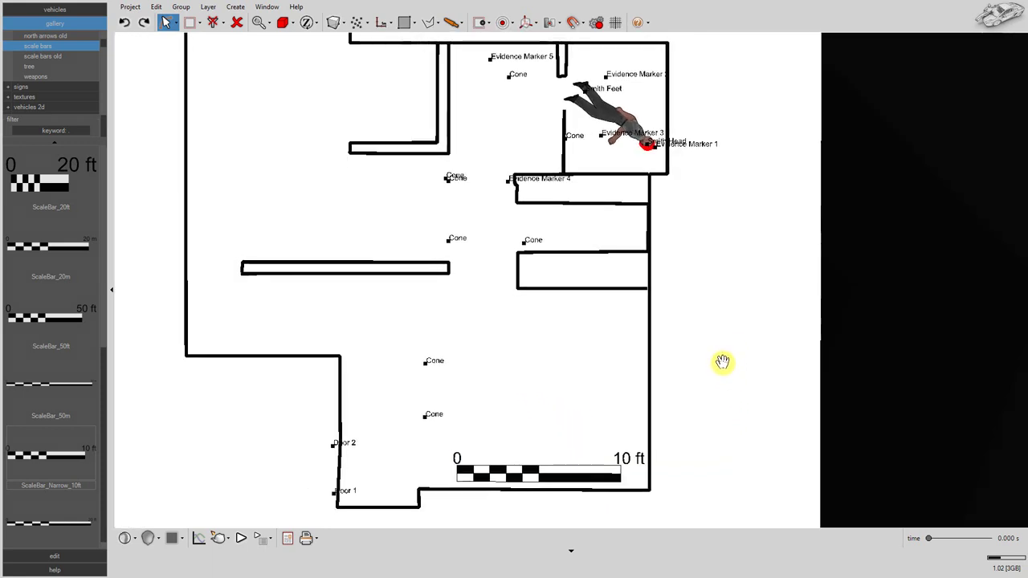
pyautogui.scroll(-1, 721, 361)
pyautogui.moveTo(722, 363); pyautogui.dragTo(721, 368)
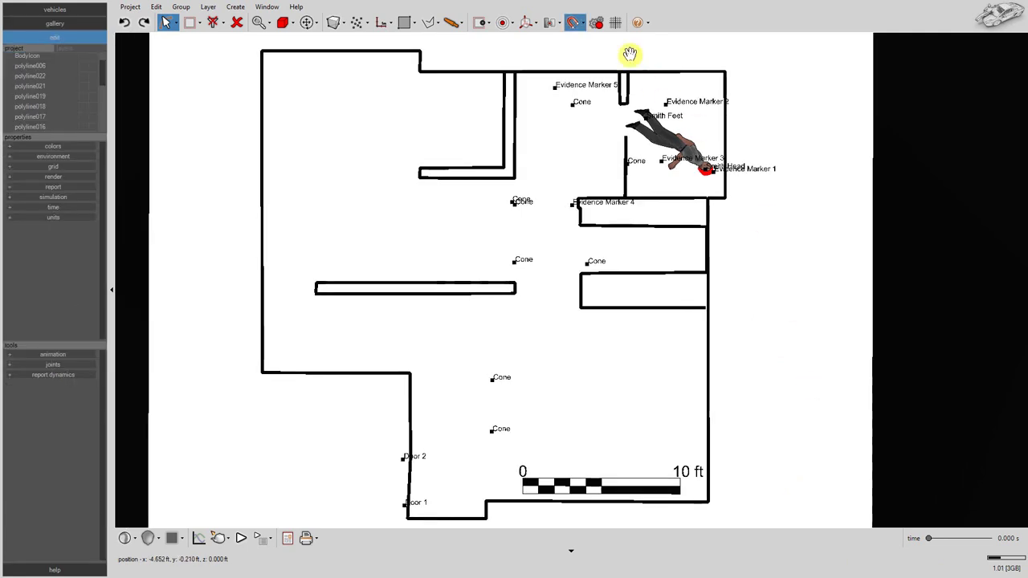
pyautogui.rightClick(574, 21)
pyautogui.click(584, 44)
pyautogui.scroll(8, 714, 222)
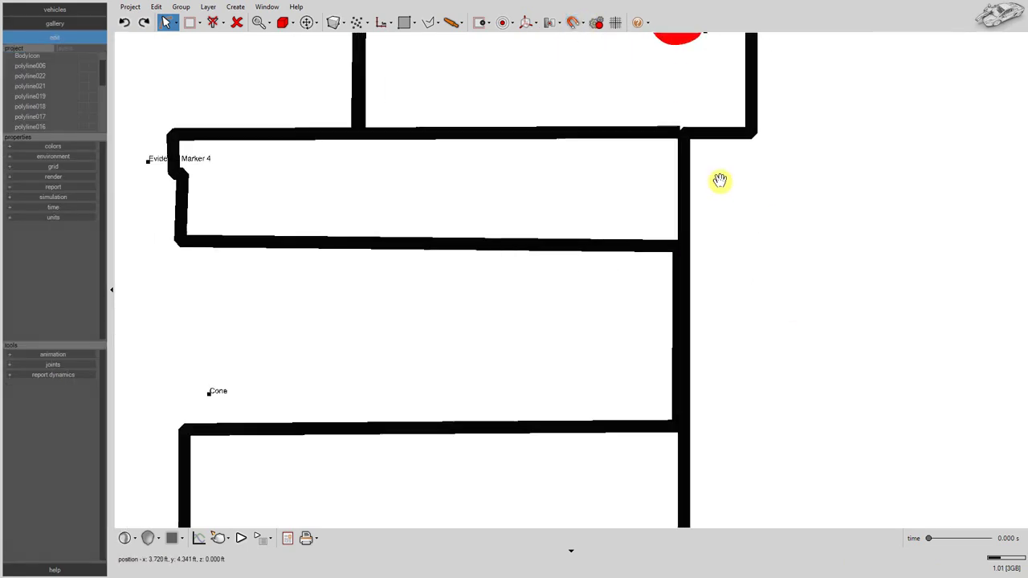
pyautogui.click(668, 126)
pyautogui.moveTo(668, 126); pyautogui.dragTo(683, 125)
pyautogui.moveTo(667, 298); pyautogui.dragTo(673, 298)
# Move the right-hand points of the lower locker block's polyline onto the centre of the right outer wall
pyautogui.scroll(-3, 637, 232)
pyautogui.scroll(5, 650, 394)
pyautogui.moveTo(652, 393); pyautogui.dragTo(666, 403)
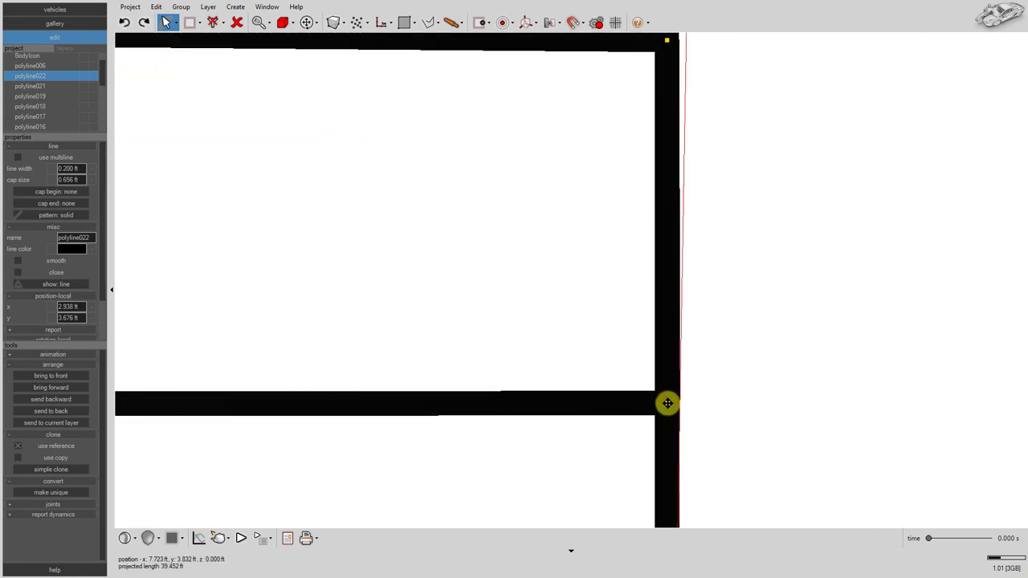
pyautogui.scroll(-5, 755, 273)
pyautogui.scroll(4, 732, 373)
pyautogui.moveTo(733, 381); pyautogui.dragTo(738, 374)
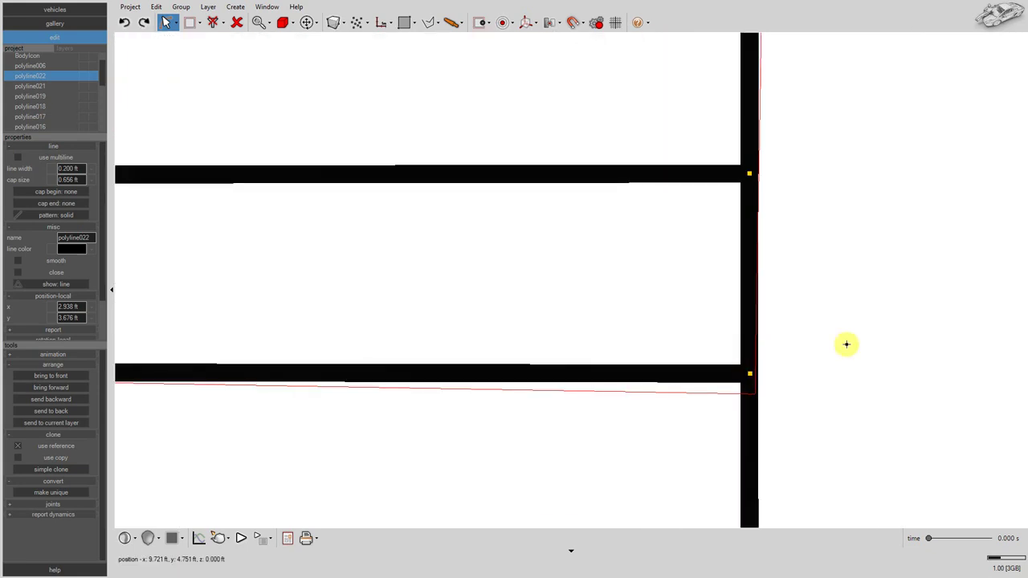
pyautogui.scroll(-2, 842, 317)
pyautogui.click(841, 305)
# Show the point cloud, turn snapping on, and draw a 0.1 ft wide polyline along the shower stalls' left side
pyautogui.scroll(-6, 753, 281)
pyautogui.scroll(1, 574, 486)
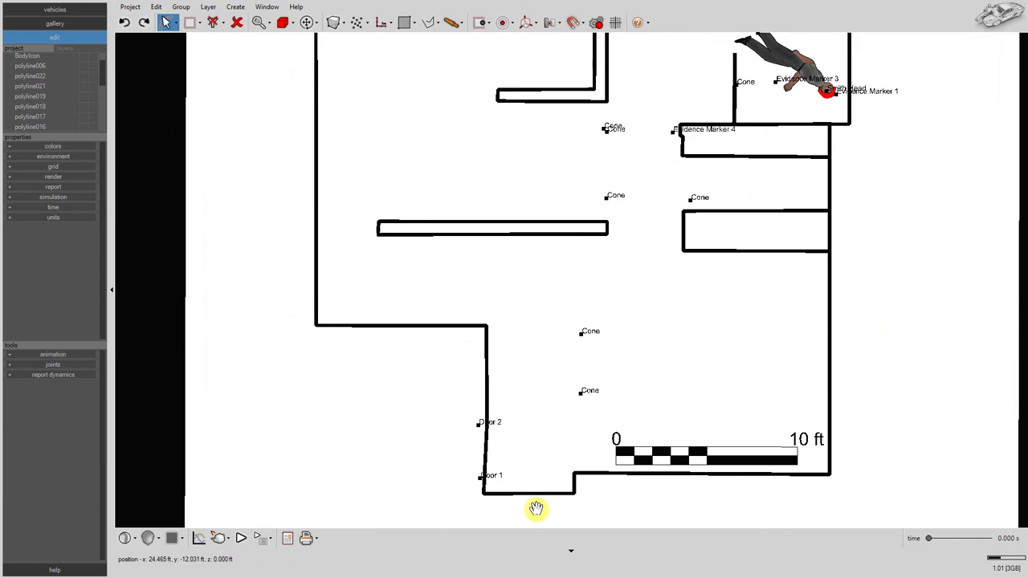
pyautogui.scroll(1, 536, 509)
pyautogui.moveTo(100, 83); pyautogui.dragTo(99, 117)
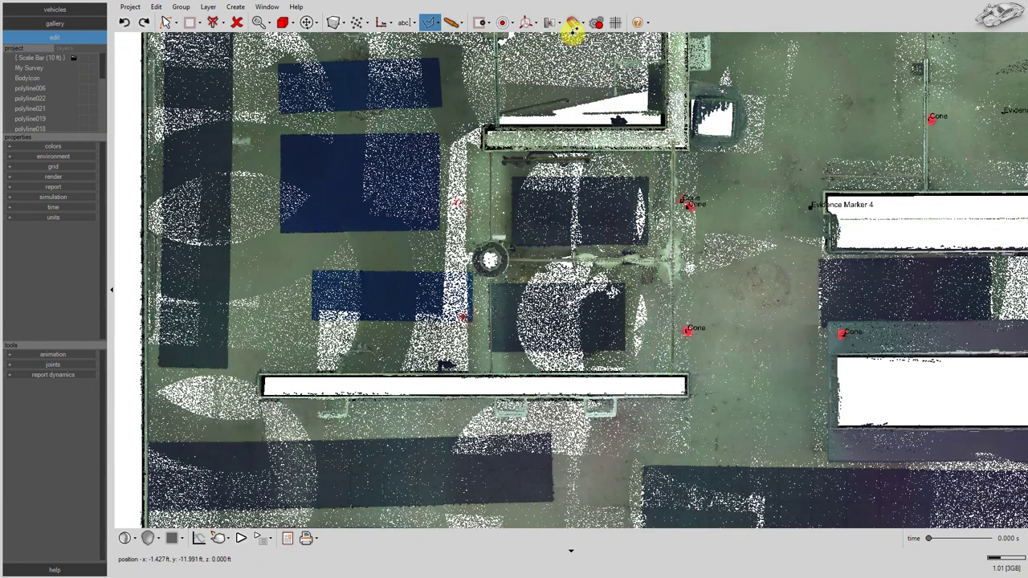
pyautogui.click(573, 24)
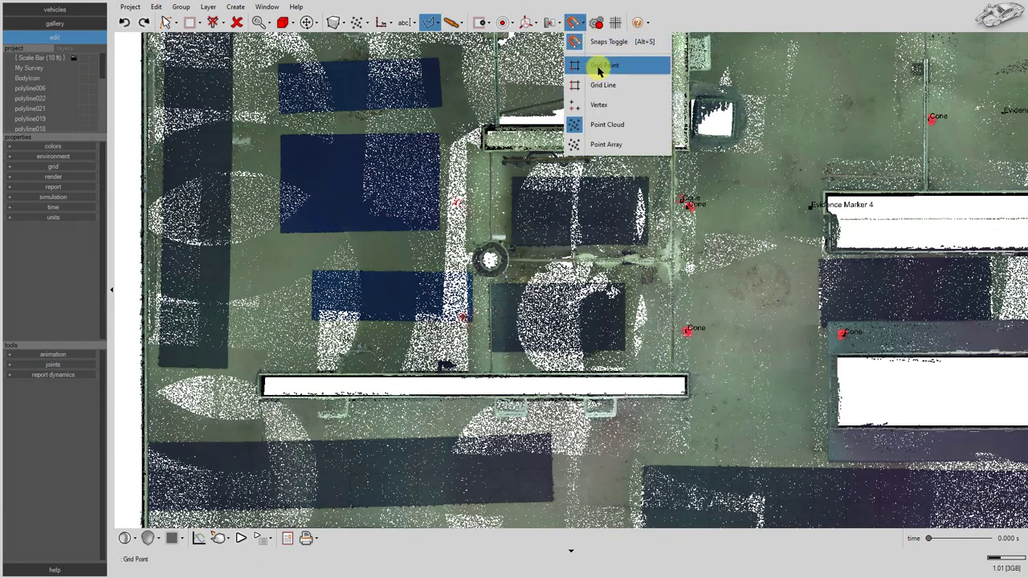
pyautogui.click(431, 23)
pyautogui.click(458, 179)
pyautogui.click(491, 372)
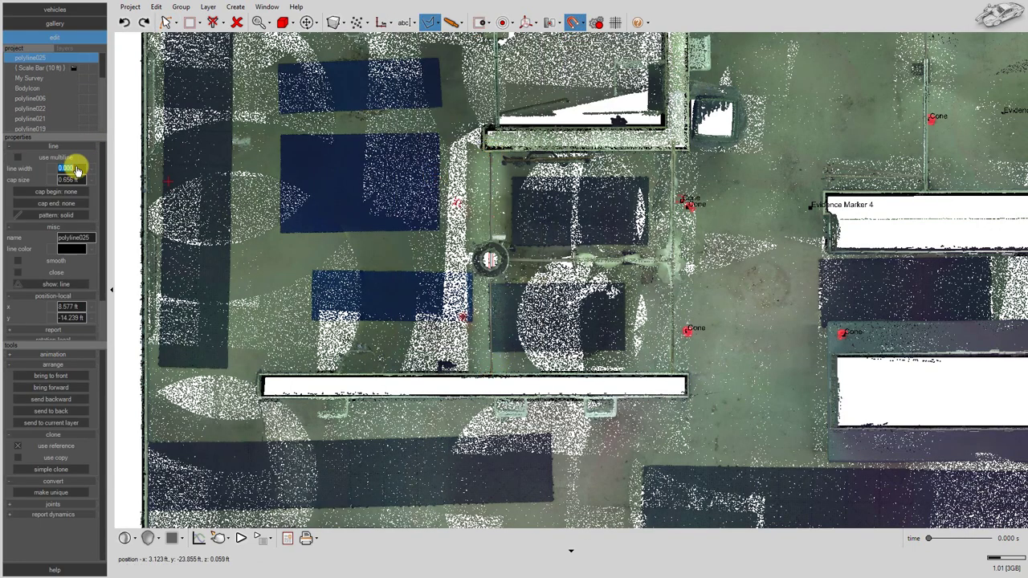
pyautogui.write('0.1')
pyautogui.press('Return')
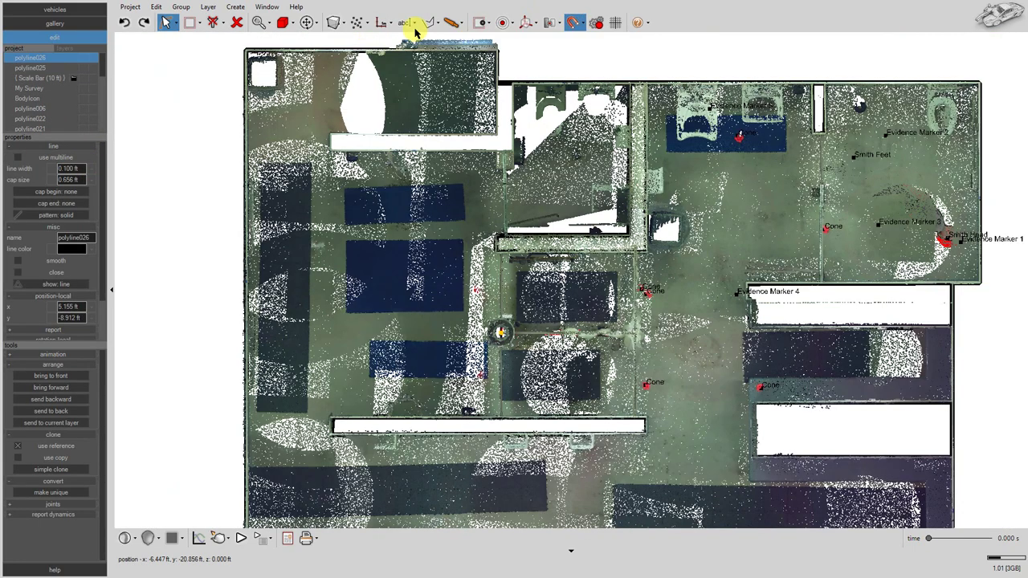
# Draw a polyline along the open left side of the toilet room with a 0.1 ft line width
pyautogui.click(431, 24)
pyautogui.click(458, 179)
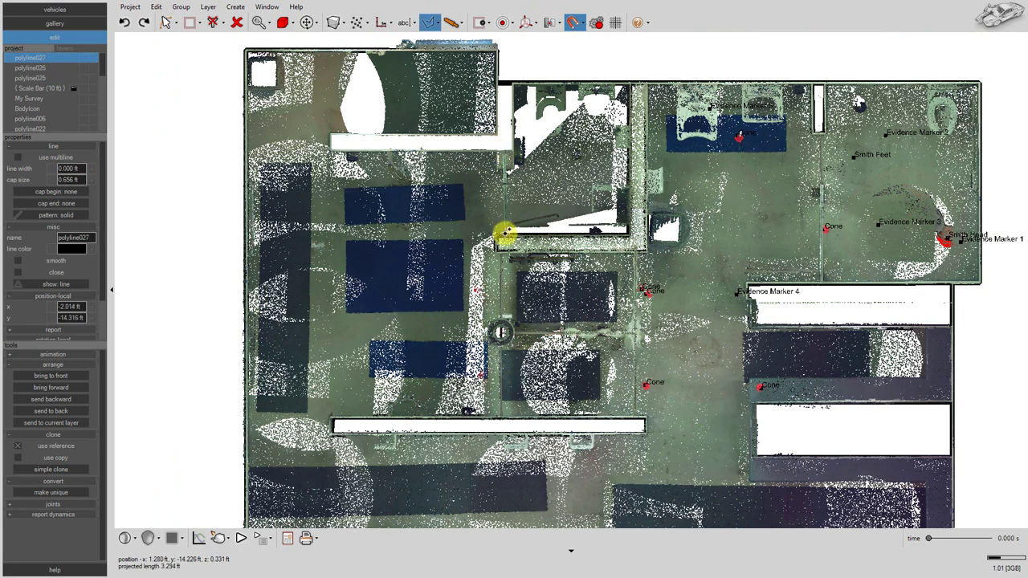
pyautogui.moveTo(87, 138); pyautogui.dragTo(88, 279)
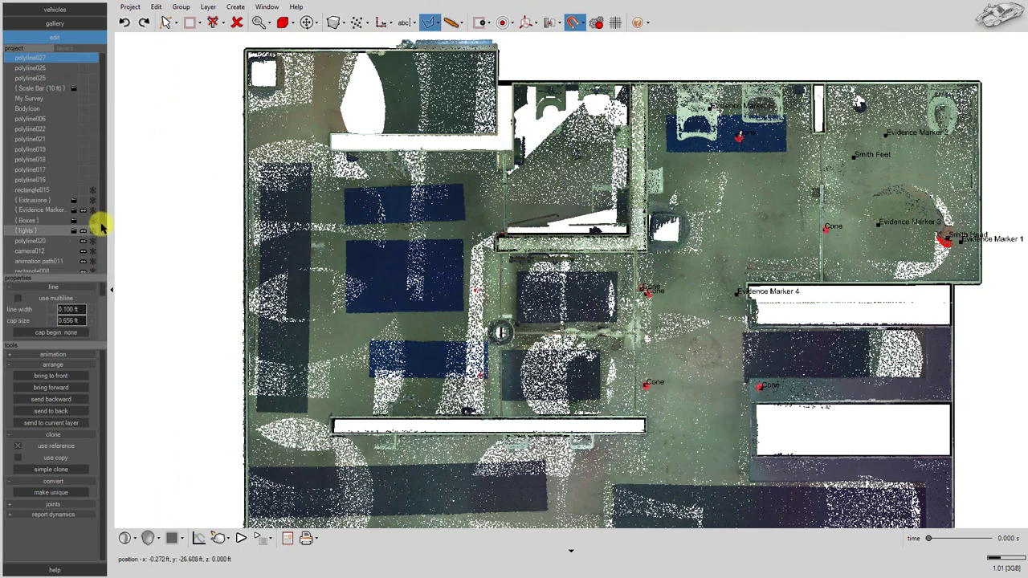
pyautogui.moveTo(101, 227); pyautogui.dragTo(102, 267)
# Trace the wall around the exit area with a polyline and set its line width to 0.1 ft
pyautogui.click(496, 85)
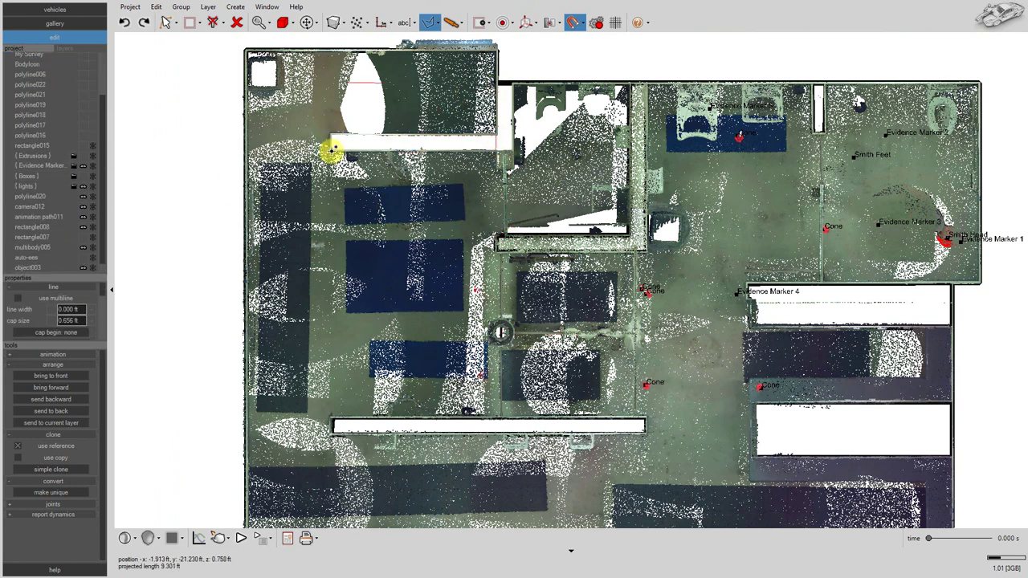
pyautogui.click(512, 83)
pyautogui.rightClick(512, 83)
pyautogui.click(73, 309)
pyautogui.write('0.1')
pyautogui.press('Return')
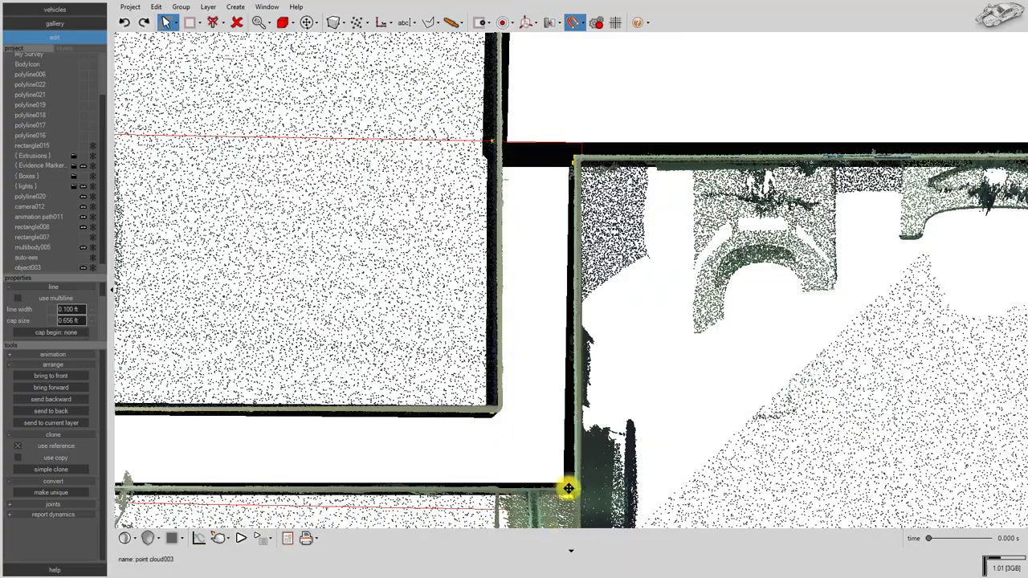
# Align the exit wall polyline's corner points with the scan and set its line width to 0.2 ft
pyautogui.scroll(-6, 546, 257)
pyautogui.scroll(3, 48, 127)
pyautogui.keyDown('shift'); pyautogui.click(45, 89); pyautogui.keyUp('shift')
pyautogui.click(79, 311)
pyautogui.write('0.1')
pyautogui.press('Return')
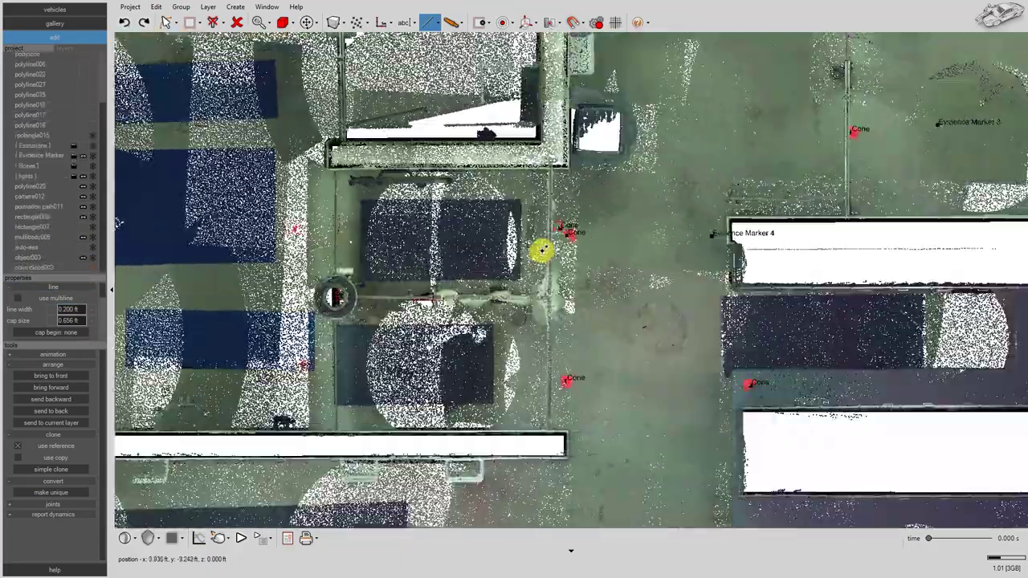
# Draw straight lines for the divider between the two shower stalls and for their right side, with snapping on
pyautogui.scroll(1, 544, 251)
pyautogui.click(574, 22)
pyautogui.click(552, 154)
pyautogui.scroll(-1, 83, 257)
pyautogui.click(83, 269)
pyautogui.click(570, 293)
# Outline the lowest locker block with a 0.2 ft wide polyline and move its end points to meet the right outer wall
pyautogui.scroll(-5, 569, 292)
pyautogui.moveTo(586, 321); pyautogui.dragTo(580, 266, button='middle')
pyautogui.scroll(-1, 580, 266)
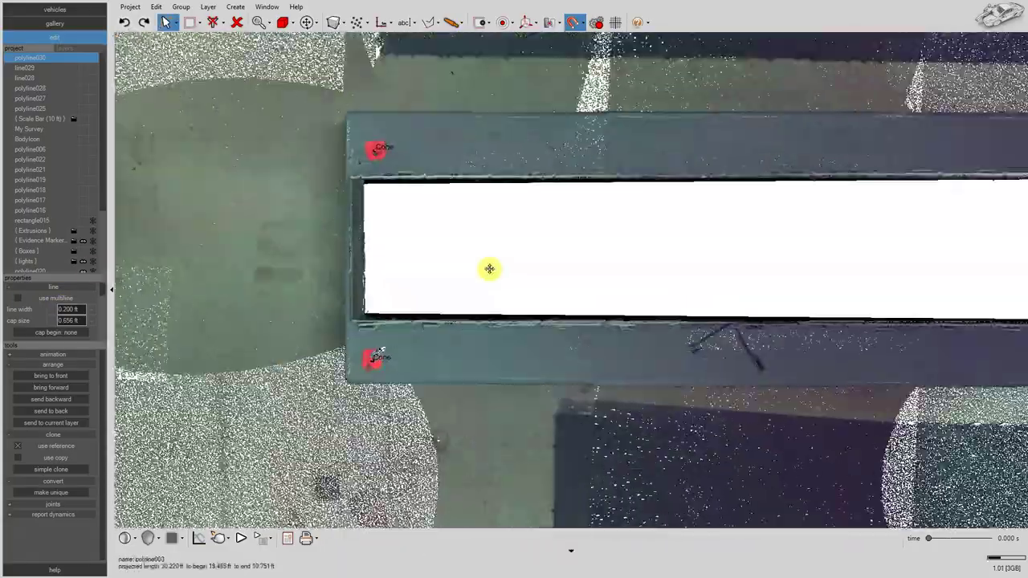
pyautogui.scroll(4, 851, 373)
pyautogui.moveTo(857, 374); pyautogui.dragTo(871, 386)
pyautogui.moveTo(857, 92); pyautogui.dragTo(869, 79)
pyautogui.scroll(-8, 927, 136)
pyautogui.scroll(-2, 83, 259)
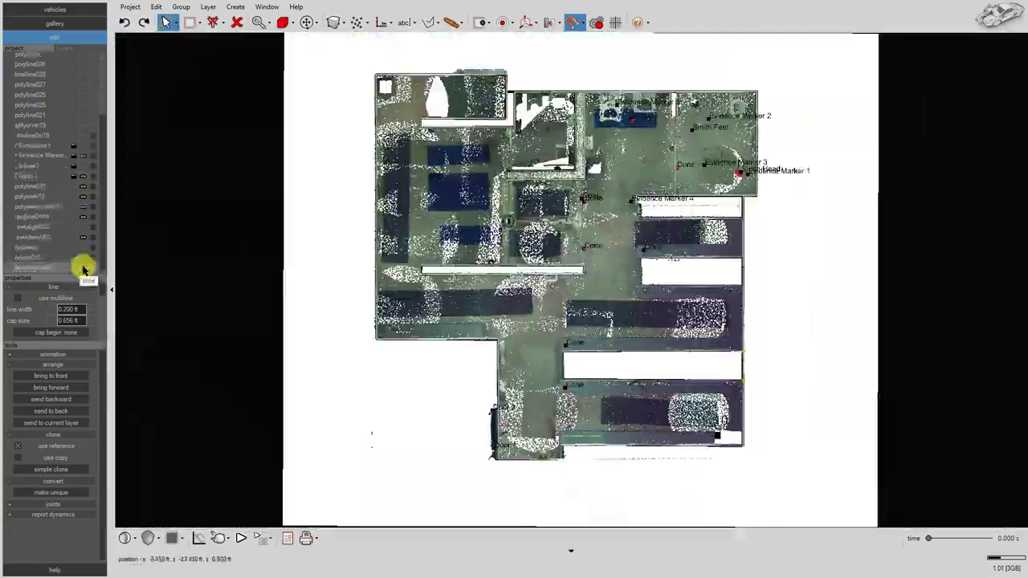
# Hide the point cloud and add the text "Locker Area" above the scale bar
pyautogui.click(84, 269)
pyautogui.click(405, 21)
pyautogui.click(428, 339)
pyautogui.click(602, 416)
pyautogui.doubleClick(60, 332)
pyautogui.write('Loc')
pyautogui.click(61, 334)
pyautogui.write('ker Area')
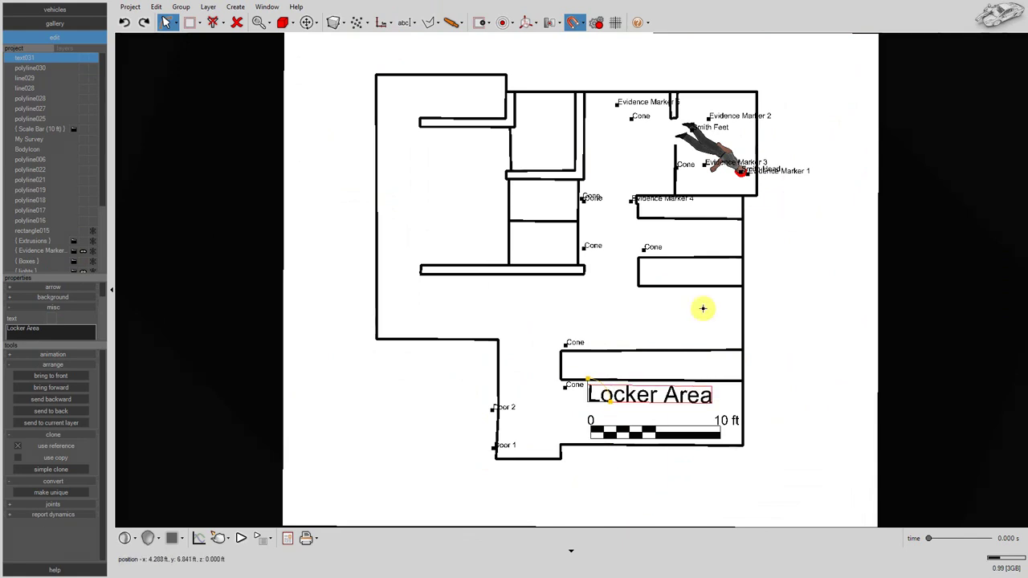
# Copy the label to make a second "Locker Area" above the lowest locker block and a "Shower Area" in the left room
pyautogui.moveTo(638, 397)
pyautogui.mouseDown()
pyautogui.moveTo(656, 318)
pyautogui.moveTo(407, 191)
pyautogui.mouseUp()
pyautogui.press('Escape')
pyautogui.moveTo(380, 175); pyautogui.dragTo(380, 179)
pyautogui.moveTo(418, 192)
pyautogui.mouseDown()
pyautogui.moveTo(550, 427)
pyautogui.moveTo(500, 101)
pyautogui.moveTo(537, 242)
pyautogui.moveTo(545, 236)
pyautogui.mouseUp()
# Clone the label twice, changing the copies to "Entry" beside the doors and "Exit" in the upper left alcove
pyautogui.click(50, 469)
pyautogui.tripleClick(50, 330)
pyautogui.write('Entry')
pyautogui.click(51, 469)
pyautogui.doubleClick(24, 329)
pyautogui.write('Exit')
# Add a two-line "Shower Stall" label in the lower shower stall from another copy of the text
pyautogui.click(78, 222)
pyautogui.write('Shower Stall')
pyautogui.click(28, 212)
pyautogui.press('Return')
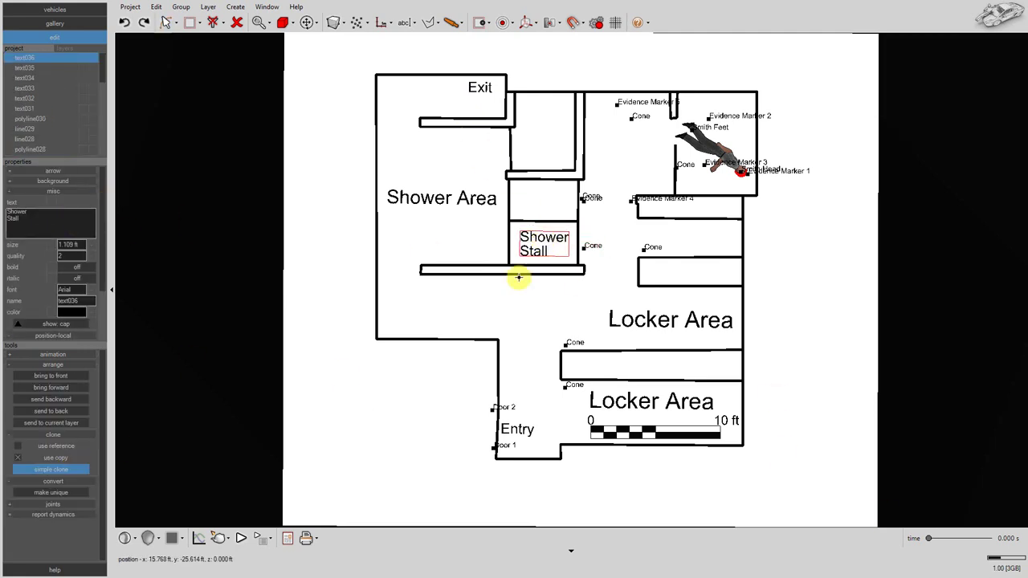
# Clone the "Shower Stall" label into the upper stall and change a further copy to "Toilet Room" in the room above
pyautogui.click(518, 187)
pyautogui.scroll(1, 522, 145)
pyautogui.click(50, 470)
pyautogui.click(525, 121)
pyautogui.moveTo(7, 211); pyautogui.dragTo(32, 215)
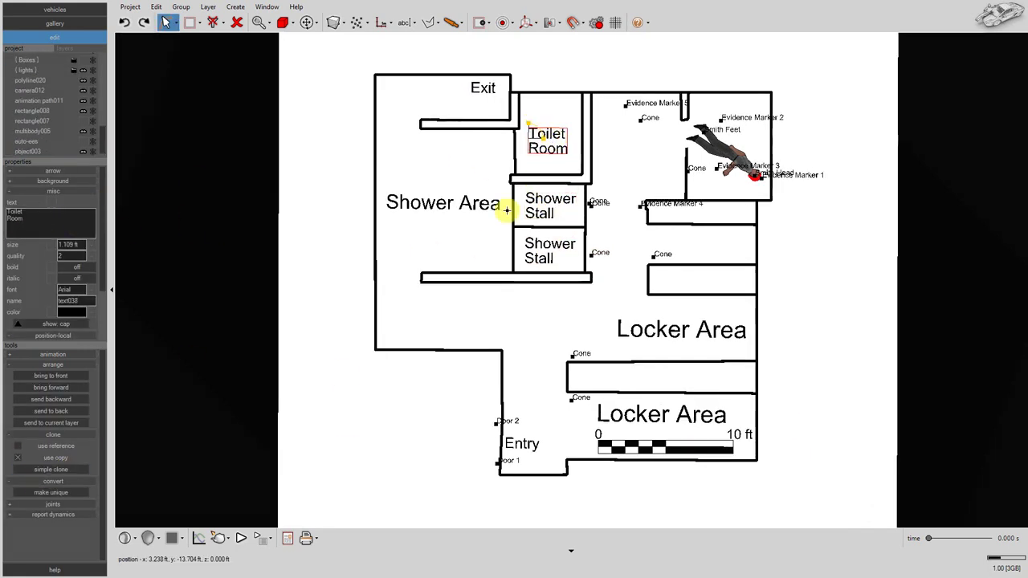
# Clone the "Locker Area" label into the upper aisle between the locker blocks and fit it there
pyautogui.scroll(-1, 321, 296)
pyautogui.click(649, 326)
pyautogui.click(69, 471)
pyautogui.moveTo(649, 327); pyautogui.dragTo(649, 245)
pyautogui.moveTo(93, 244); pyautogui.dragTo(93, 265)
pyautogui.click(125, 23)
pyautogui.moveTo(654, 249); pyautogui.dragTo(685, 249)
# Clone the "Toilet Room" label, change the copy to a two-line "Toilet Stall" and place it outside the plan's upper right corner
pyautogui.click(508, 168)
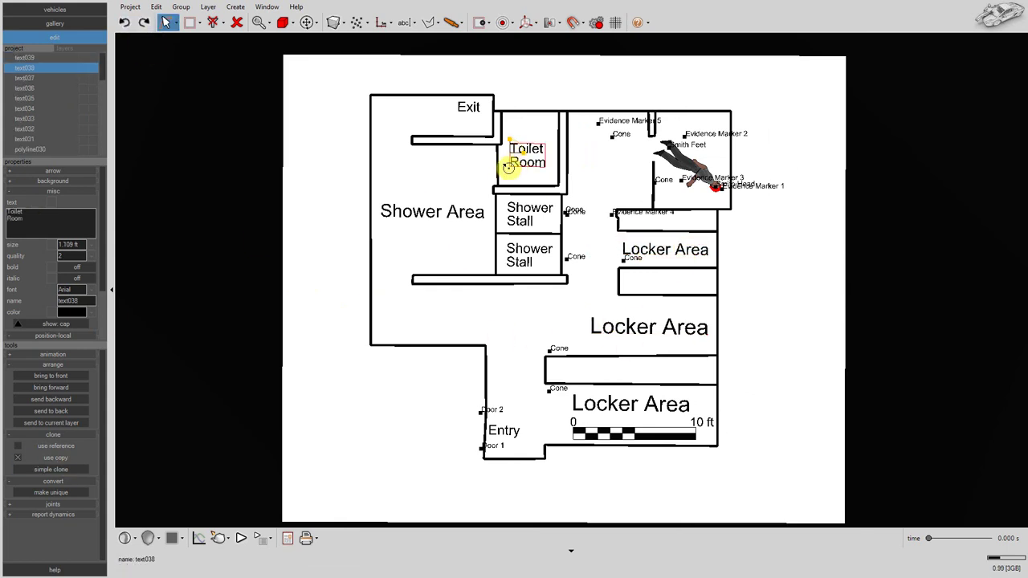
pyautogui.click(51, 470)
pyautogui.click(732, 90)
pyautogui.moveTo(24, 220); pyautogui.dragTo(11, 226)
pyautogui.moveTo(754, 97); pyautogui.dragTo(758, 94)
pyautogui.moveTo(65, 161); pyautogui.dragTo(64, 126)
pyautogui.scroll(-1, 69, 179)
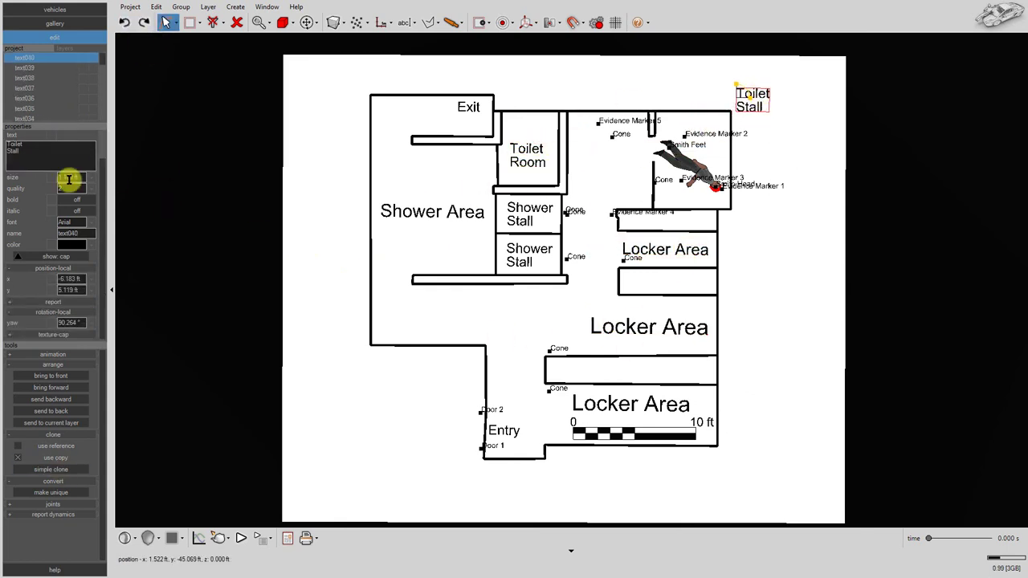
# Turn on the arrow of the "Toilet Stall" label so it points into the upper right stall
pyautogui.scroll(1, 69, 179)
pyautogui.click(69, 364)
pyautogui.scroll(-10, 56, 92)
pyautogui.click(53, 135)
pyautogui.click(18, 147)
# Clone a "Locker Area" label into the plan's lower left area and set all room labels to a text size of 1.254 ft
pyautogui.keyDown('ctrl'); pyautogui.moveTo(629, 341); pyautogui.dragTo(416, 347); pyautogui.keyUp('ctrl')
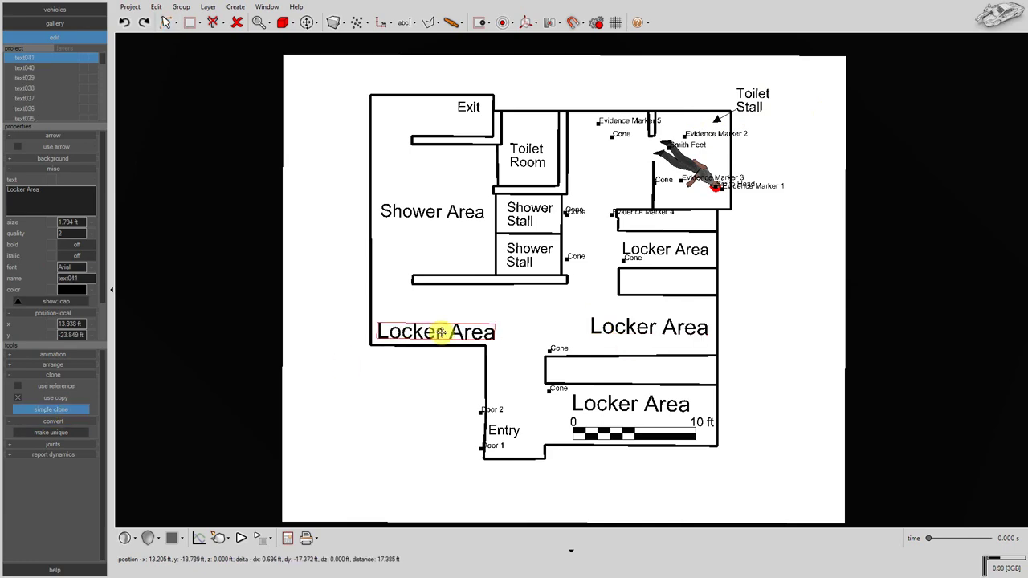
pyautogui.keyDown('shift'); pyautogui.click(41, 159); pyautogui.keyUp('shift')
pyautogui.moveTo(76, 276); pyautogui.dragTo(42, 294)
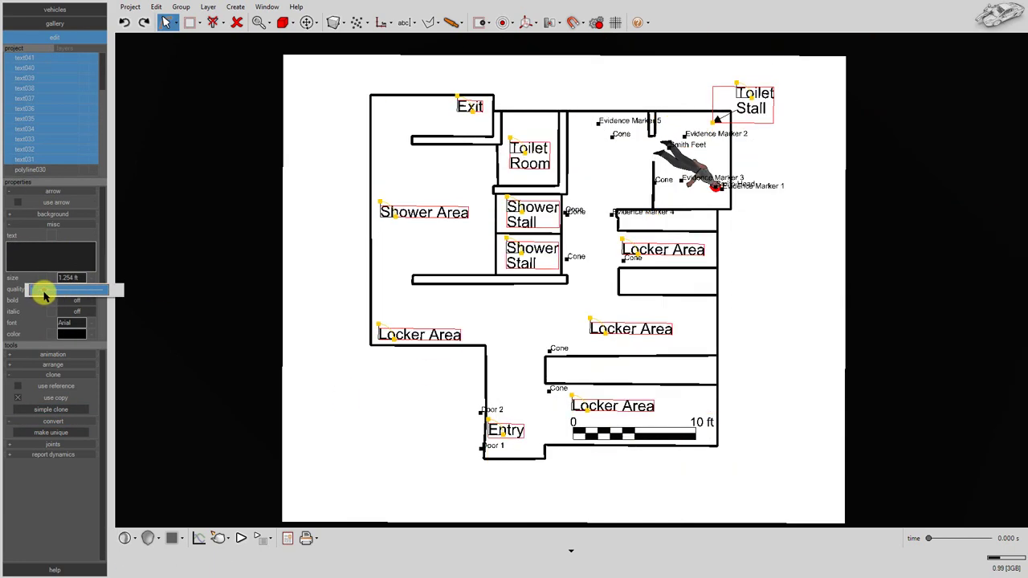
pyautogui.click(785, 318)
# Show the cap of the long wall below the shower stalls, make it white and apply a diagonal hatch
pyautogui.moveTo(783, 330); pyautogui.dragTo(712, 355)
pyautogui.scroll(1, 712, 354)
pyautogui.click(353, 302)
pyautogui.scroll(1, 88, 224)
pyautogui.click(51, 269)
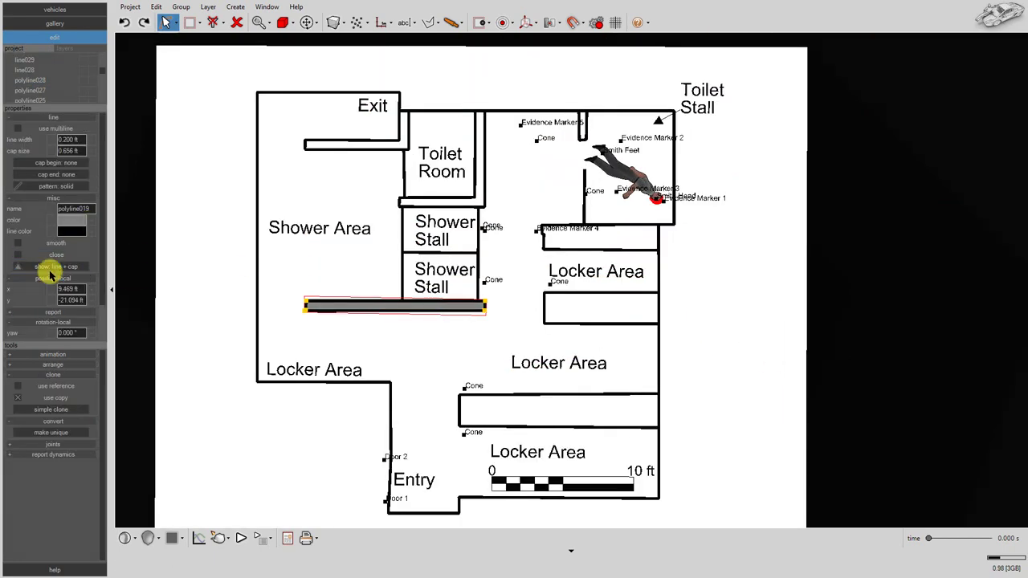
pyautogui.click(72, 220)
pyautogui.click(51, 362)
pyautogui.moveTo(51, 362); pyautogui.dragTo(337, 309)
pyautogui.click(484, 370)
# Show the cap of the lowest locker block, make it white and fill it with the diagonal hatch
pyautogui.click(496, 394)
pyautogui.click(54, 255)
pyautogui.click(62, 270)
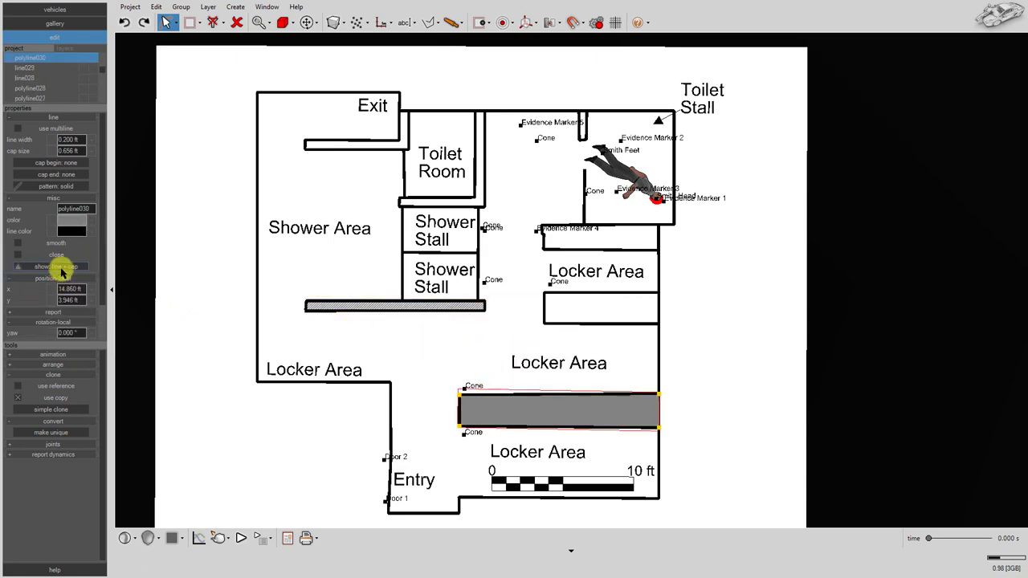
pyautogui.click(84, 221)
pyautogui.click(82, 355)
pyautogui.moveTo(184, 337); pyautogui.dragTo(526, 409)
# Bring the outer wall outline to the front, above the end of the hatched locker block
pyautogui.scroll(5, 656, 425)
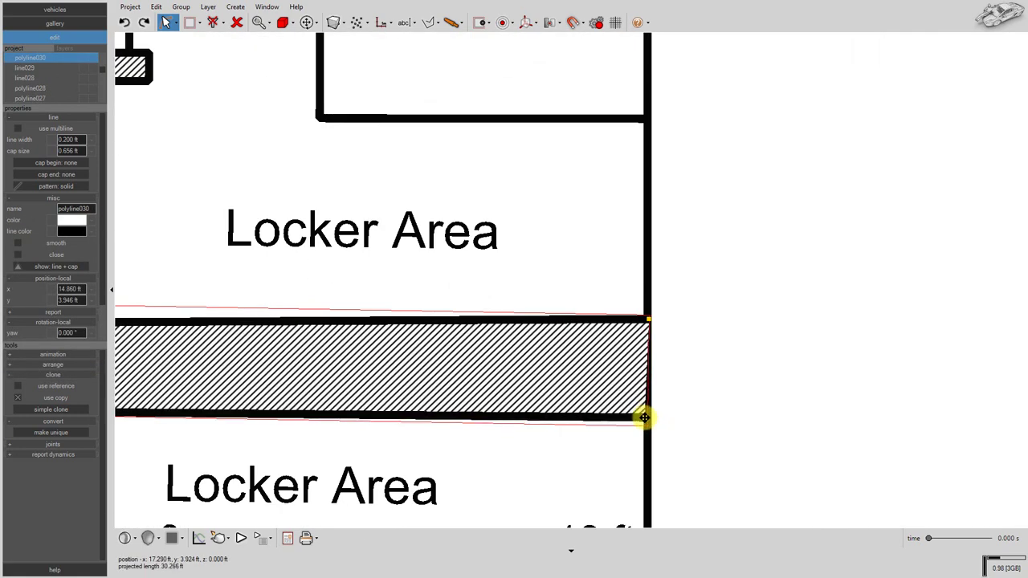
pyautogui.click(648, 277)
pyautogui.scroll(-1, 61, 333)
pyautogui.click(54, 364)
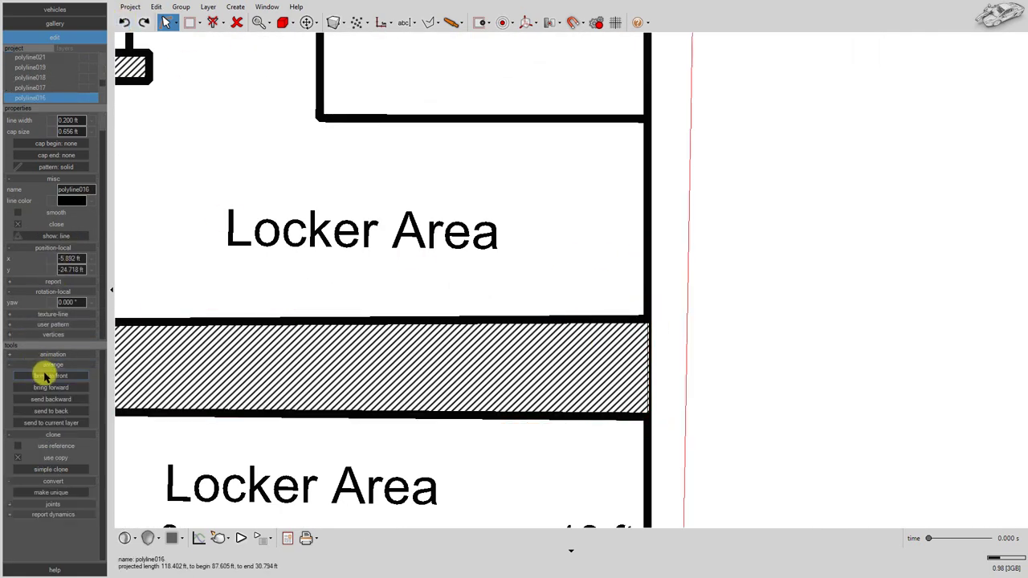
pyautogui.click(45, 375)
# Fill the two upper locker blocks with white and the diagonal hatch
pyautogui.scroll(-5, 735, 407)
pyautogui.scroll(1, 578, 155)
pyautogui.click(571, 117)
pyautogui.click(78, 201)
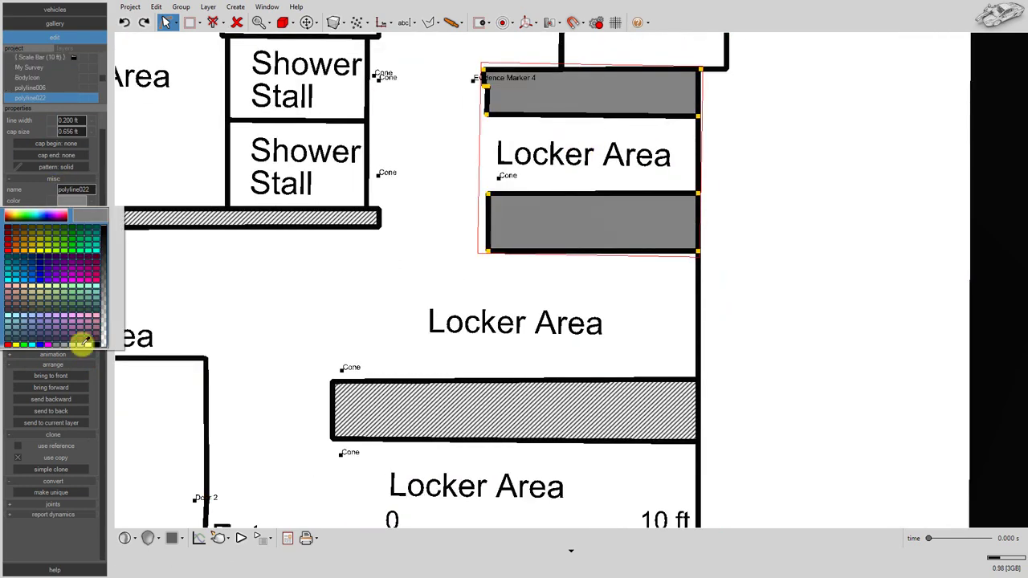
pyautogui.click(83, 346)
pyautogui.moveTo(185, 321); pyautogui.dragTo(538, 206)
pyautogui.click(485, 369)
# Show the cap of the L-shaped wall around the toilet room and give it a white fill with the diagonal hatch
pyautogui.scroll(-5, 752, 356)
pyautogui.click(752, 355)
pyautogui.scroll(2, 624, 196)
pyautogui.moveTo(624, 196); pyautogui.dragTo(610, 155, button='middle')
pyautogui.click(608, 156)
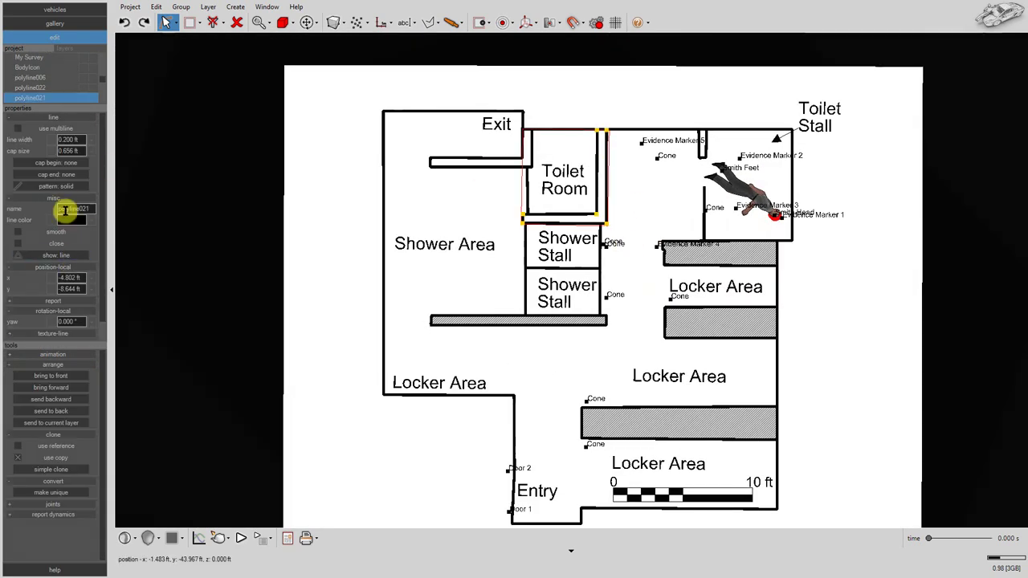
pyautogui.click(53, 254)
pyautogui.click(53, 277)
pyautogui.click(81, 220)
pyautogui.click(82, 365)
pyautogui.moveTo(184, 321); pyautogui.dragTo(603, 167)
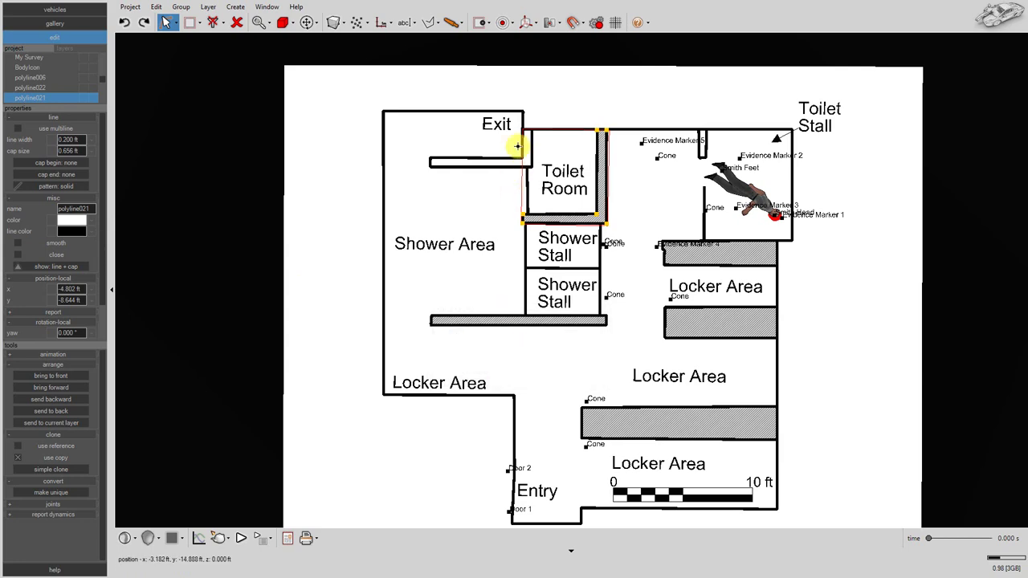
# Show the cap of the L-shaped wall below the Exit label and apply the diagonal hatch
pyautogui.click(486, 167)
pyautogui.click(55, 255)
pyautogui.click(53, 277)
pyautogui.moveTo(184, 321)
pyautogui.mouseDown()
pyautogui.moveTo(461, 206)
pyautogui.moveTo(475, 164)
pyautogui.mouseUp()
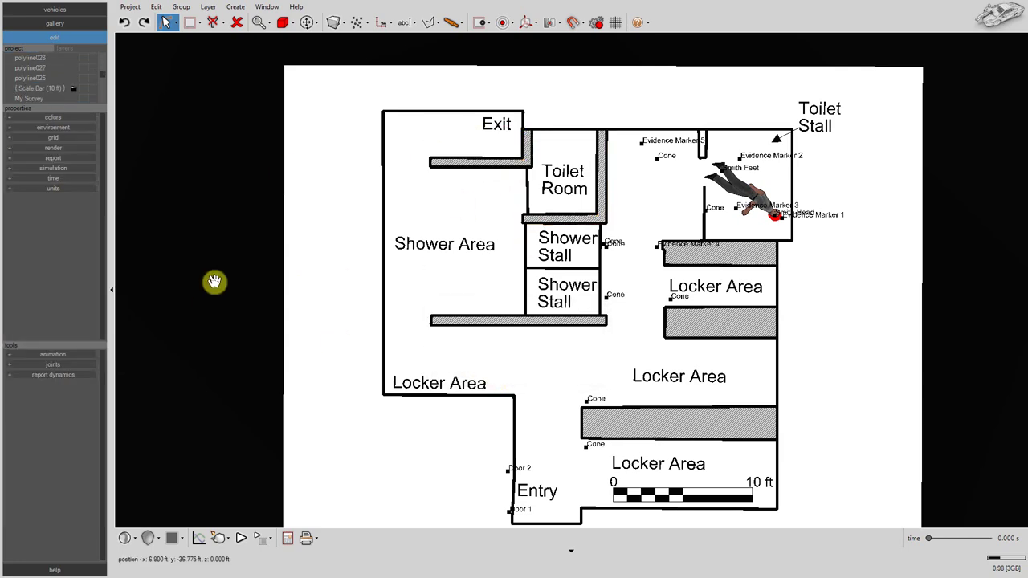
# Show the cap of the short wall stub beside the toilet stall and fill it with white and the diagonal hatch
pyautogui.scroll(5, 667, 126)
pyautogui.click(634, 180)
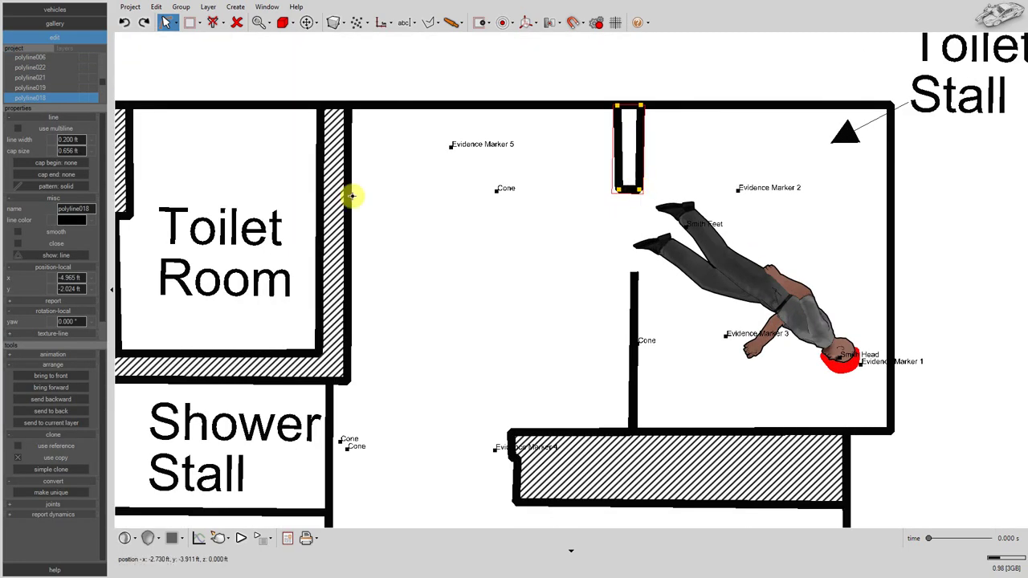
pyautogui.click(55, 255)
pyautogui.click(53, 277)
pyautogui.click(78, 221)
pyautogui.click(82, 365)
pyautogui.moveTo(184, 321); pyautogui.dragTo(628, 168)
pyautogui.click(495, 369)
pyautogui.scroll(-12, 716, 117)
pyautogui.click(846, 320)
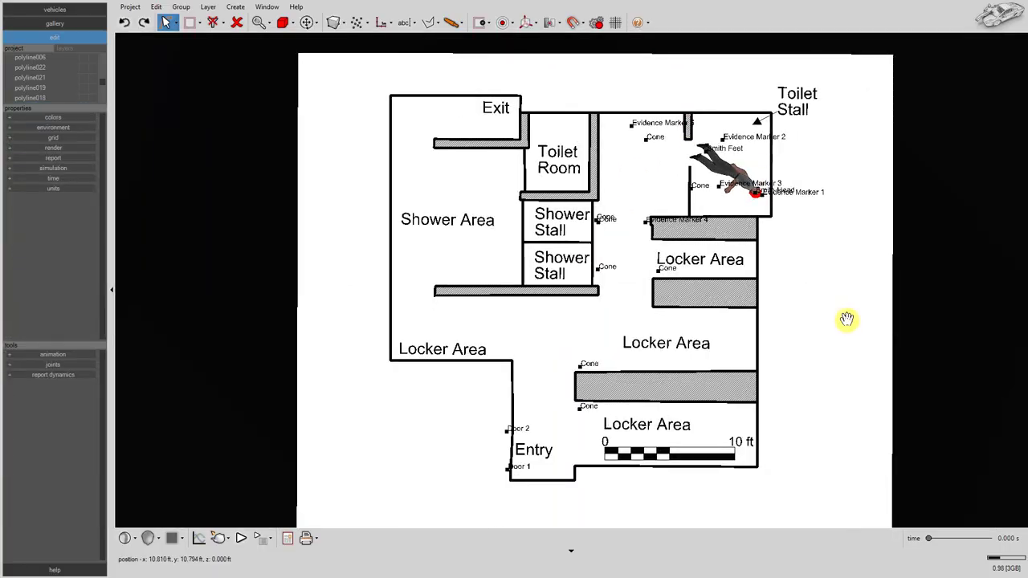
# Hide the point cloud to leave only the floor plan diagram, and deselect the outer wall outline
pyautogui.moveTo(846, 319); pyautogui.dragTo(845, 309, button='middle')
pyautogui.scroll(1, 829, 308)
pyautogui.moveTo(829, 309); pyautogui.dragTo(782, 314, button='middle')
pyautogui.scroll(3, 399, 459)
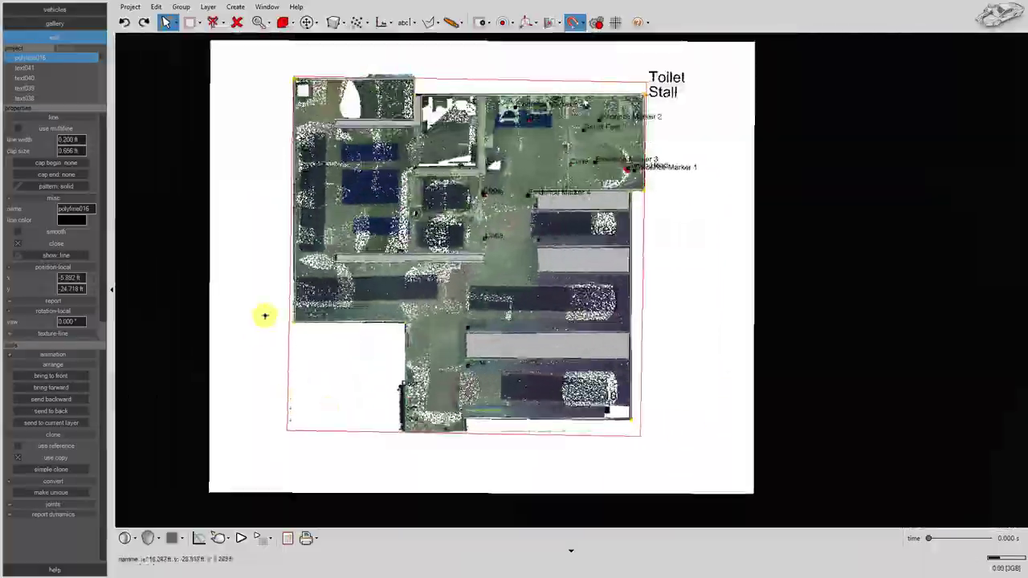
pyautogui.scroll(-3, 101, 91)
pyautogui.click(86, 96)
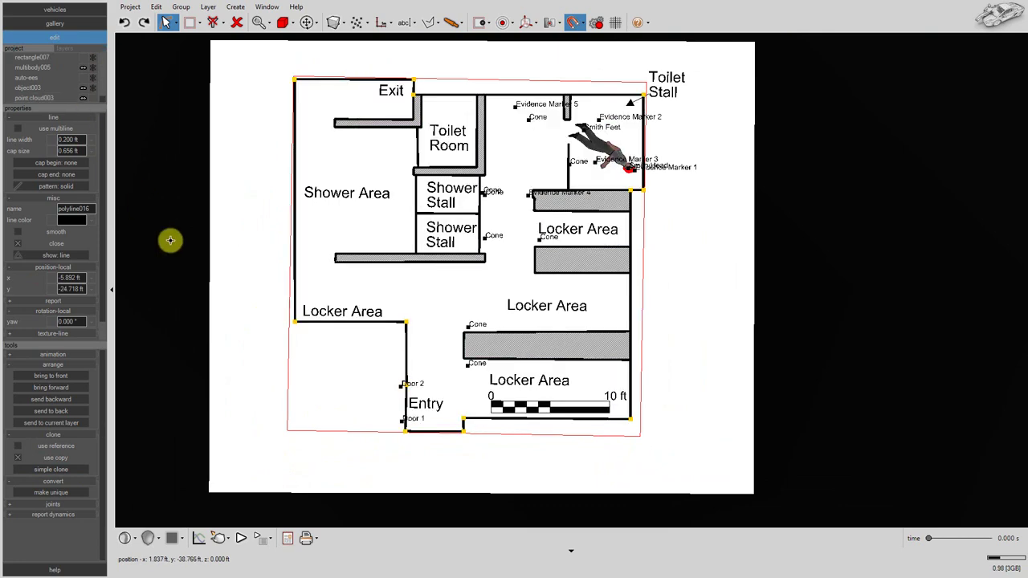
pyautogui.click(258, 293)
pyautogui.scroll(-1, 540, 386)
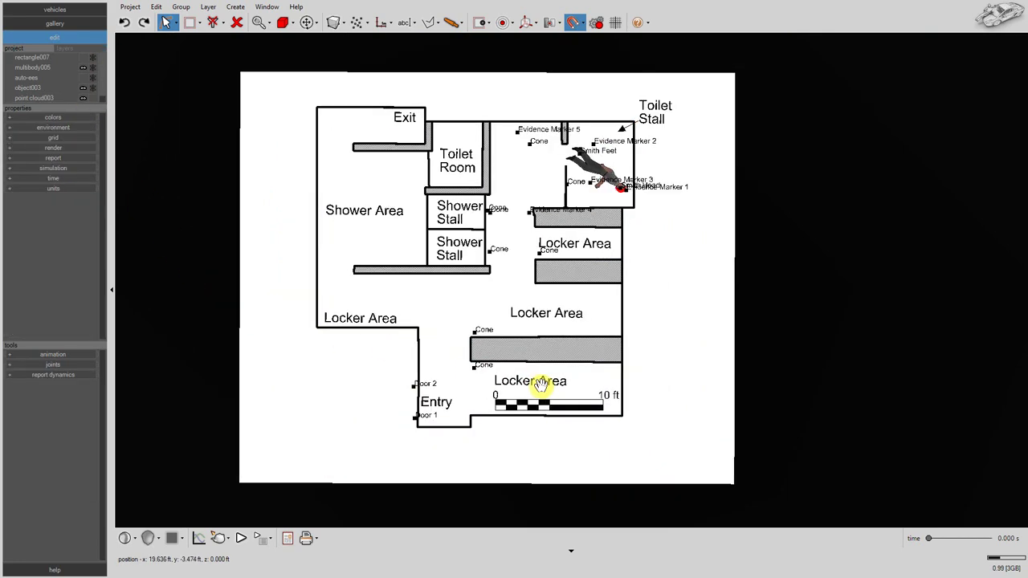
pyautogui.scroll(1, 397, 365)
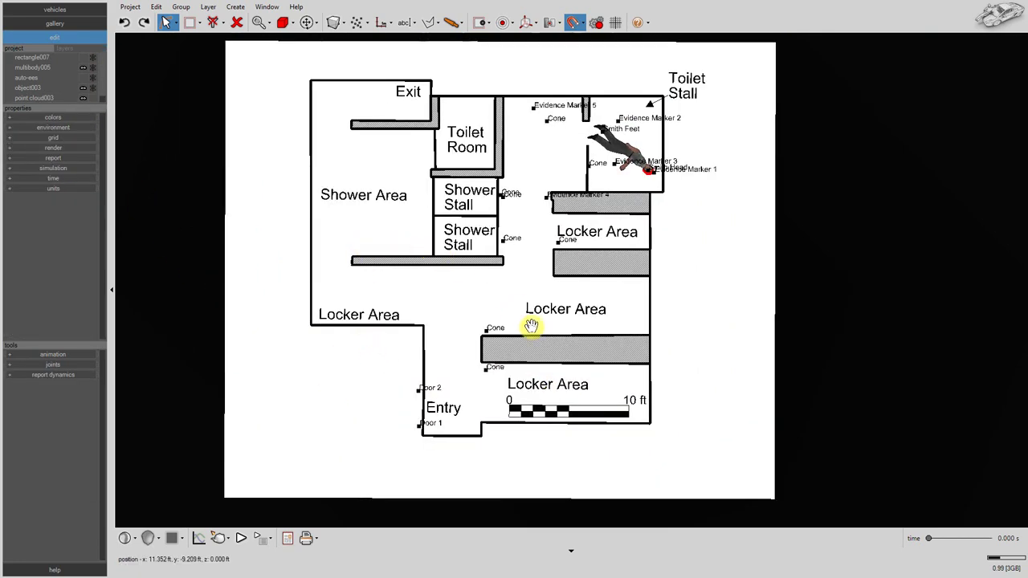
pyautogui.scroll(1, 511, 169)
pyautogui.scroll(1, 507, 159)
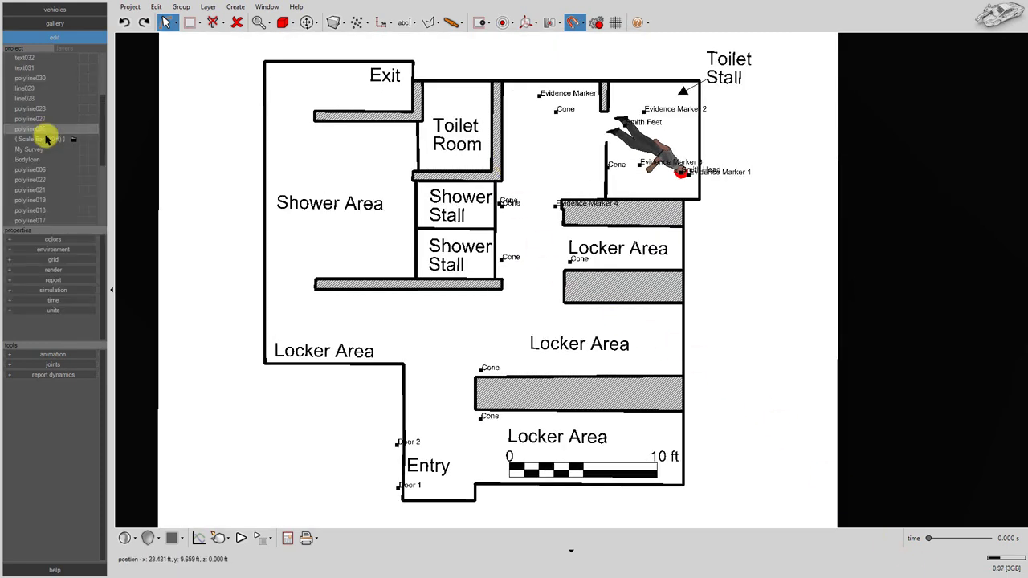
# Select the My Survey point array and display the coordinates of Evidence Marker 1 in its point list
pyautogui.click(45, 150)
pyautogui.moveTo(79, 234); pyautogui.dragTo(72, 118)
pyautogui.scroll(-5, 62, 198)
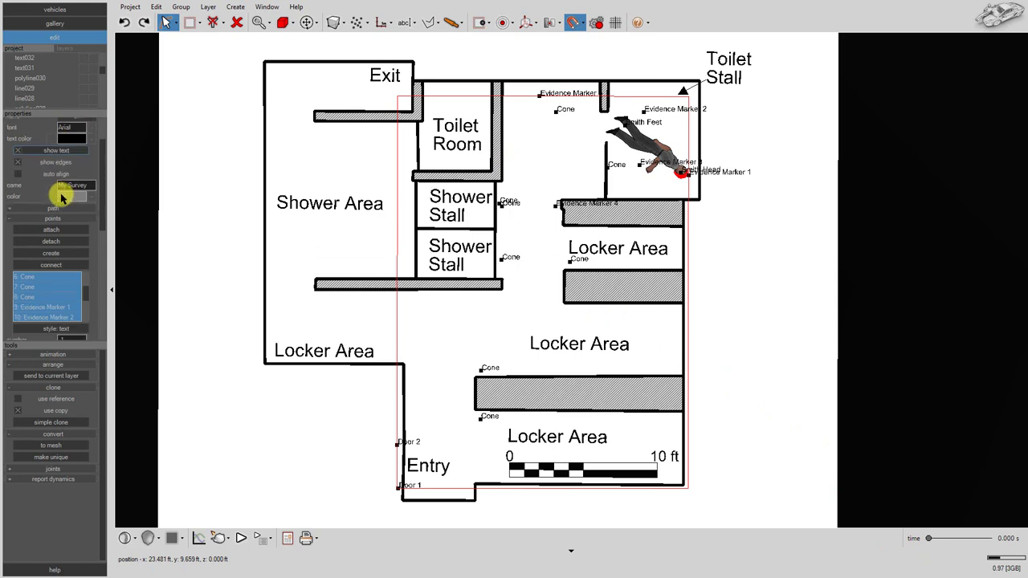
pyautogui.click(62, 197)
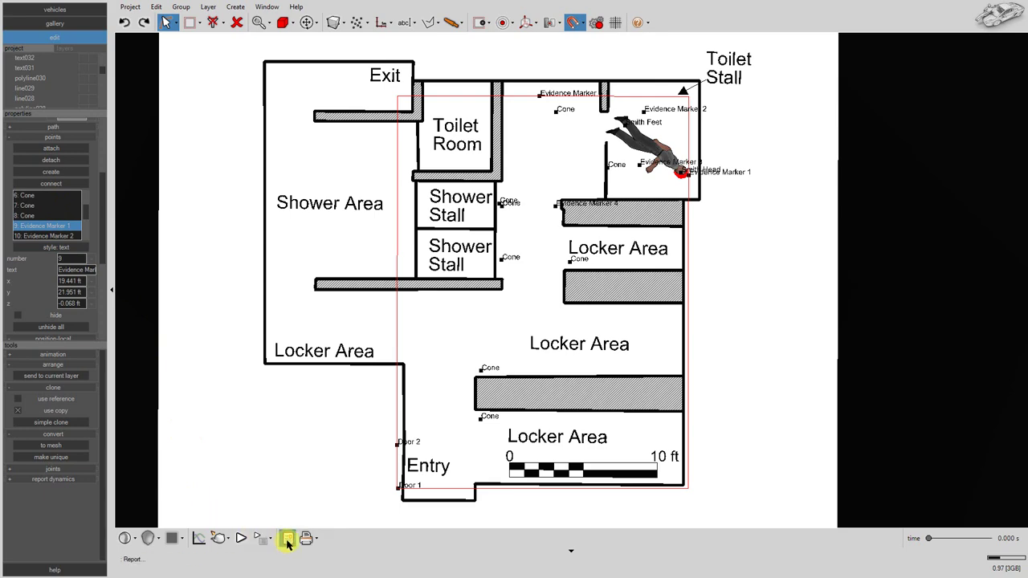
# Open the project report and examine the x, y and z coordinates listed for the survey points
pyautogui.click(287, 539)
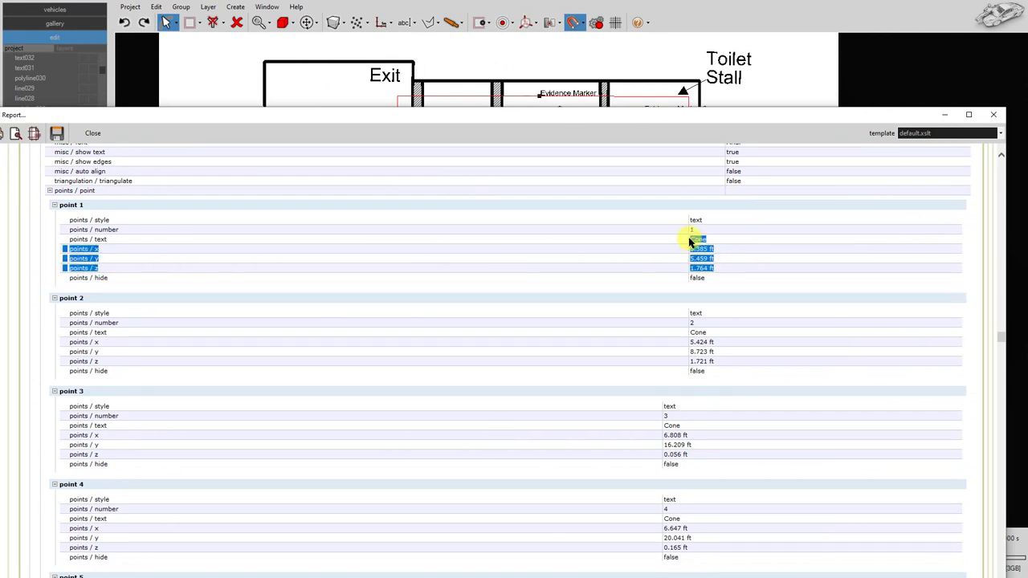
pyautogui.scroll(-5, 655, 269)
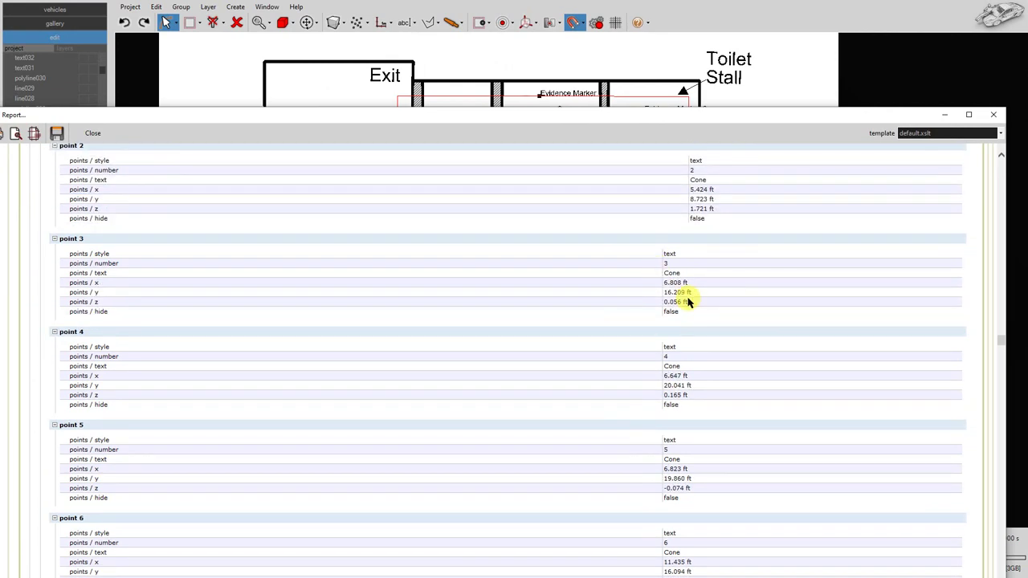
pyautogui.scroll(5, 687, 301)
pyautogui.scroll(3, 687, 301)
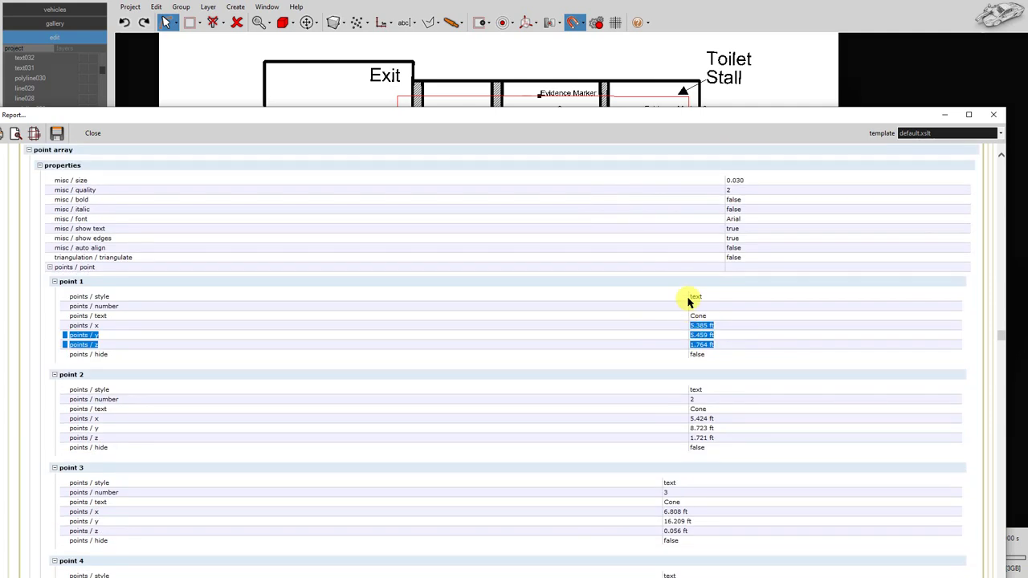
pyautogui.scroll(3, 70, 180)
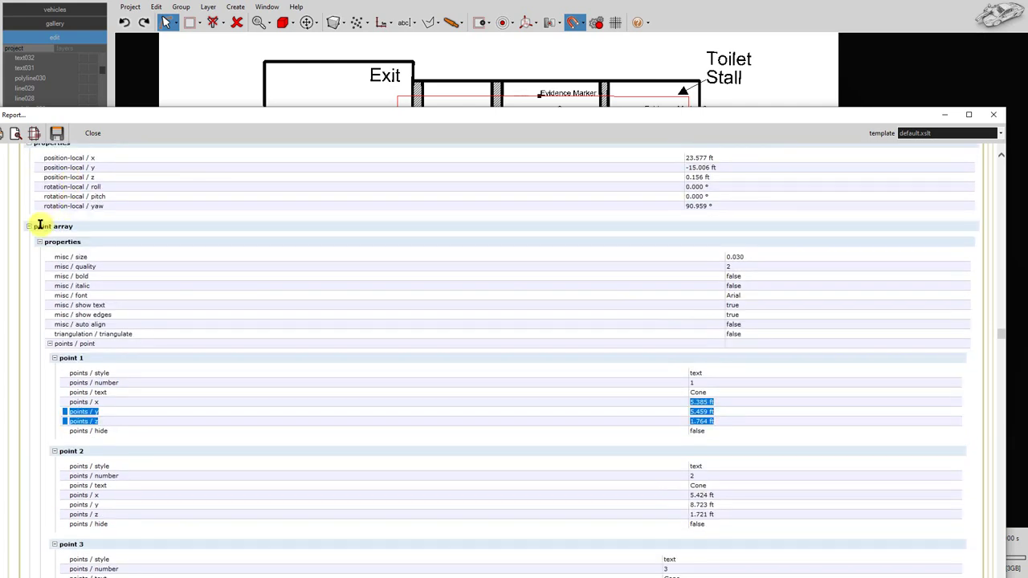